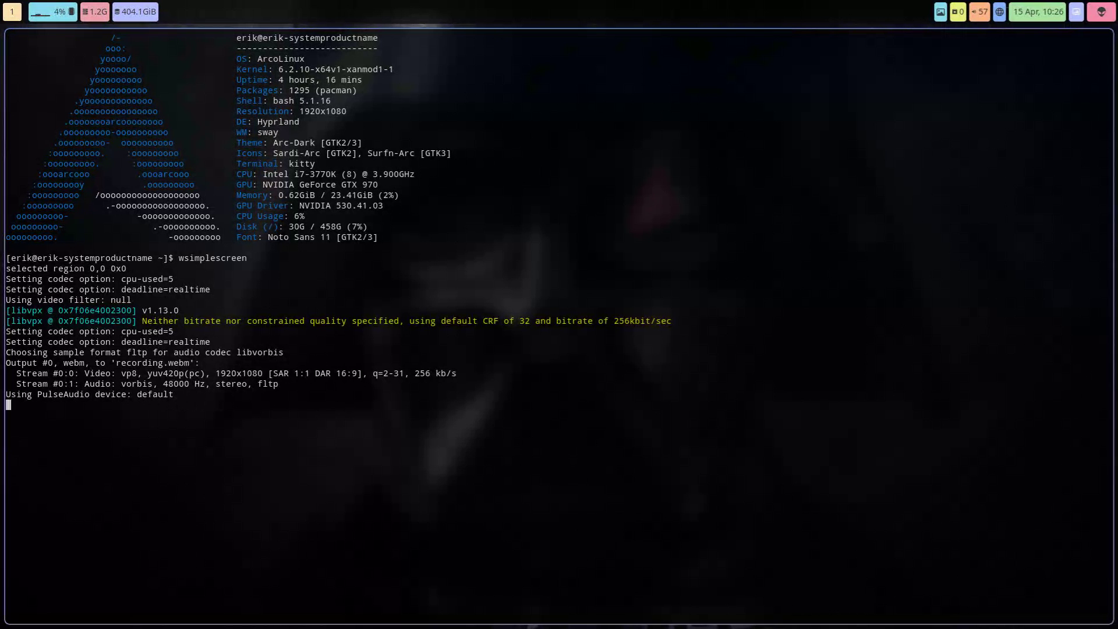
- Switch to workspace 2 and open a terminal with a file manager window beside it
key("super+2")
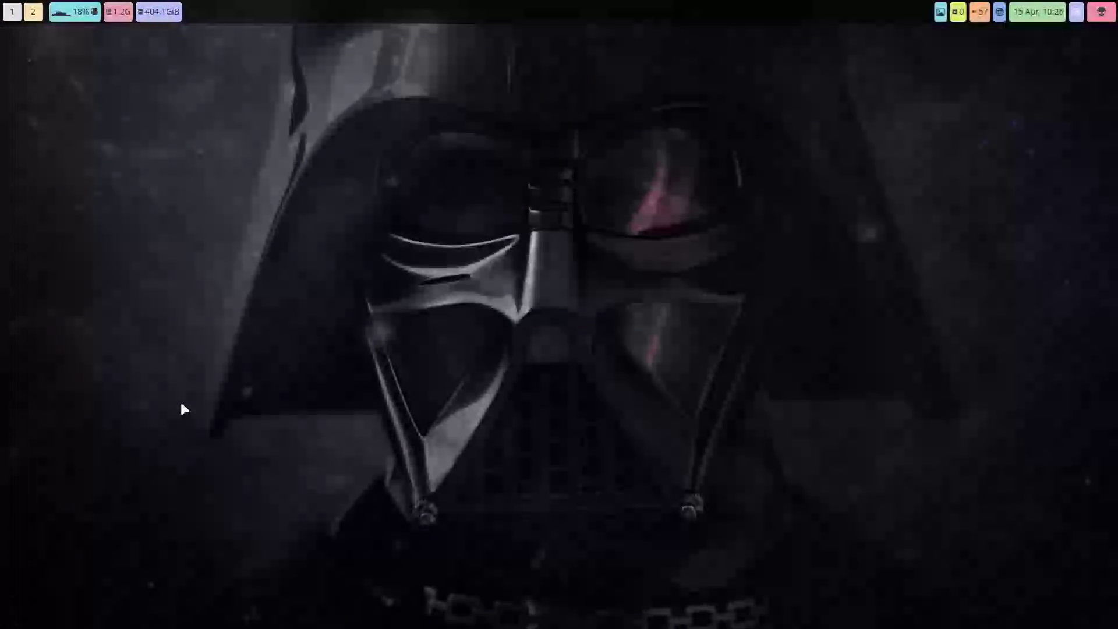
key("super+Return")
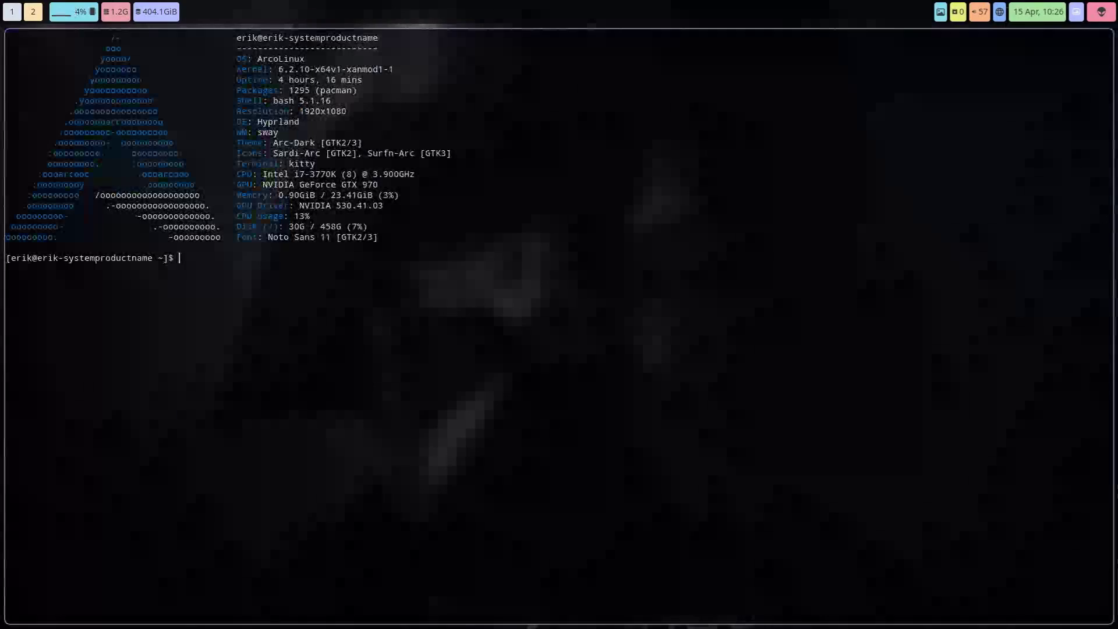
key("super+shift+Return")
key("super+x")
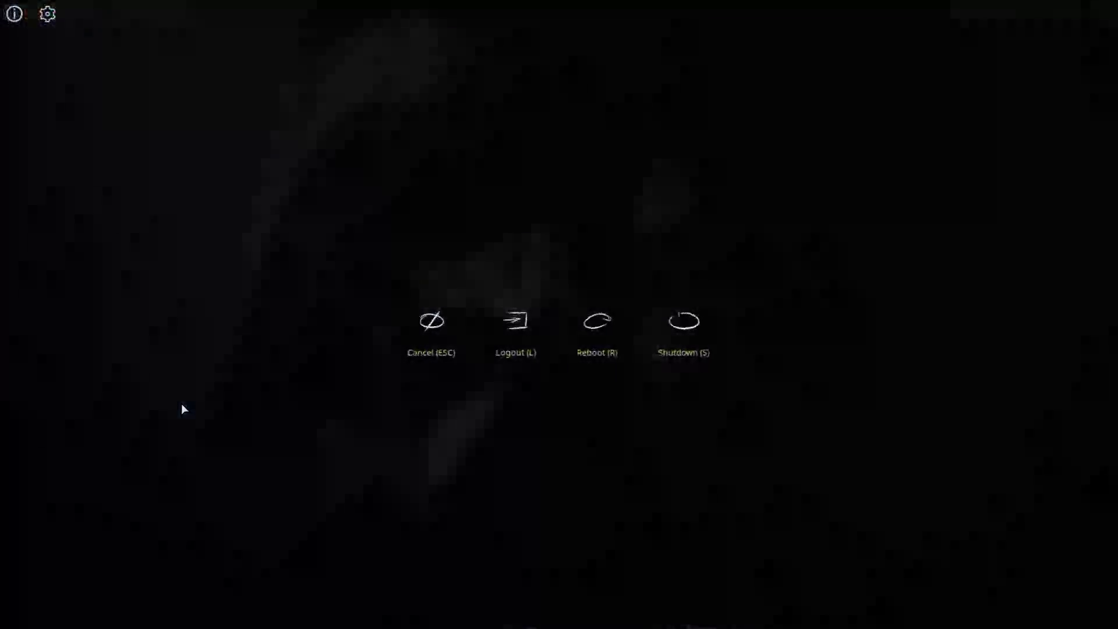
key("Escape")
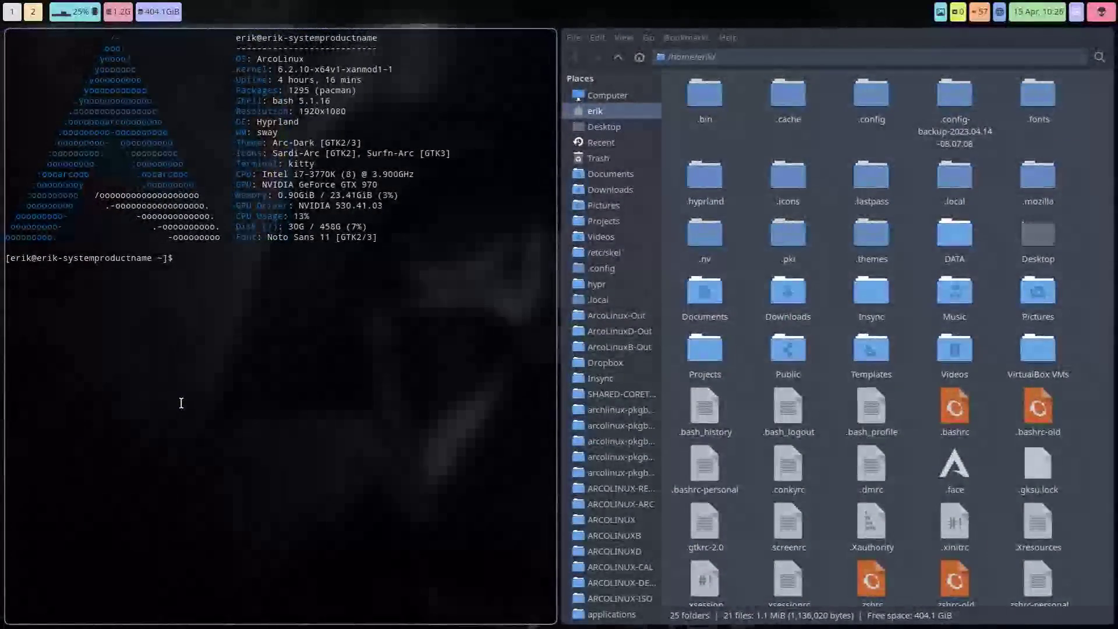
key("alt+F3")
key("Escape")
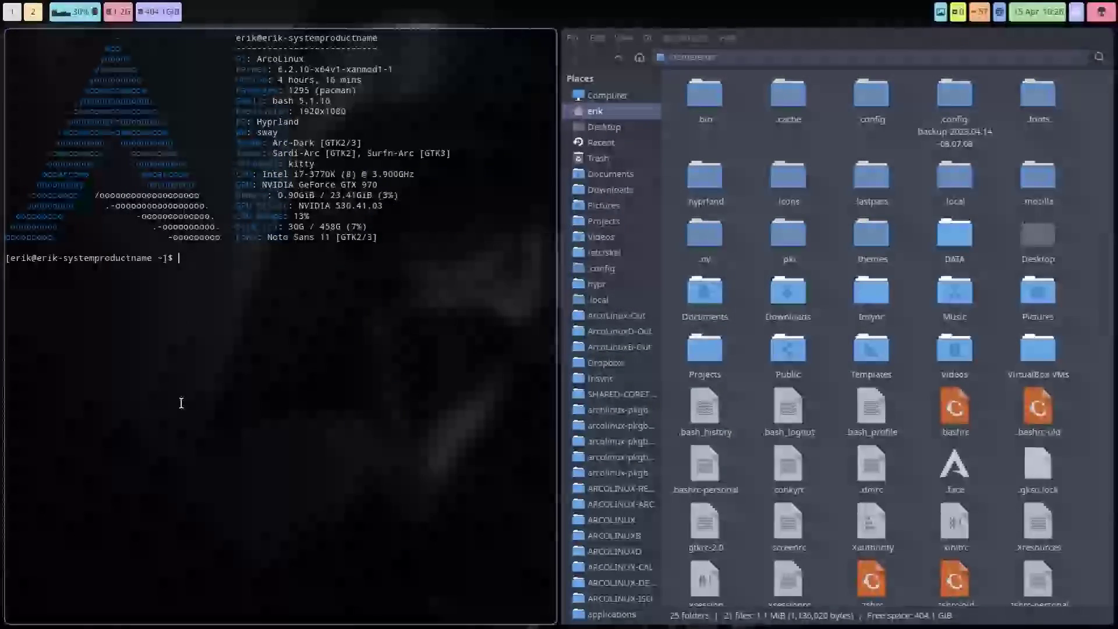
key("super+d")
key("Escape")
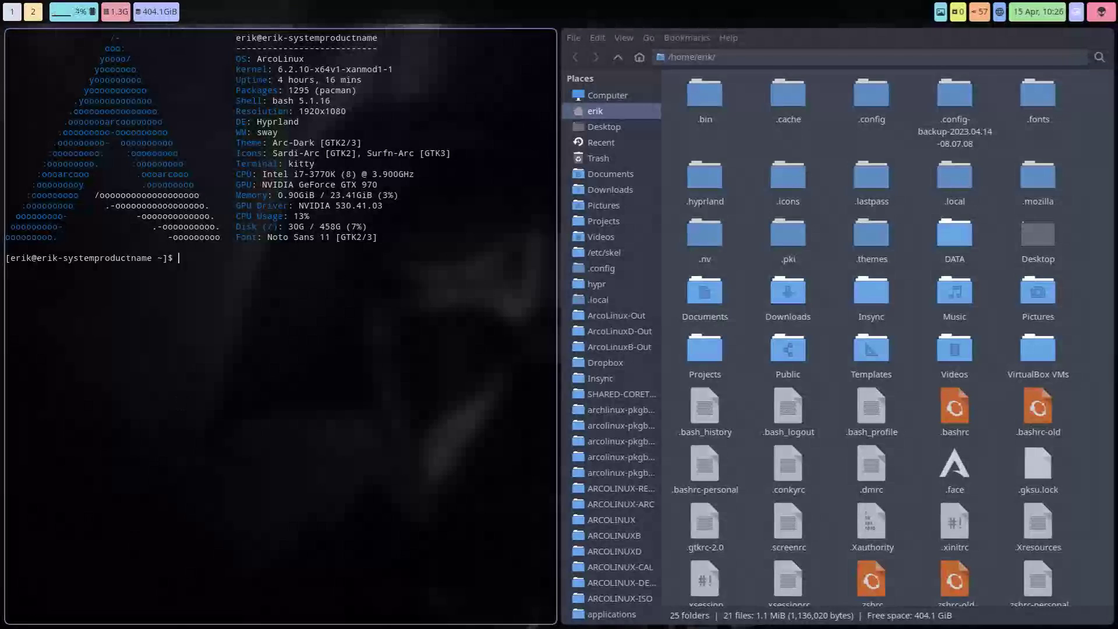
- Close the terminal and file manager windows, and launch Sublime Text from the application launcher
key("super+q")
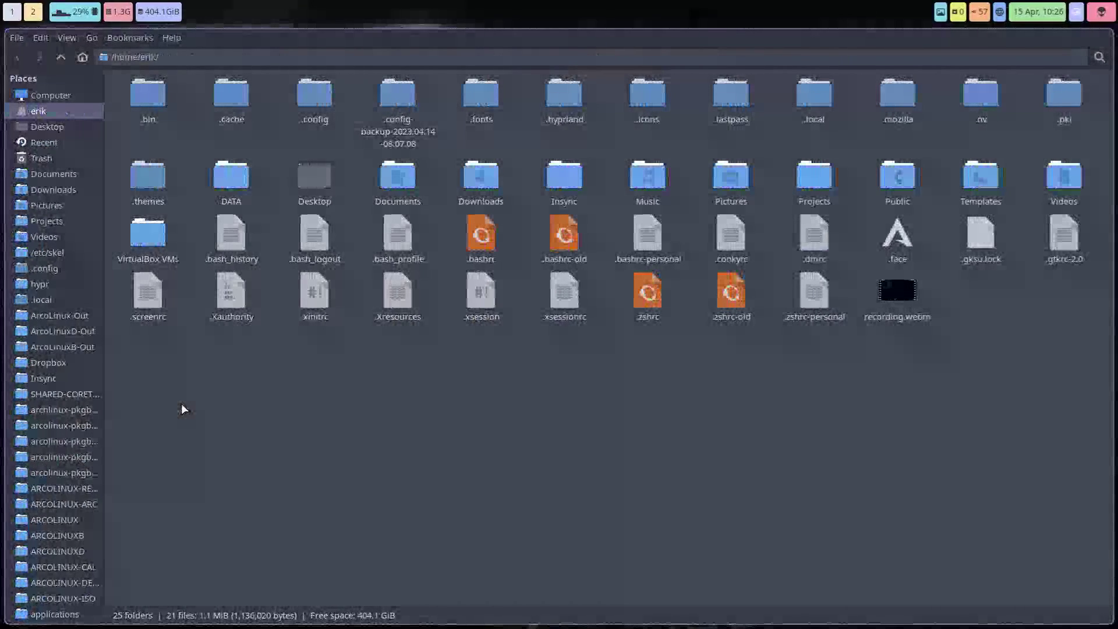
key("super+q")
key("super+d")
type("sub")
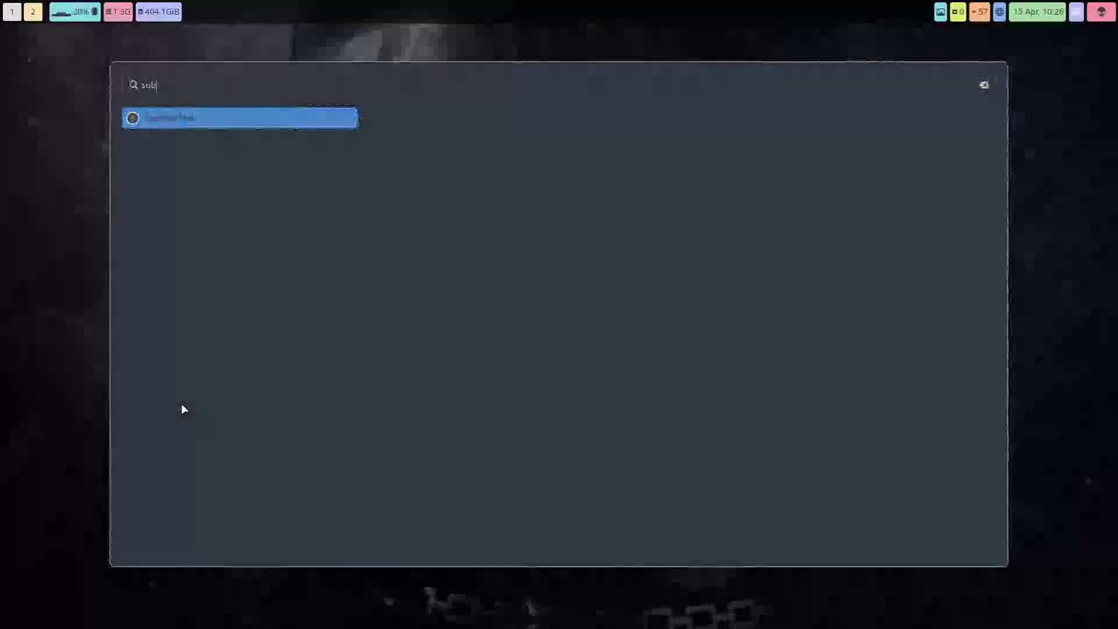
type("l")
key("Return")
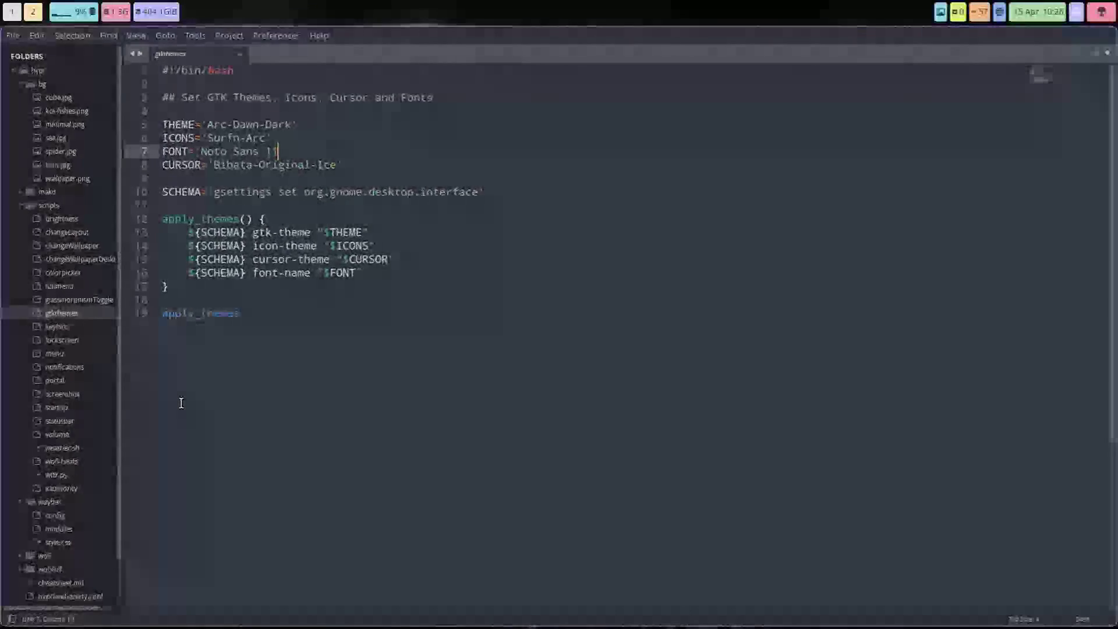
- Collapse the scripts folder within the hypr project and open style.css from the waybar folder
left_click(17, 71)
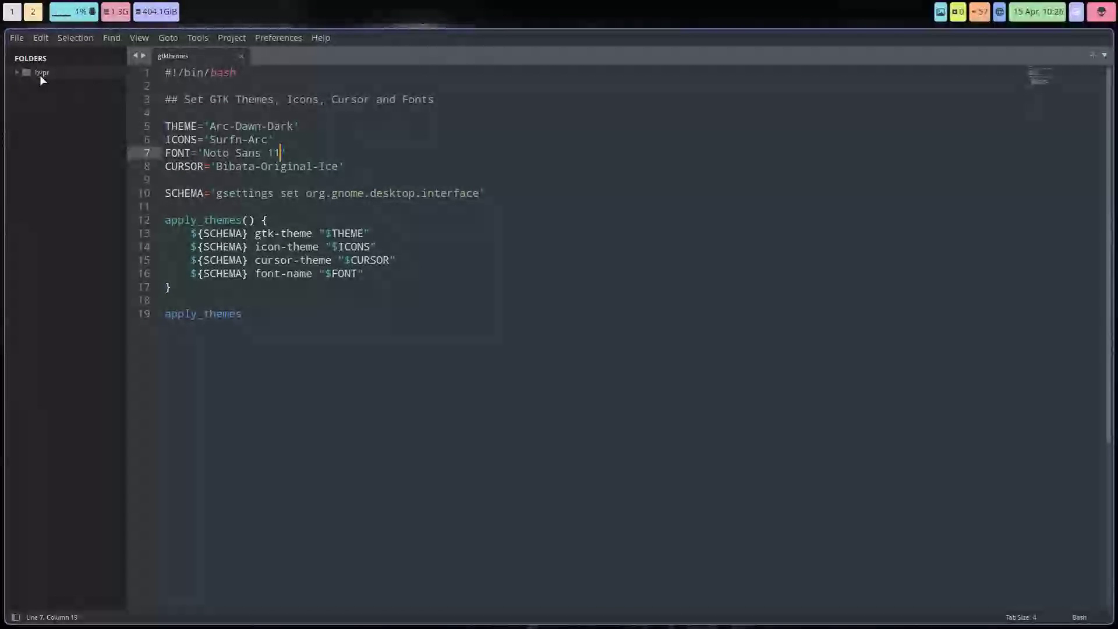
left_click(16, 71)
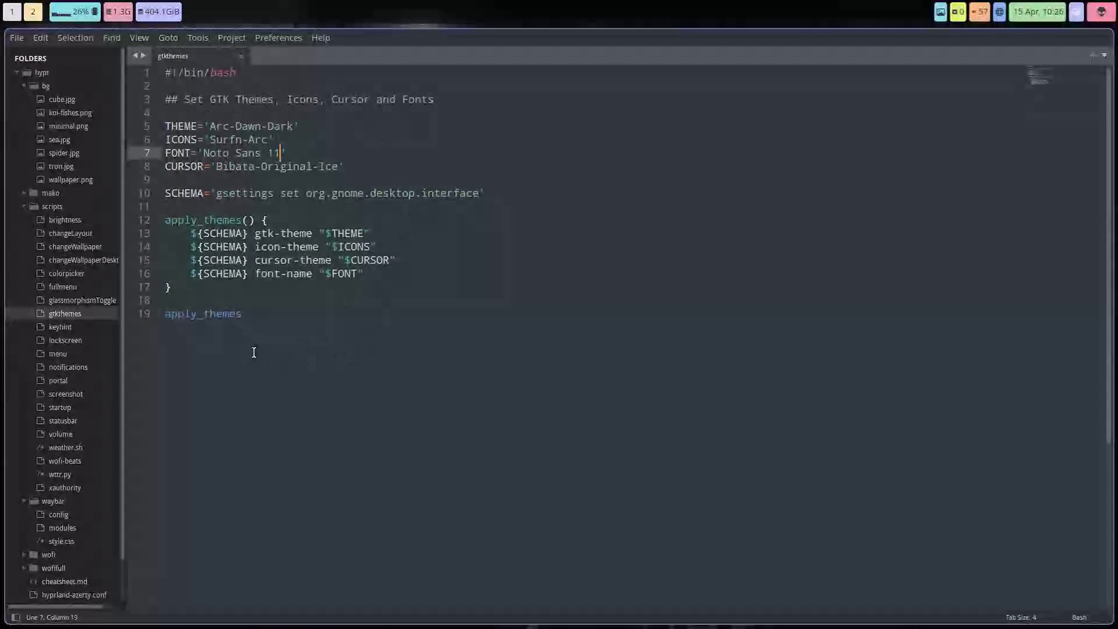
mouse_move(254, 352)
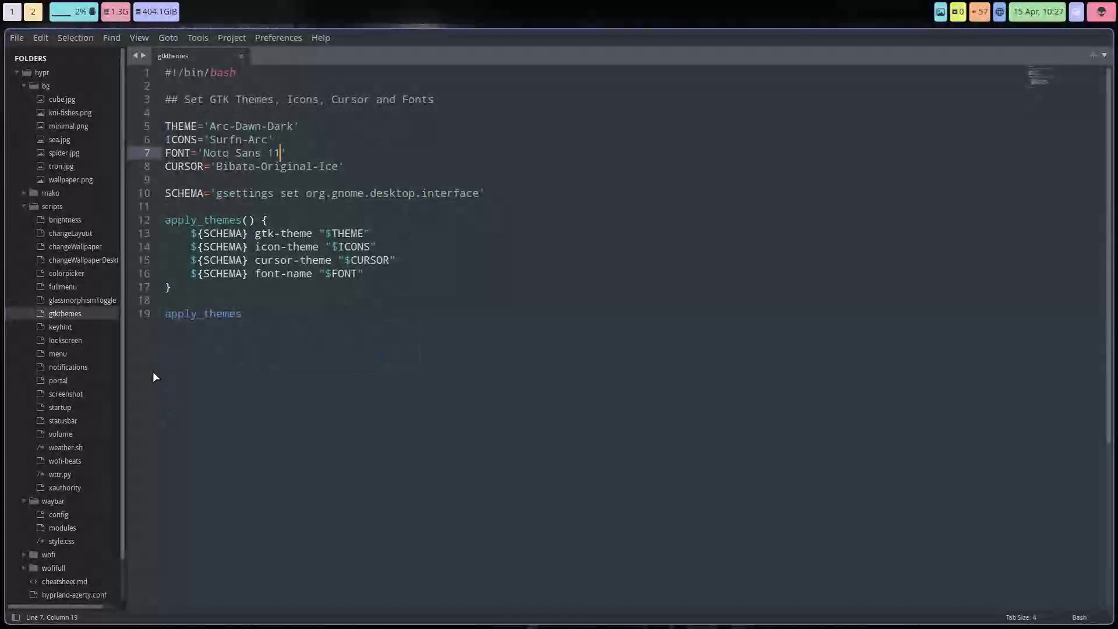
left_click(25, 205)
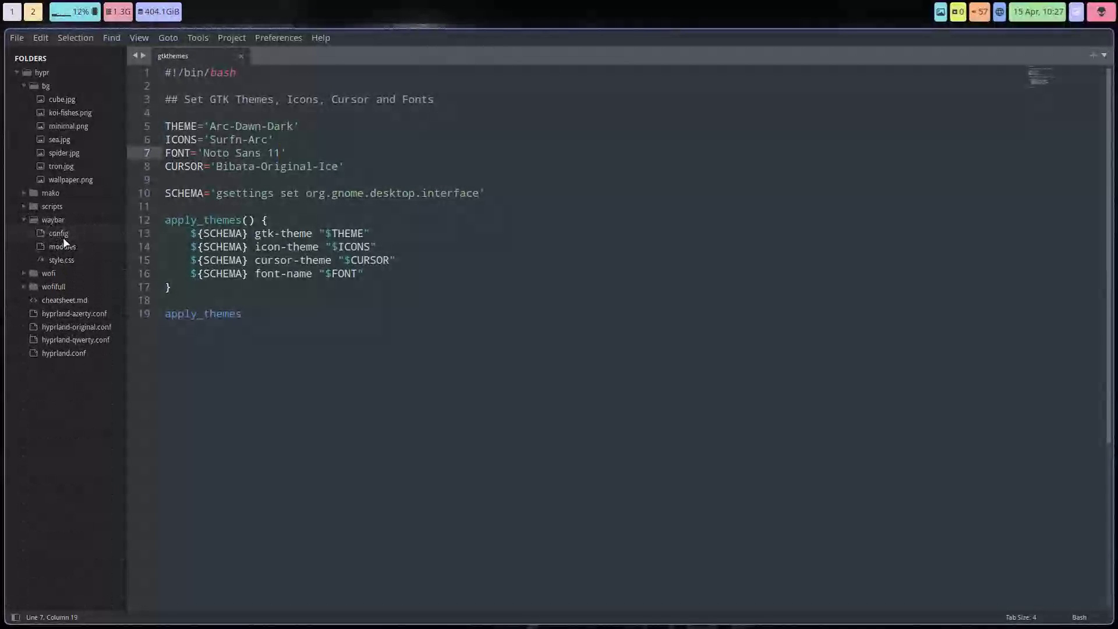
left_click(74, 261)
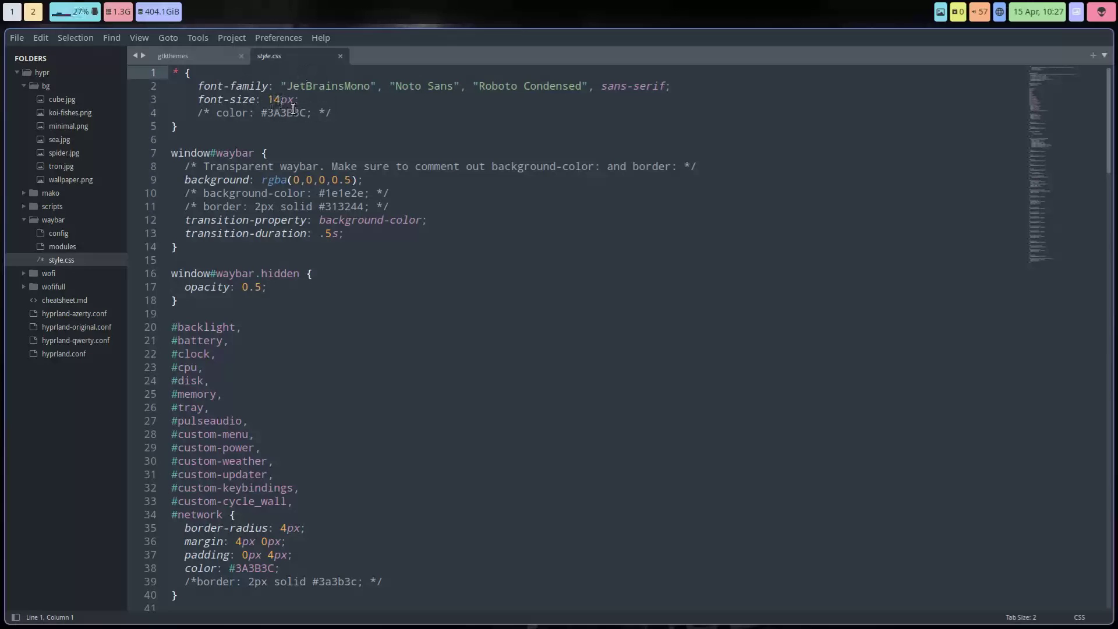
- Find the #network rule in style.css and select its hex color value on line 38
scroll(322, 326, "down", 7)
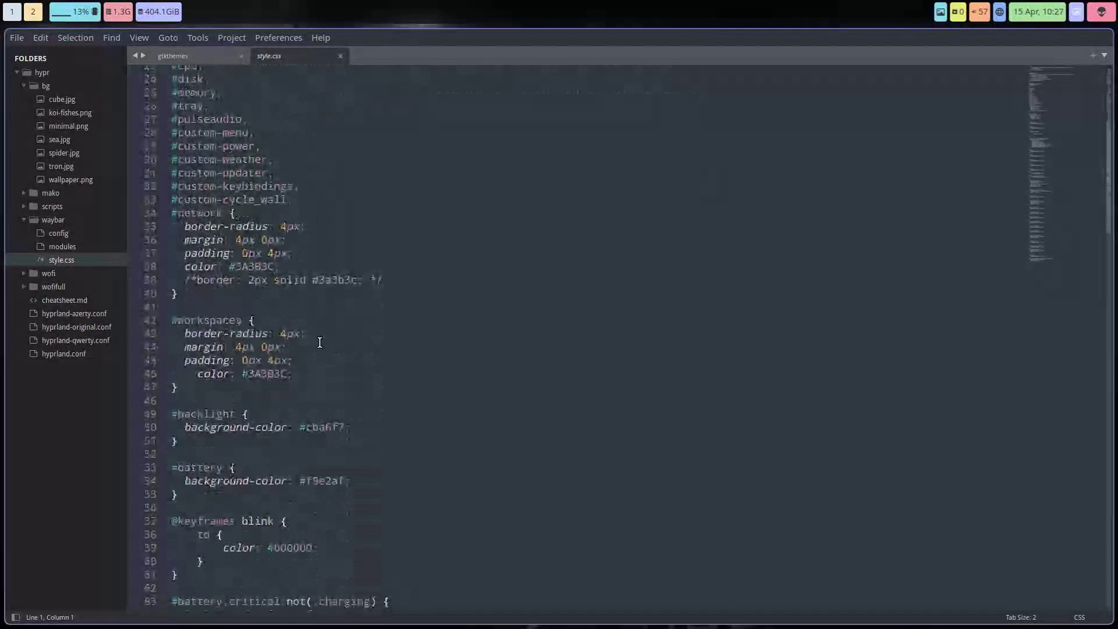
left_click(255, 266)
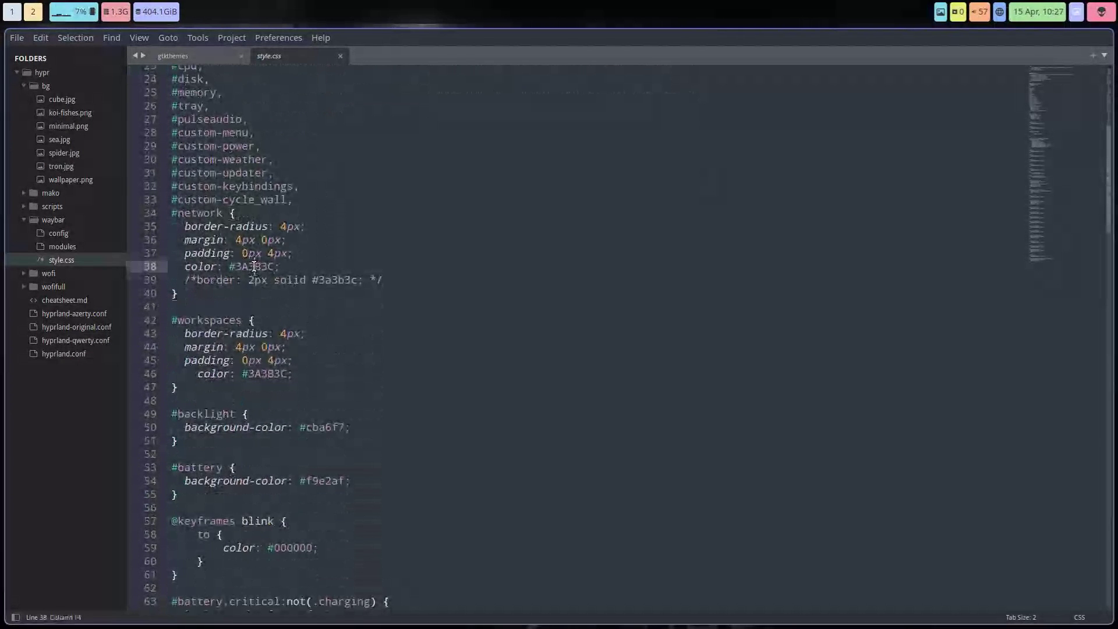
double_click(255, 266)
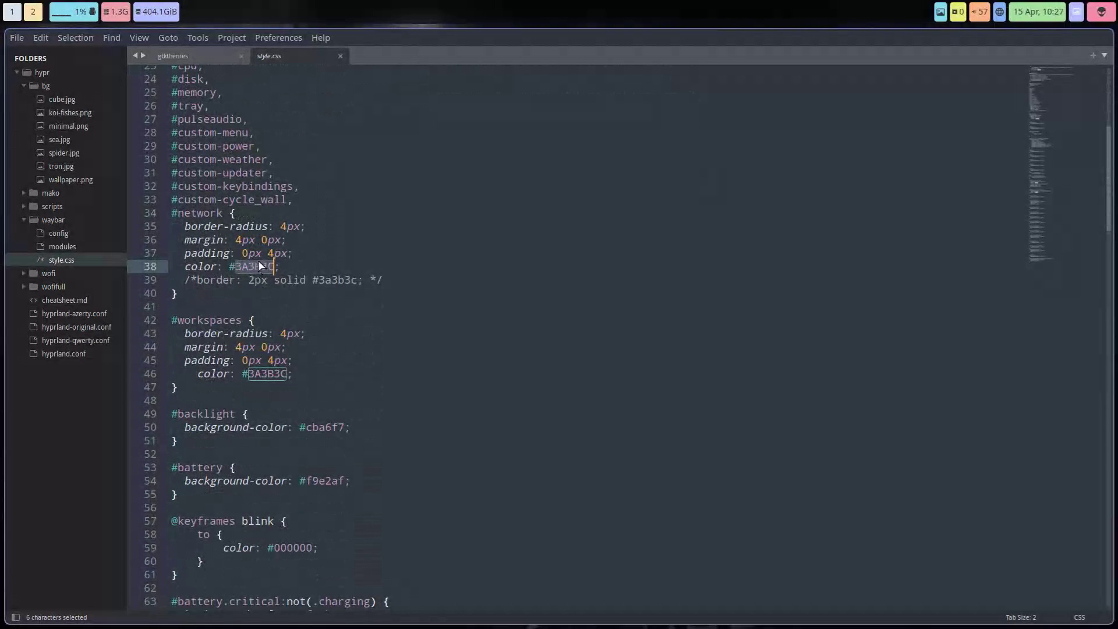
- Install Package Control in the editor and dismiss the installation message
left_click(231, 37)
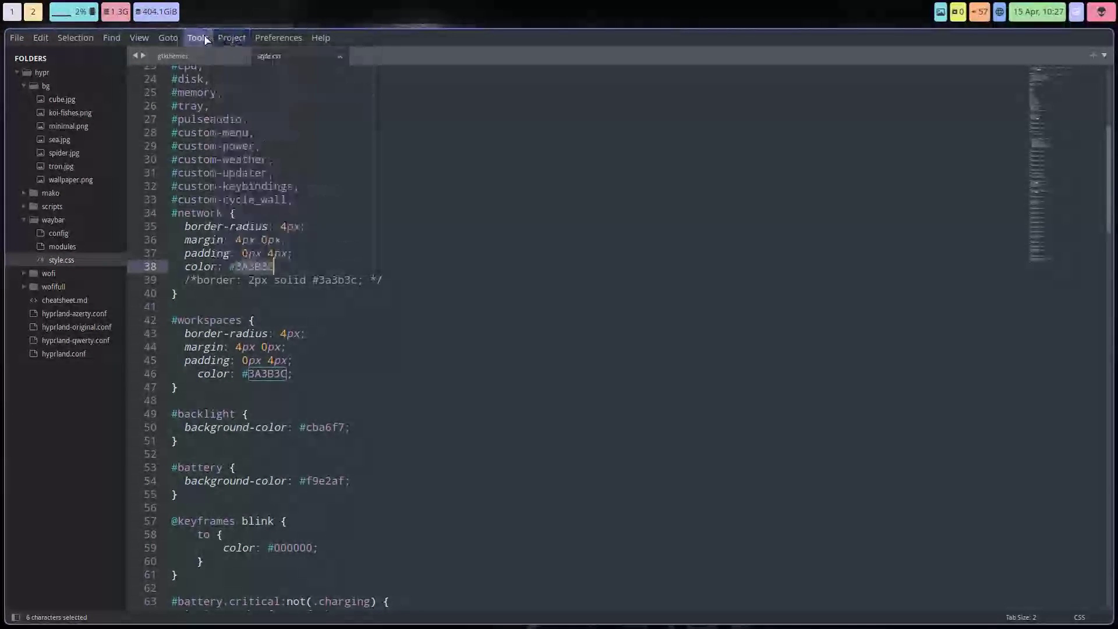
mouse_move(198, 38)
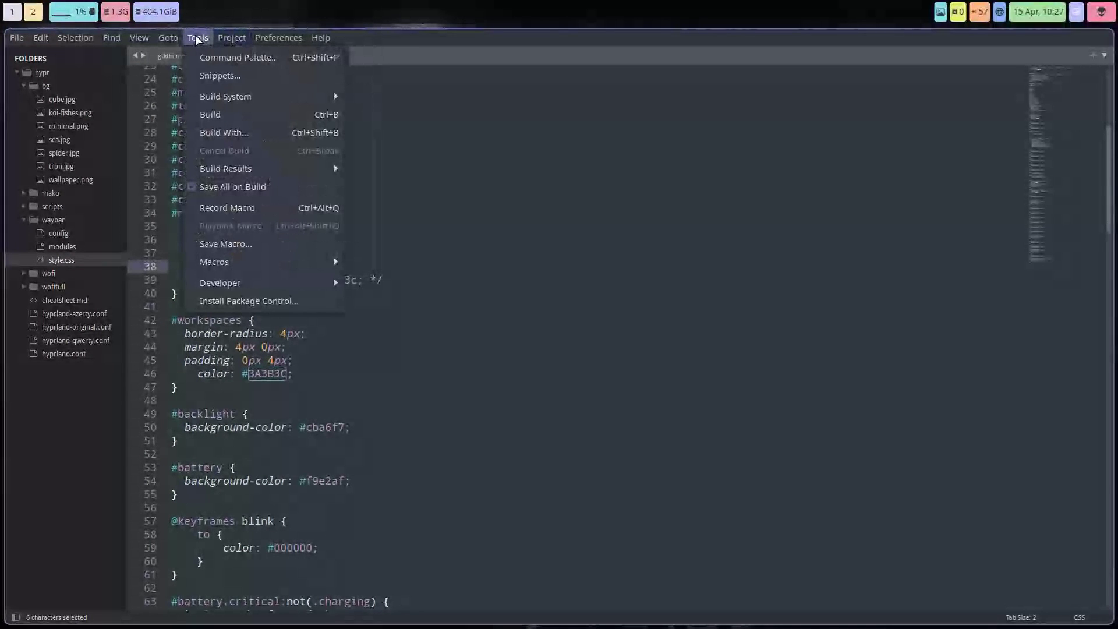
left_click(246, 299)
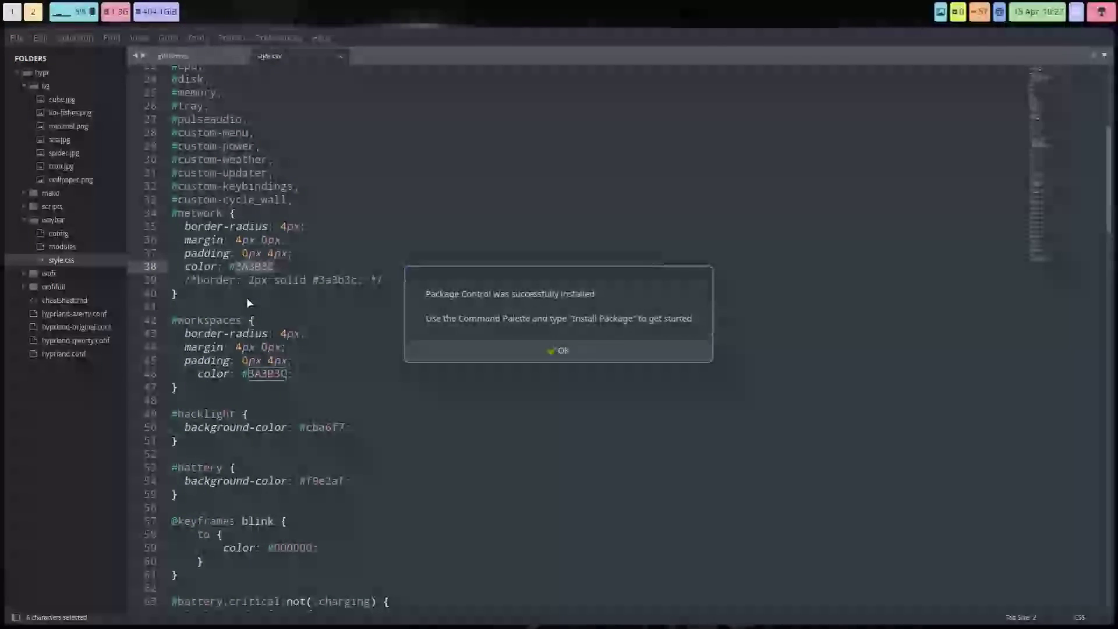
left_click(576, 348)
left_click(222, 37)
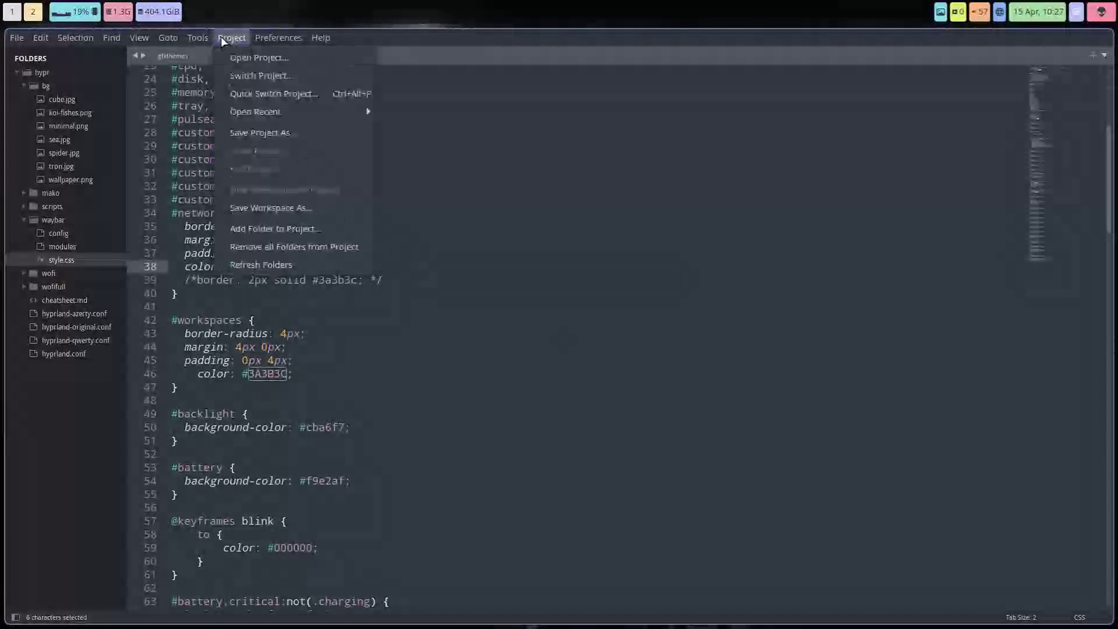
mouse_move(203, 39)
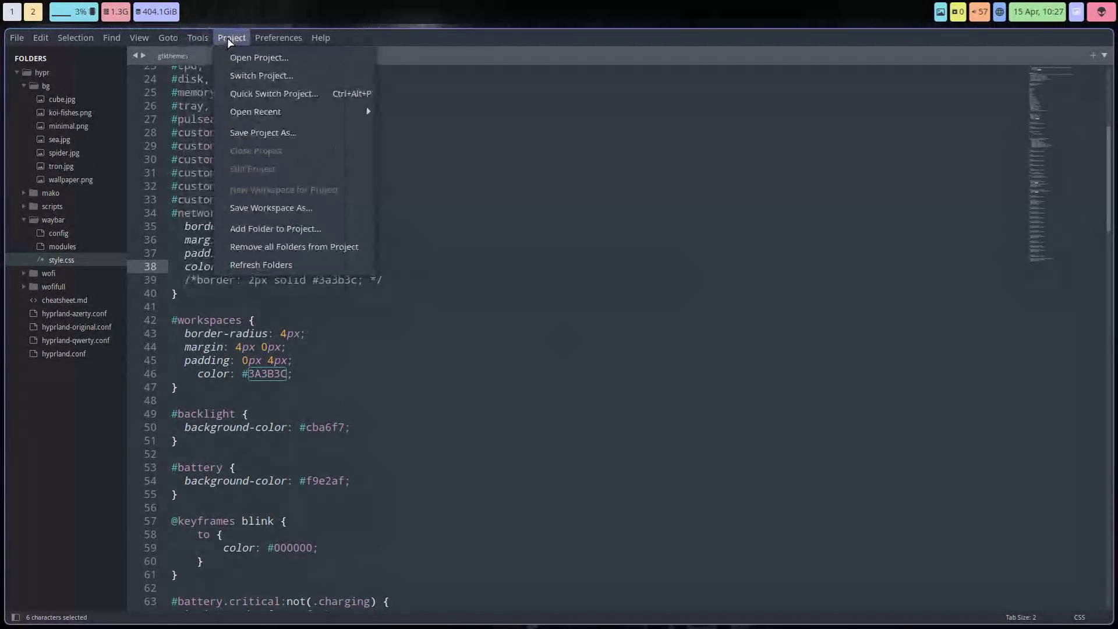
mouse_move(275, 43)
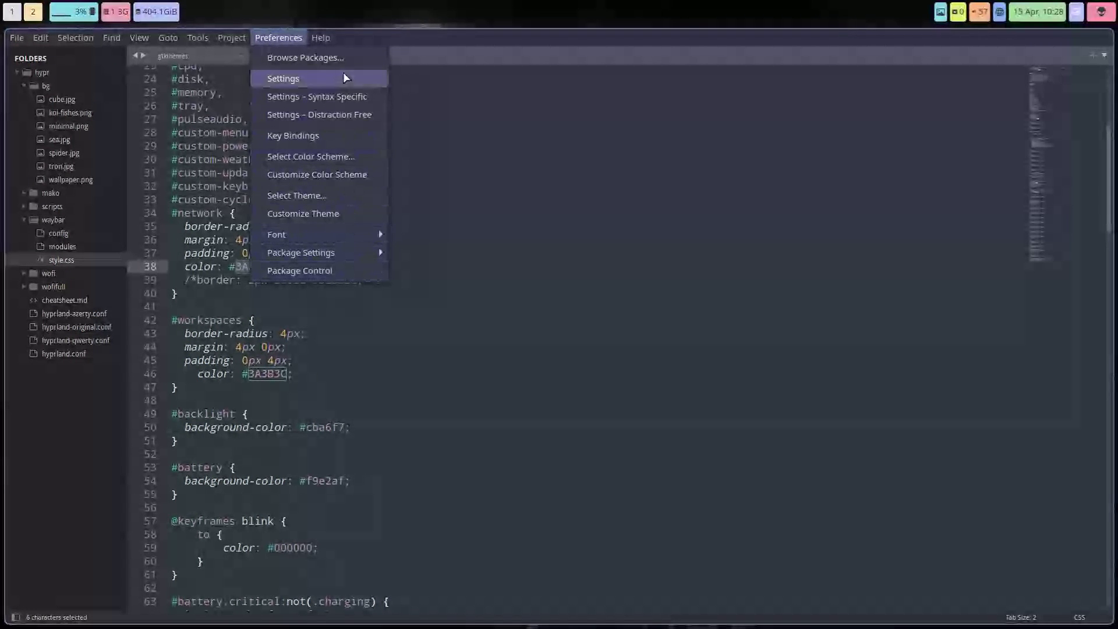
left_click(341, 56)
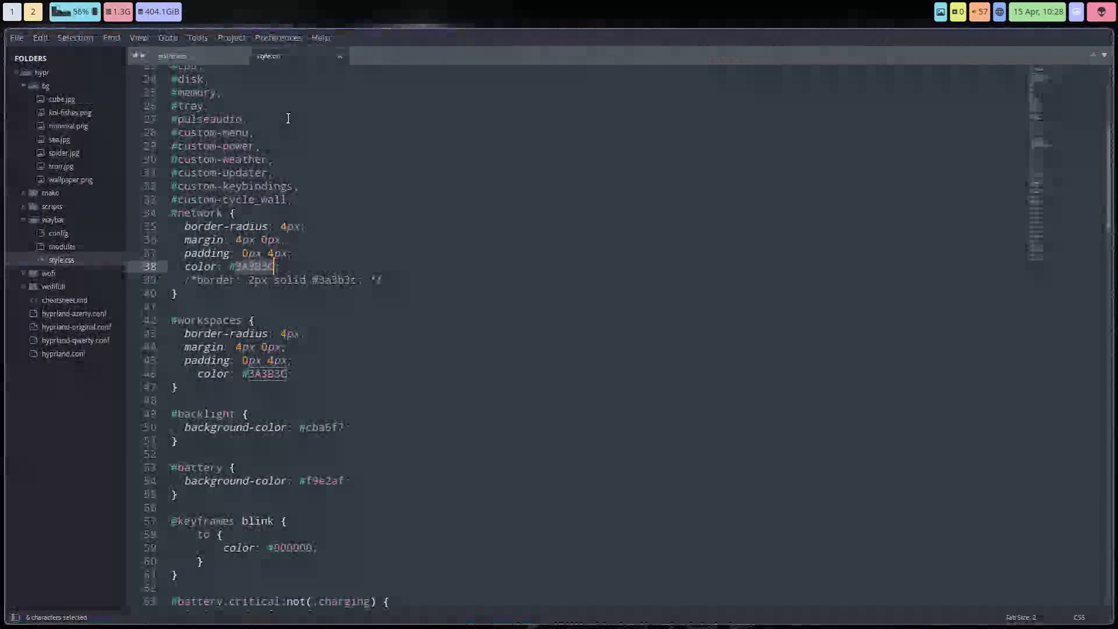
- Use Package Control's Install Package command to search for "colorhints" and install the ColorHints package
left_click(275, 38)
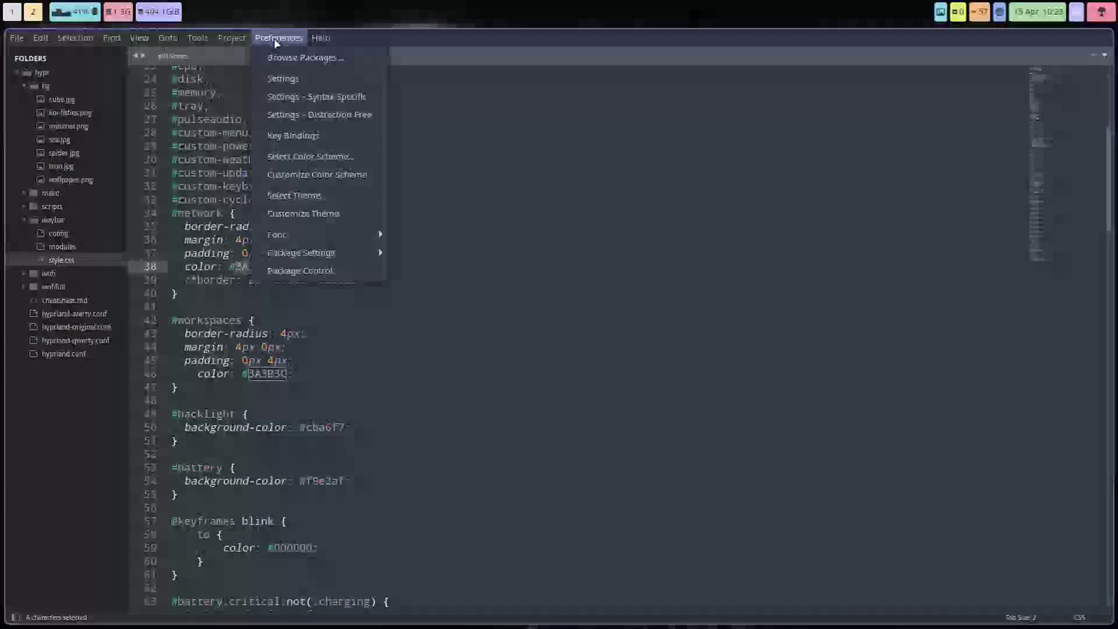
left_click(308, 274)
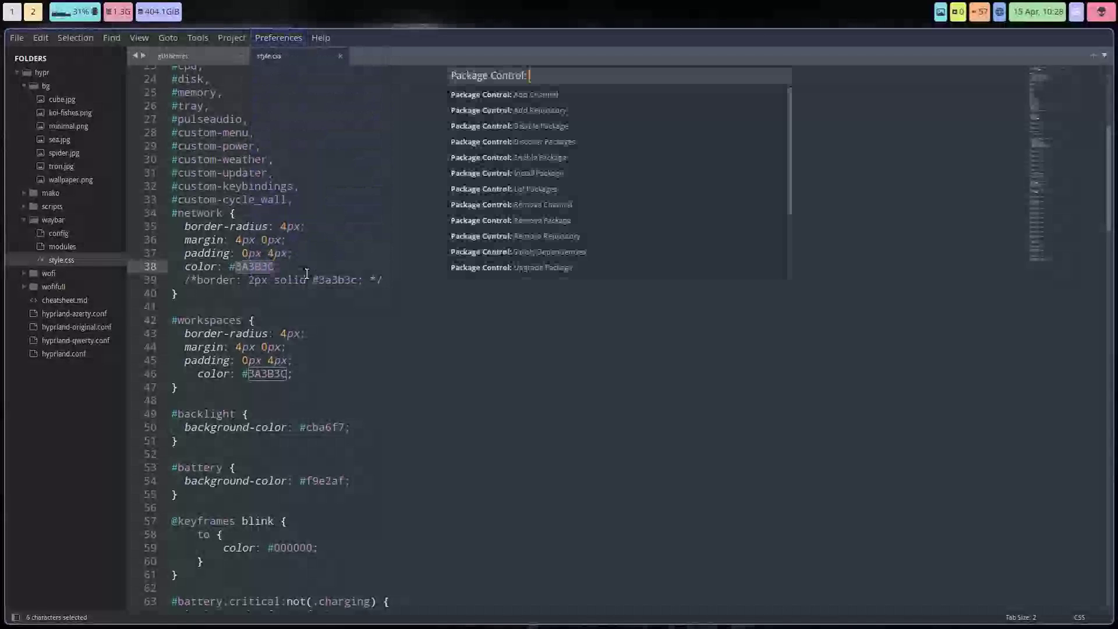
left_click(549, 174)
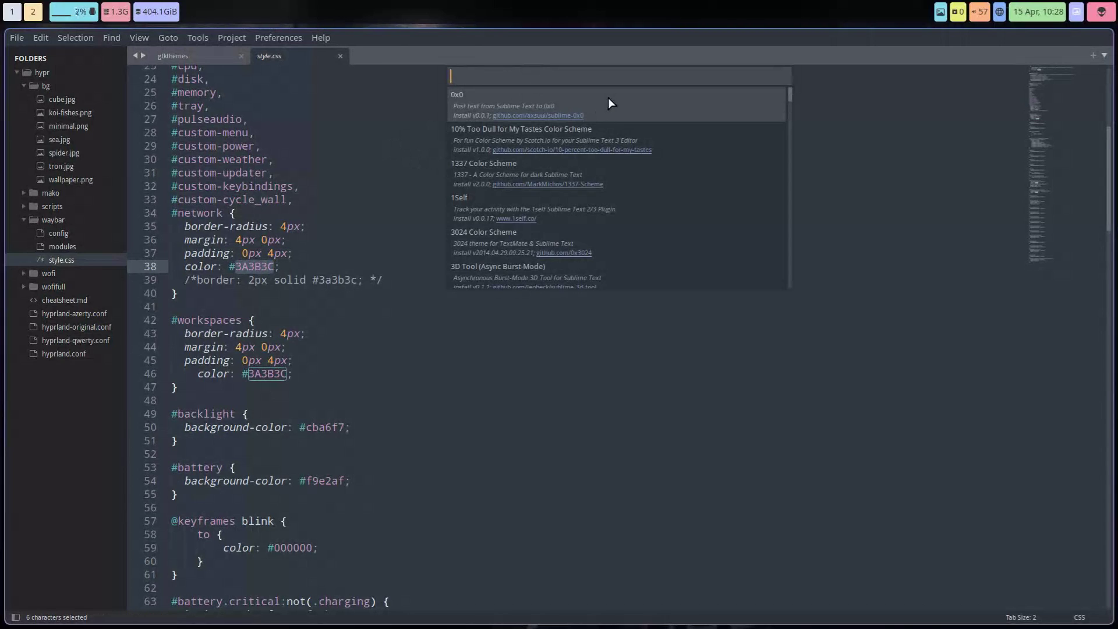
type("color")
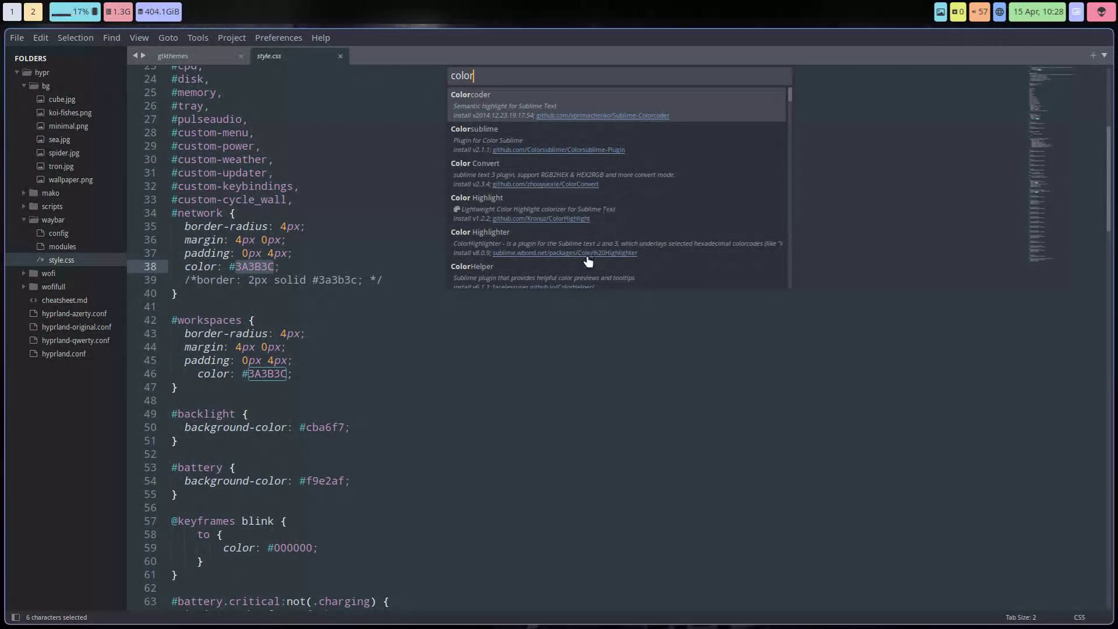
scroll(587, 260, "down", 4)
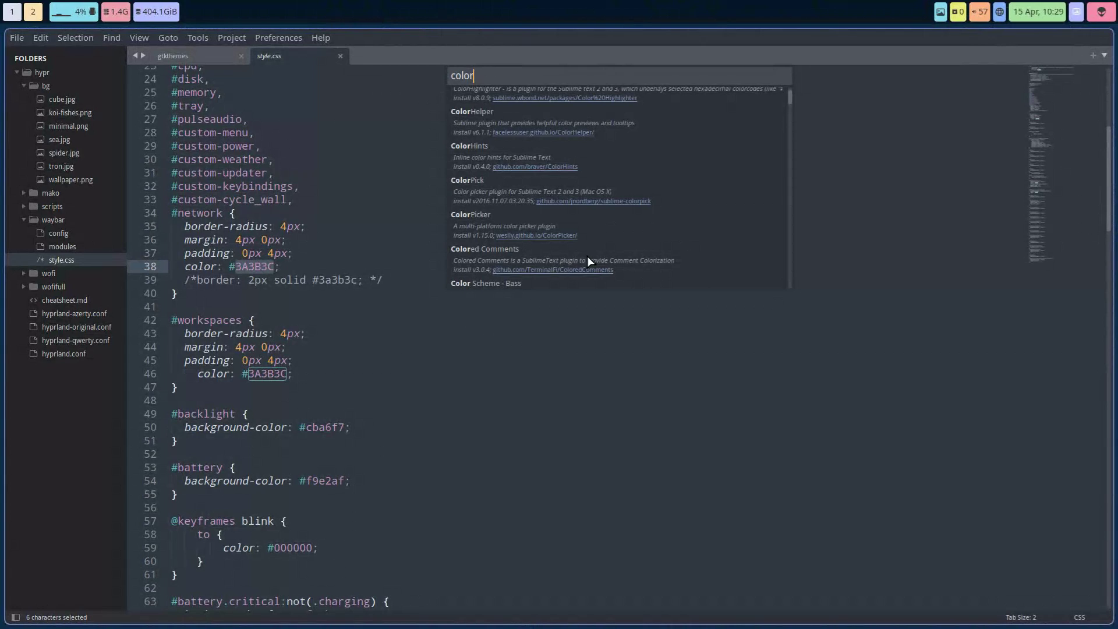
type("hints")
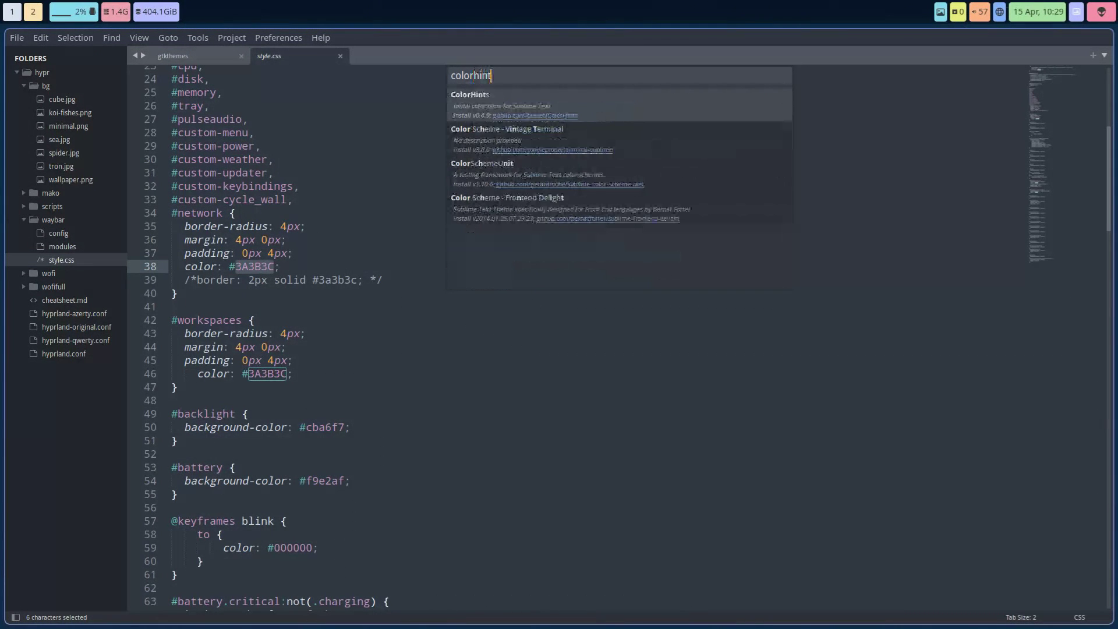
left_click(498, 102)
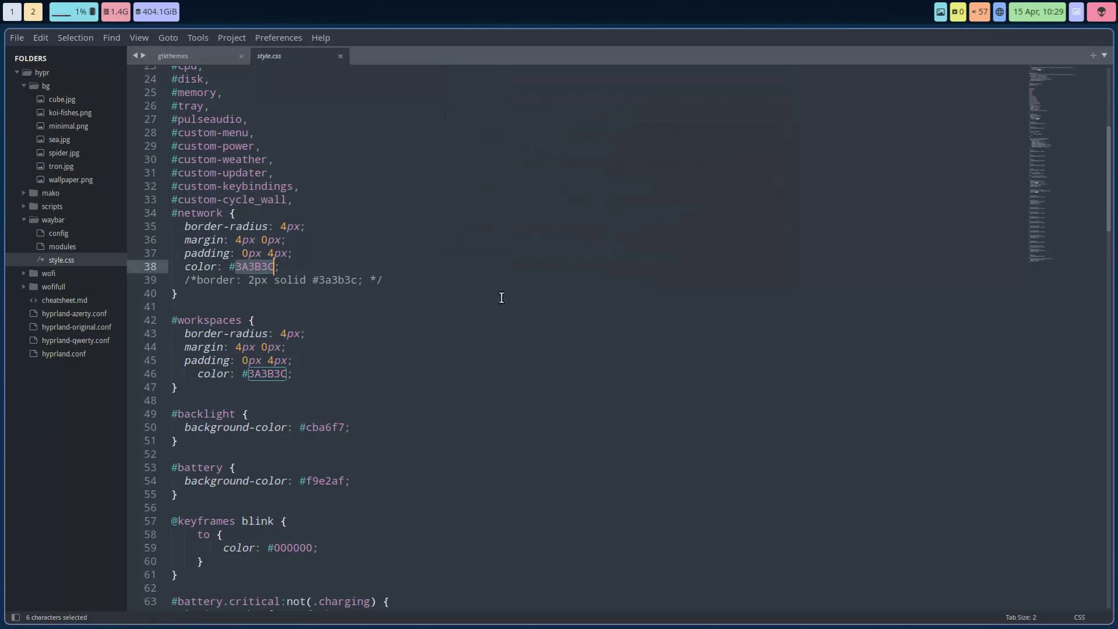
- Check the inline color previews for the hex values in the #workspaces, #network, #battery and #backlight rules
left_click(358, 263)
left_click(259, 373)
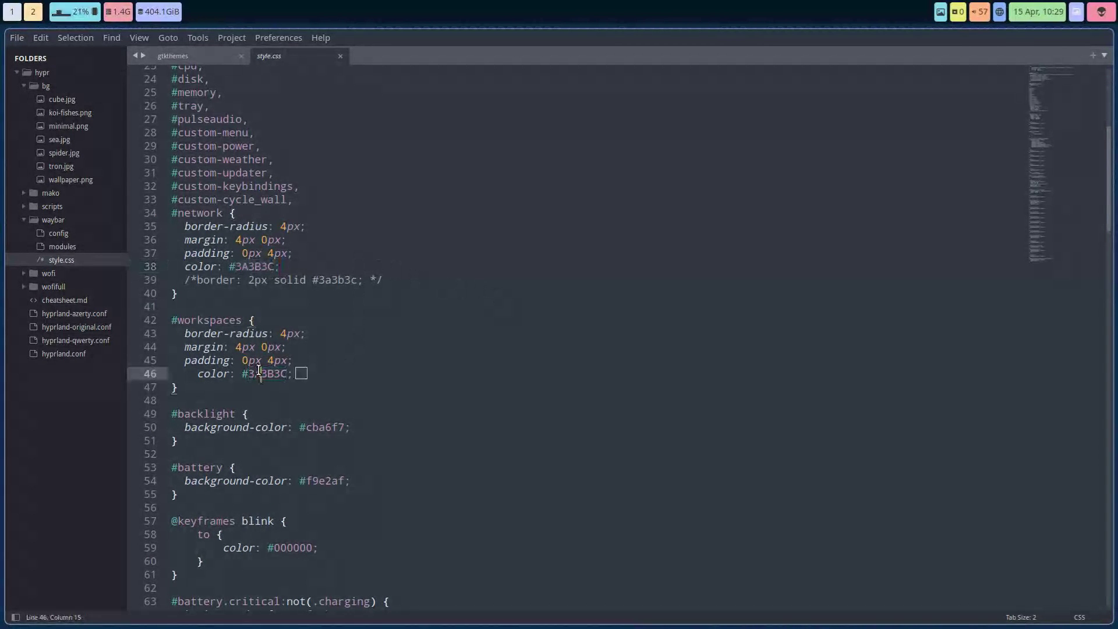
left_click(265, 266)
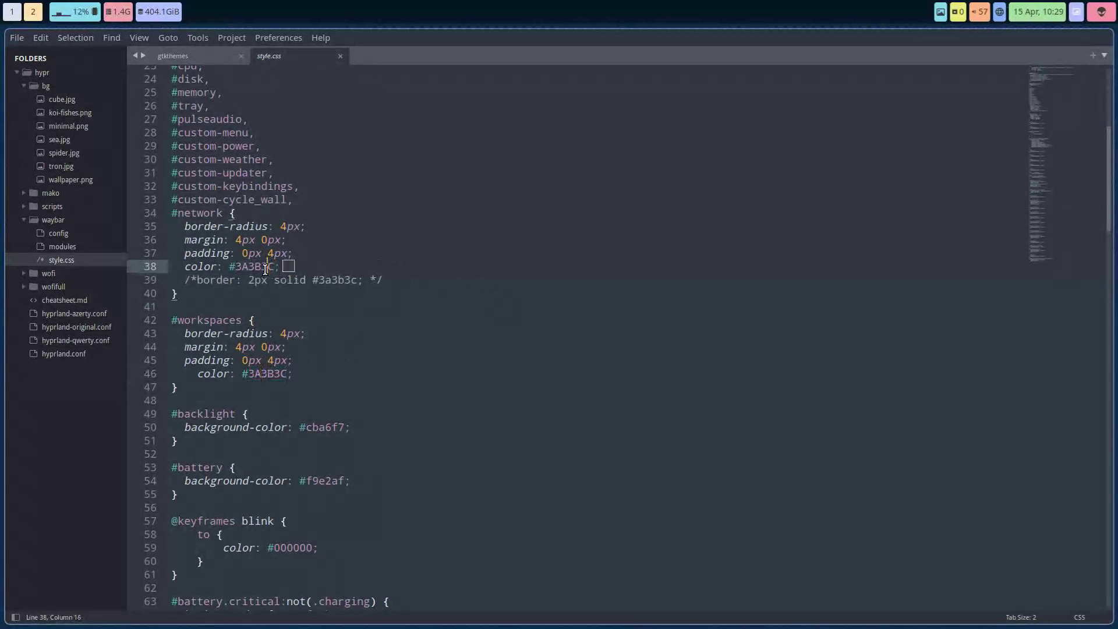
scroll(267, 396, "down", 5)
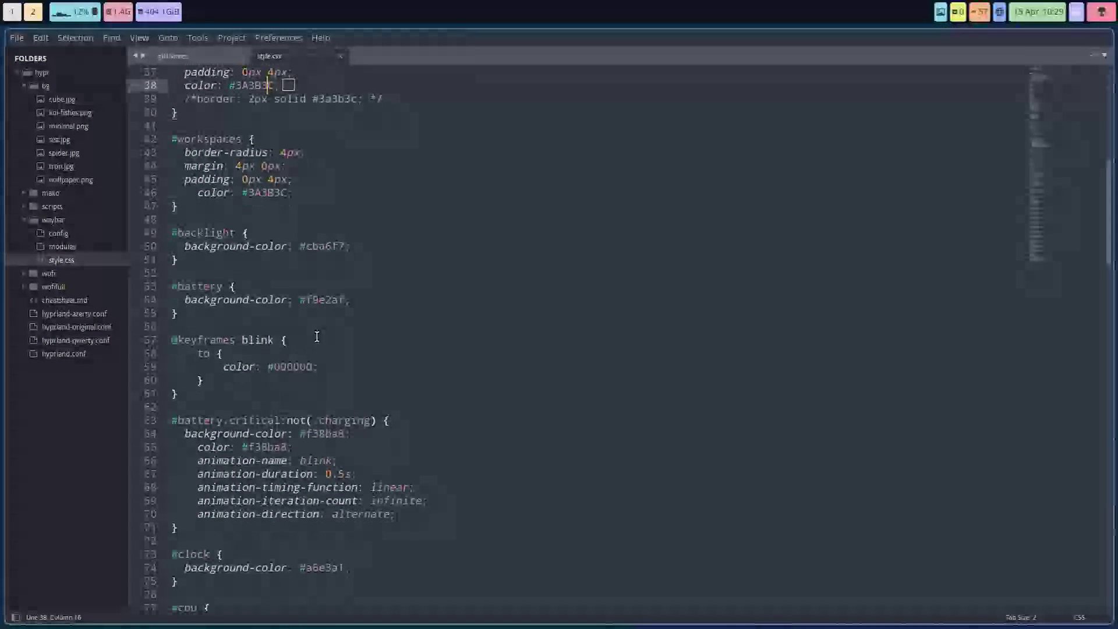
left_click(325, 299)
left_click(325, 243)
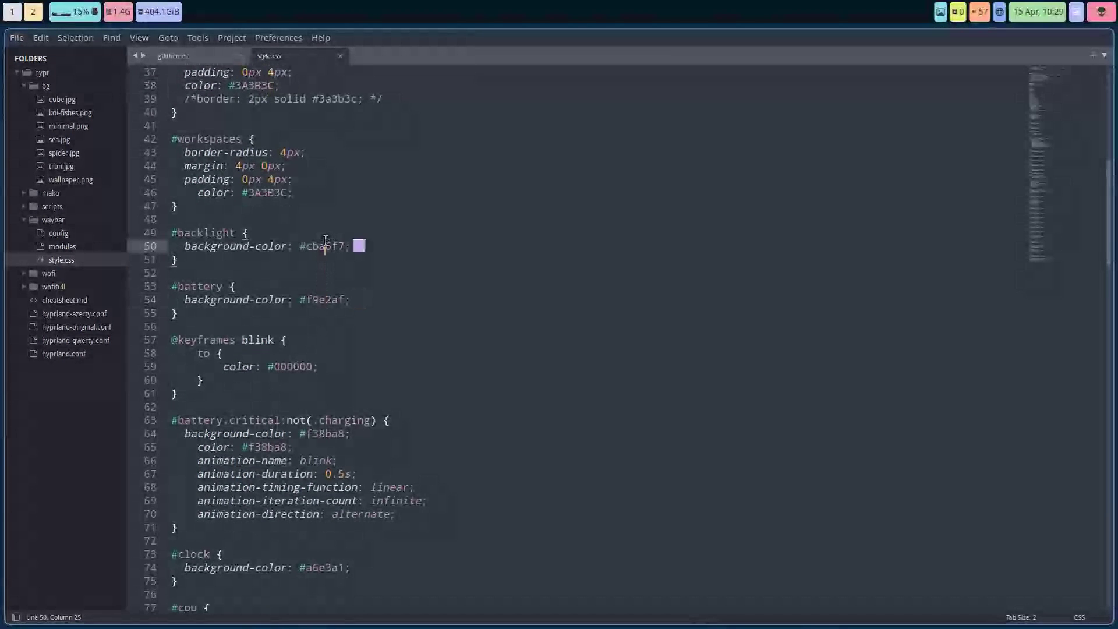
left_click(286, 366)
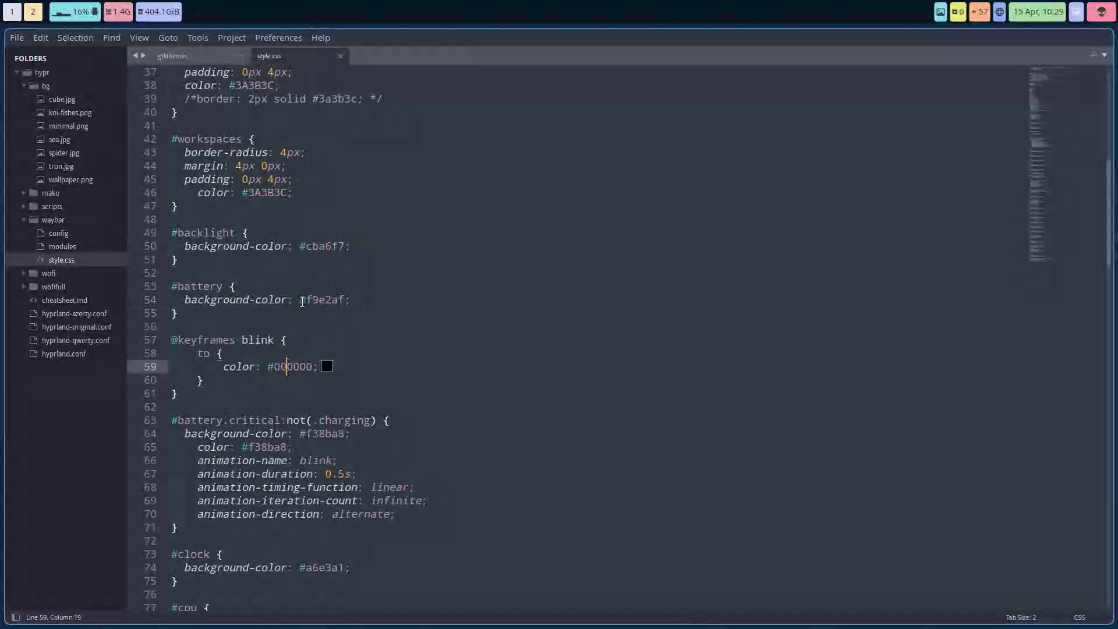
left_click(313, 247)
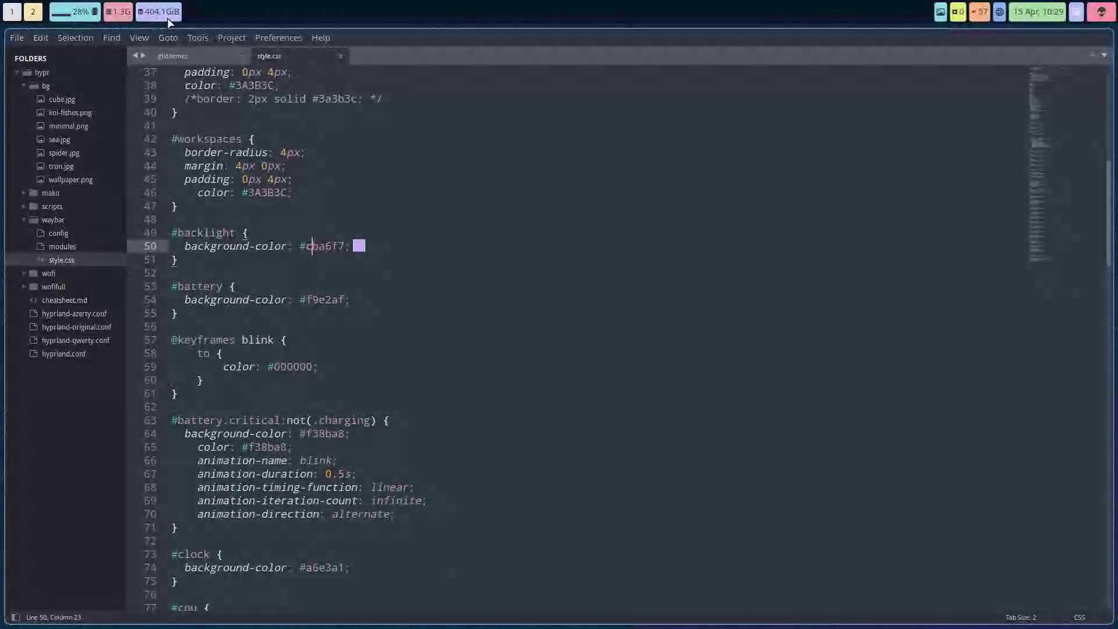
- Preview the waybar modules file, close the gtkthemes file, and reopen style.css
left_click(65, 245)
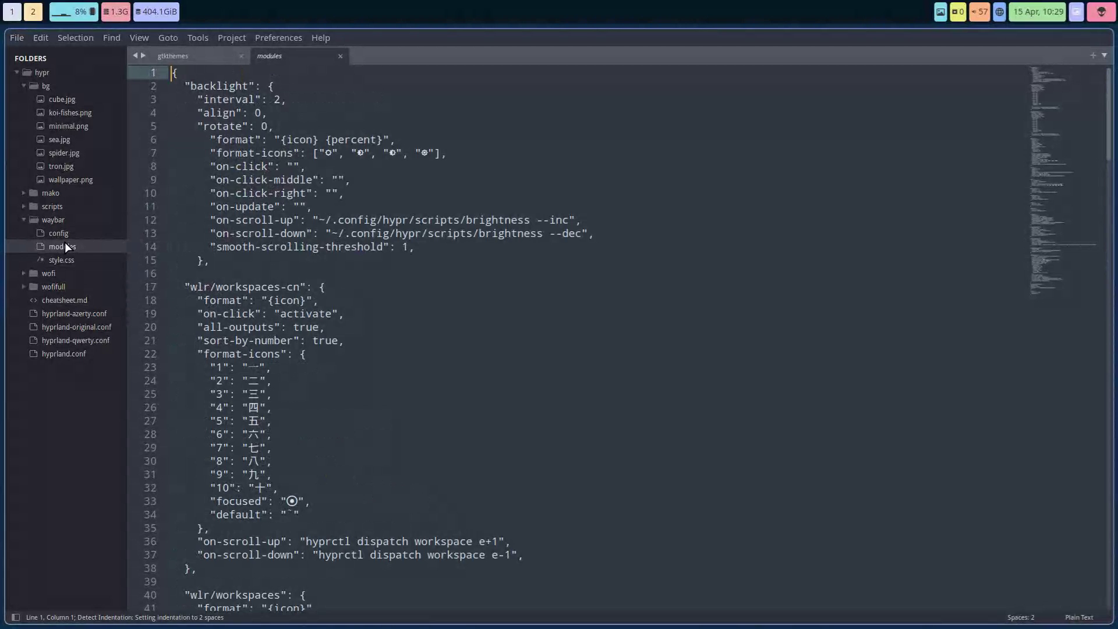
left_click(240, 56)
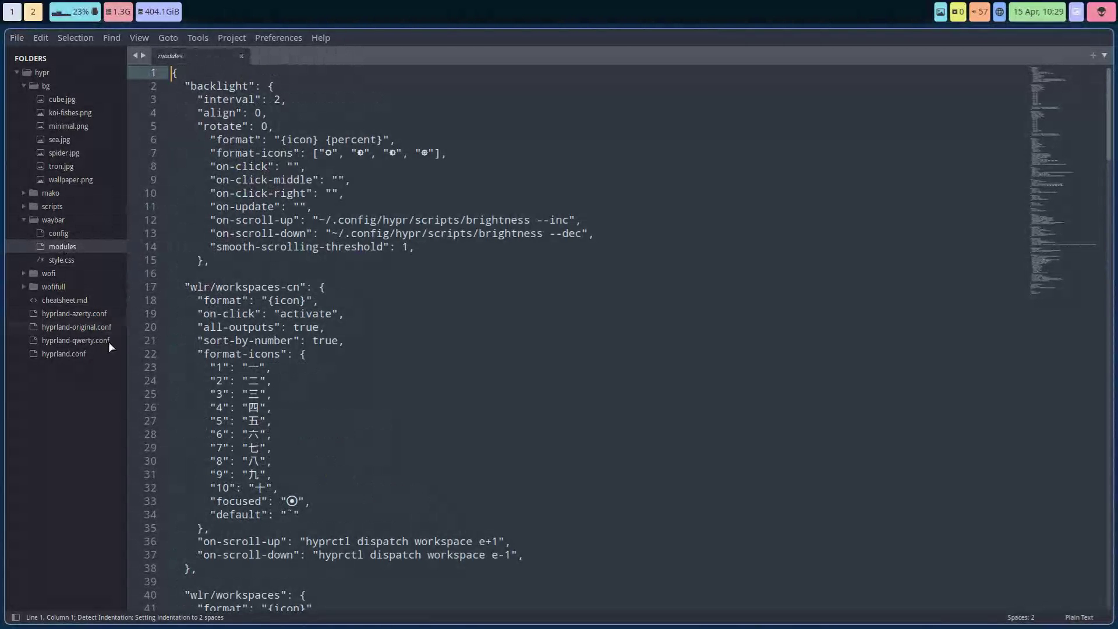
left_click(65, 260)
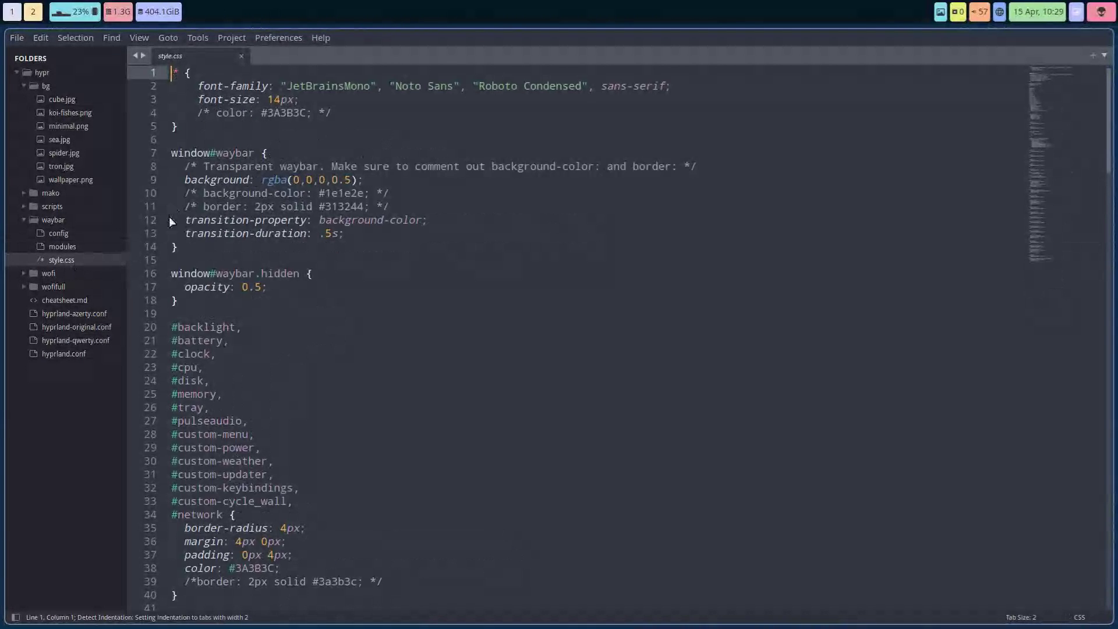
- Alternate between the waybar modules file and style.css to compare their syntax coloring
left_click(61, 246)
left_click(81, 256)
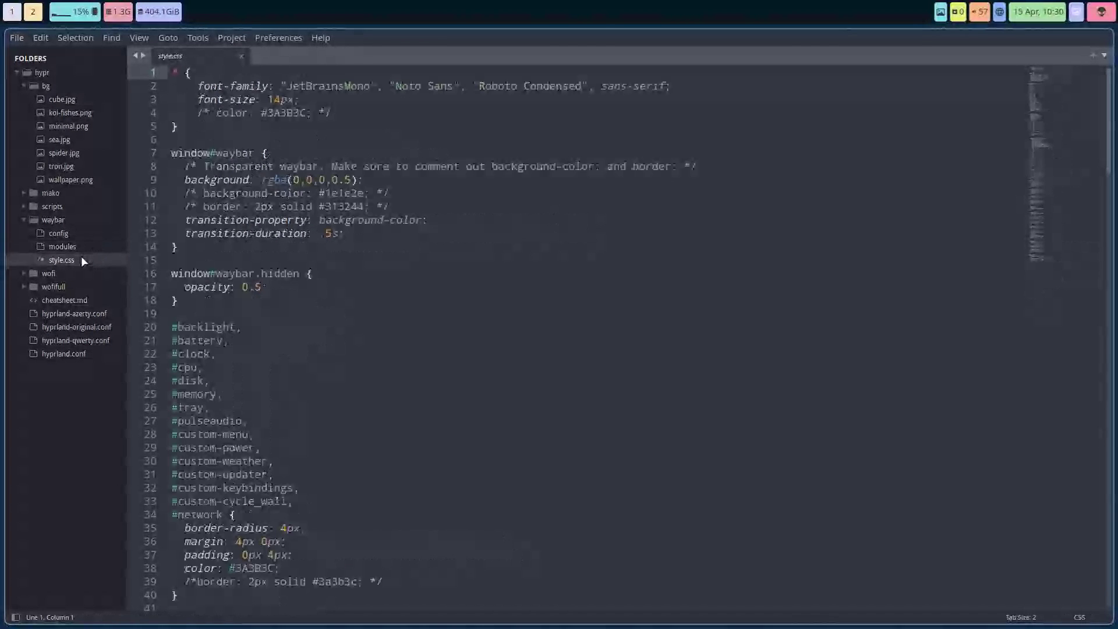
right_click(78, 248)
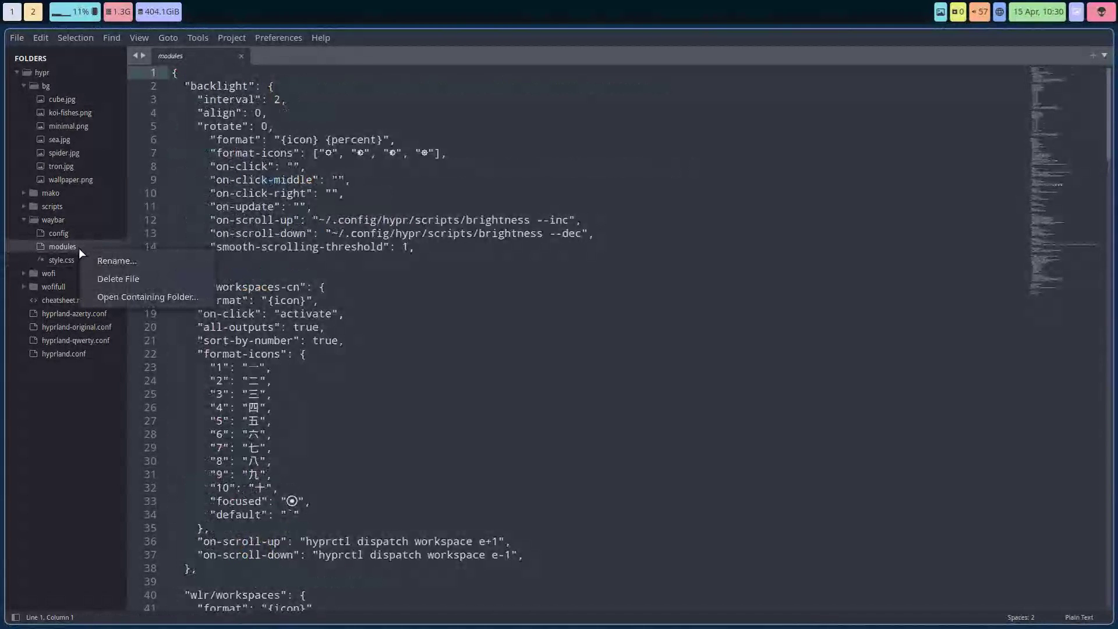
left_click(71, 246)
left_click(67, 259)
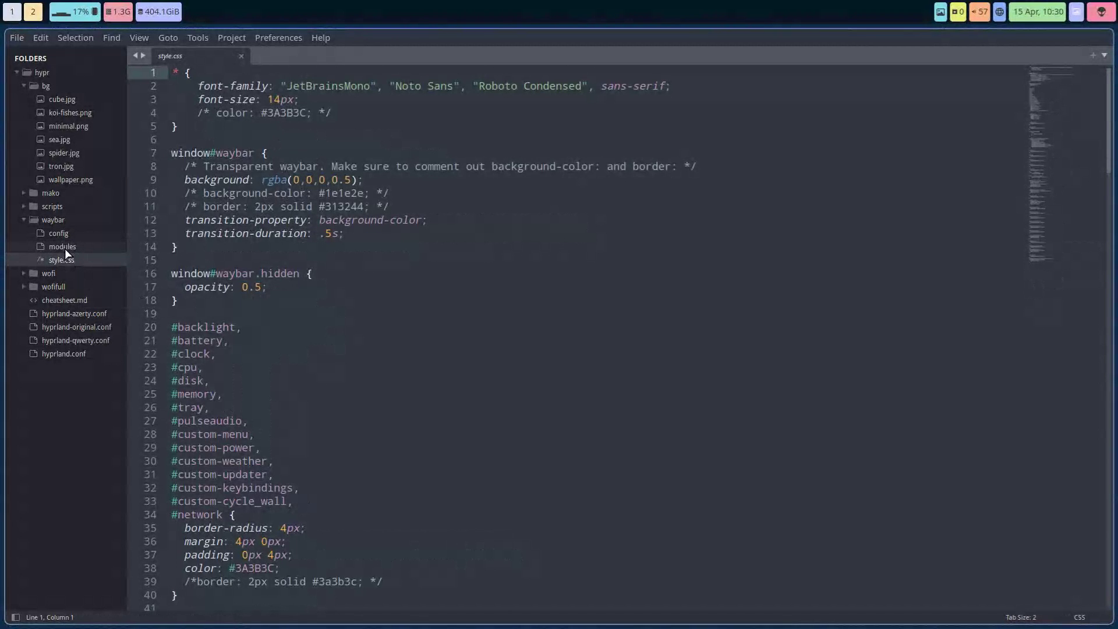
left_click(55, 245)
double_click(56, 245)
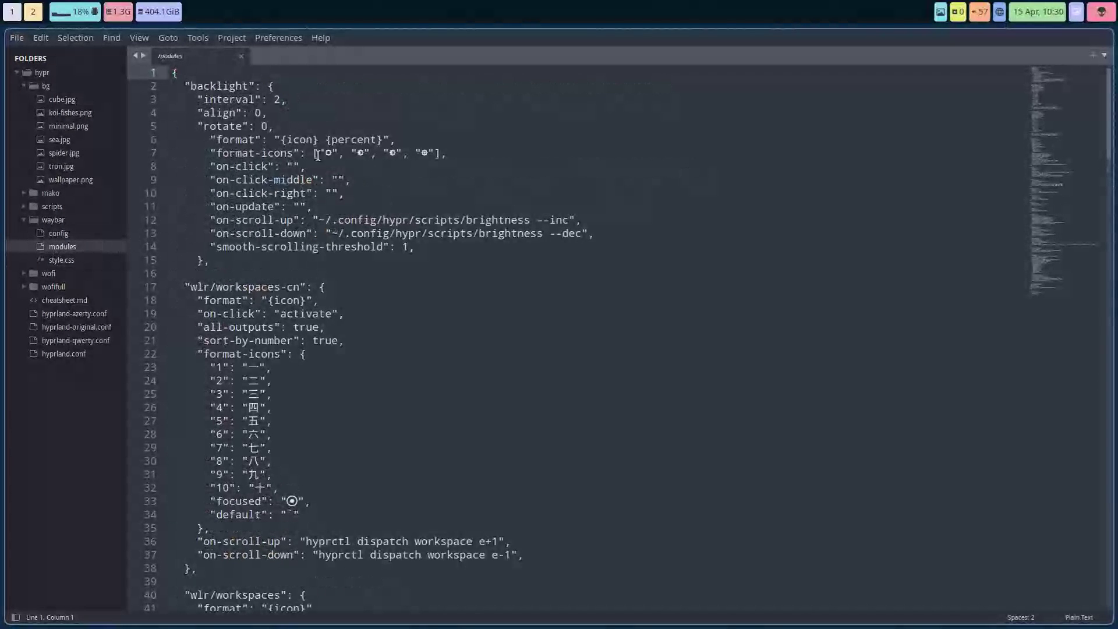
left_click(85, 261)
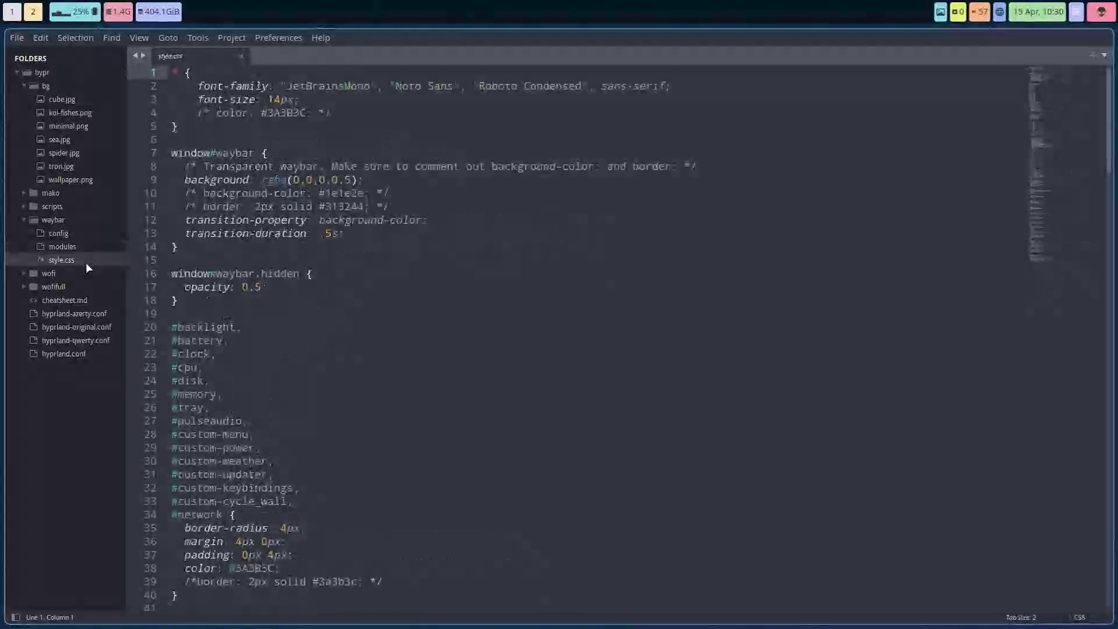
- Open the config file in the waybar folder to view its settings and module lists
right_click(65, 223)
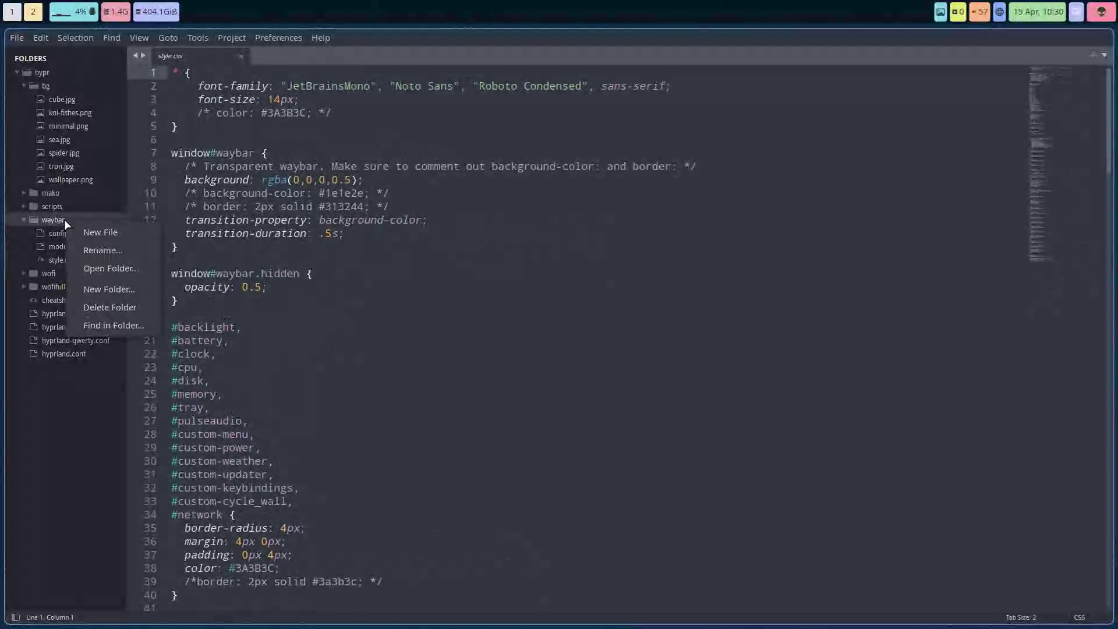
left_click(66, 231)
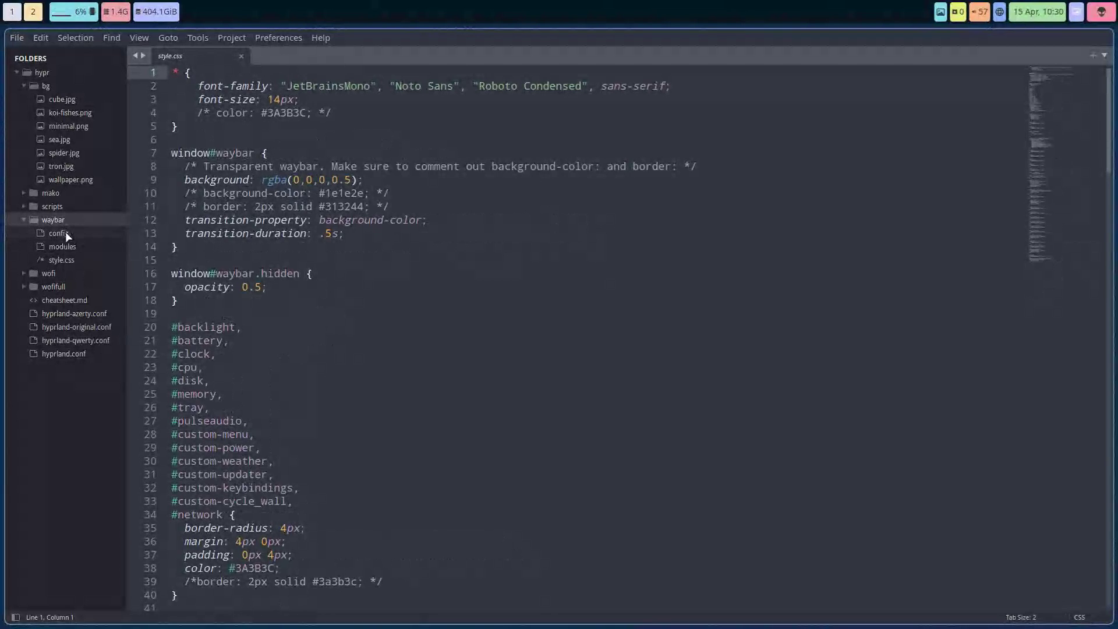
left_click(65, 231)
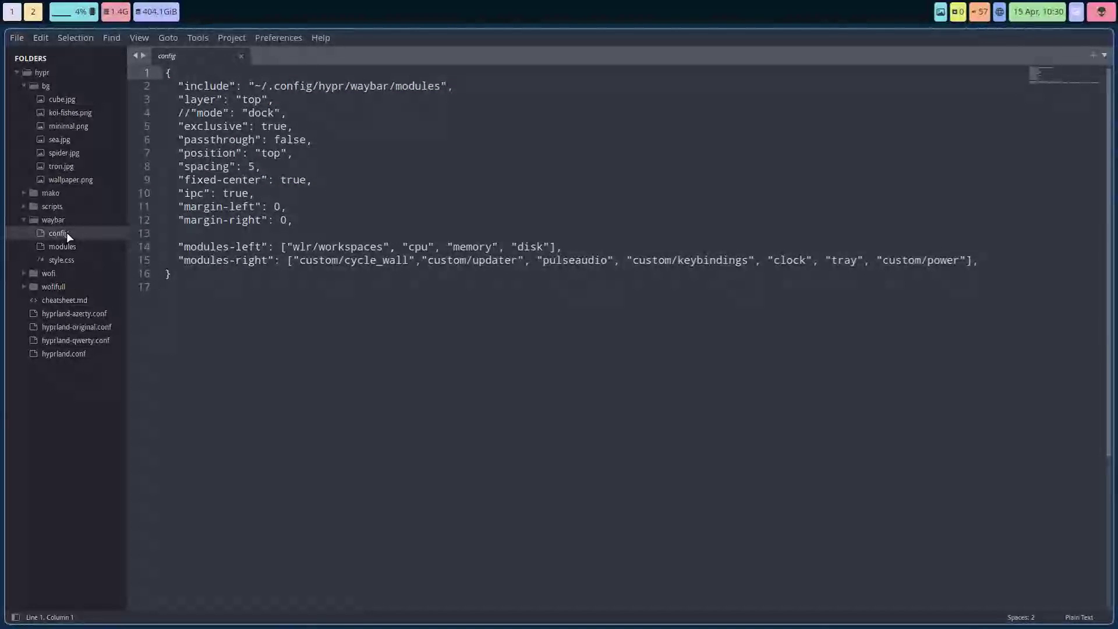
- Examine the workspaces and battery definitions in the waybar modules file and recheck the module lists in config
left_click(76, 247)
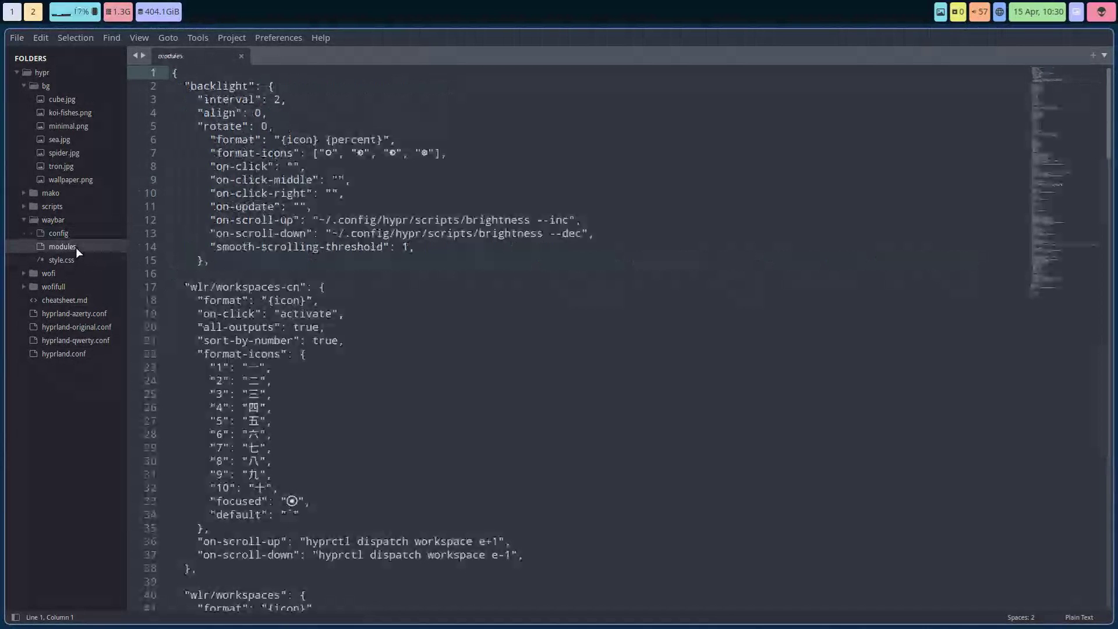
scroll(384, 333, "down", 2)
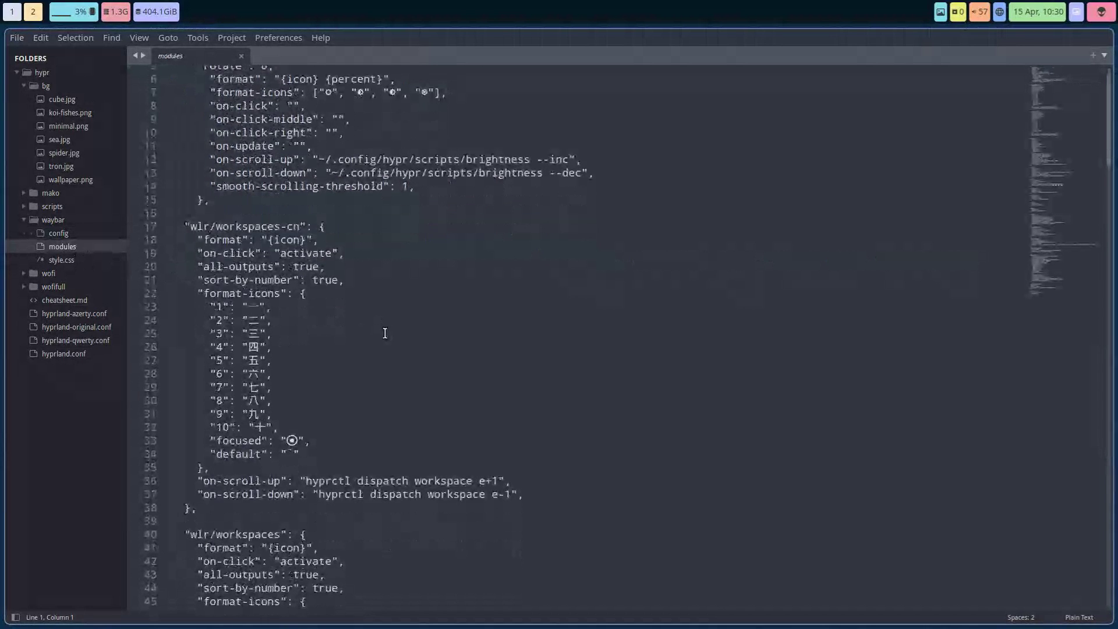
scroll(384, 332, "down", 12)
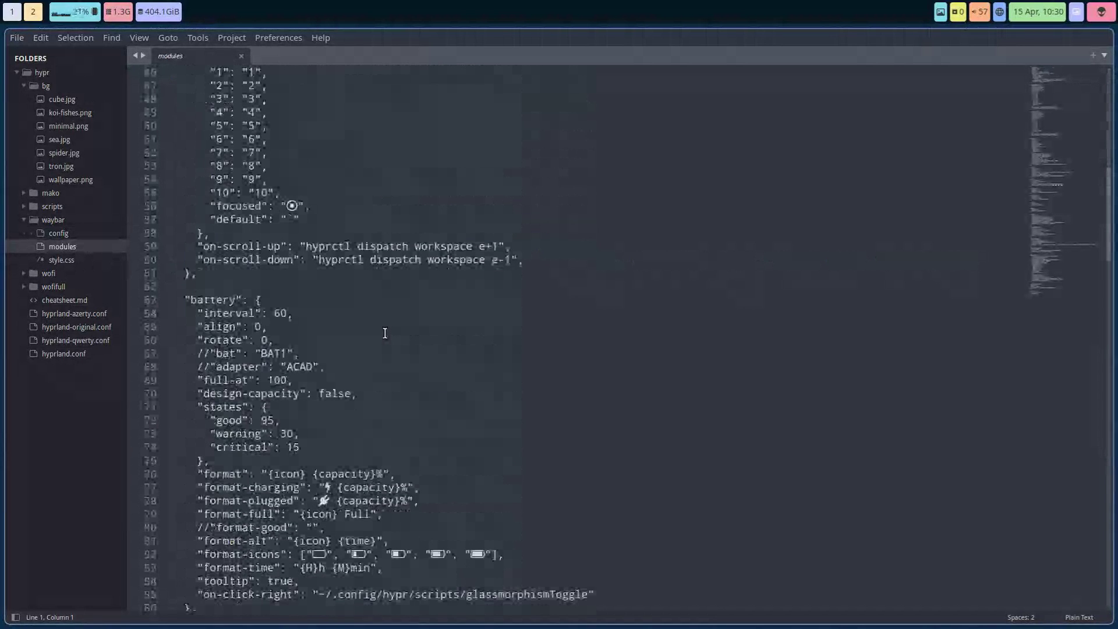
scroll(385, 332, "down", 2)
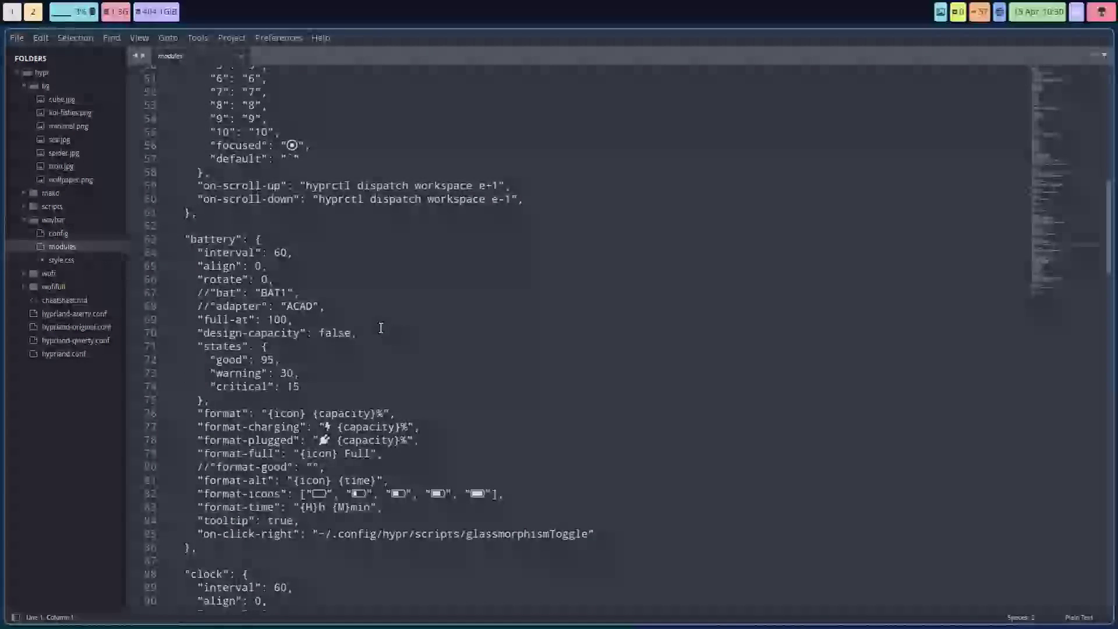
scroll(380, 328, "up", 6)
mouse_move(88, 21)
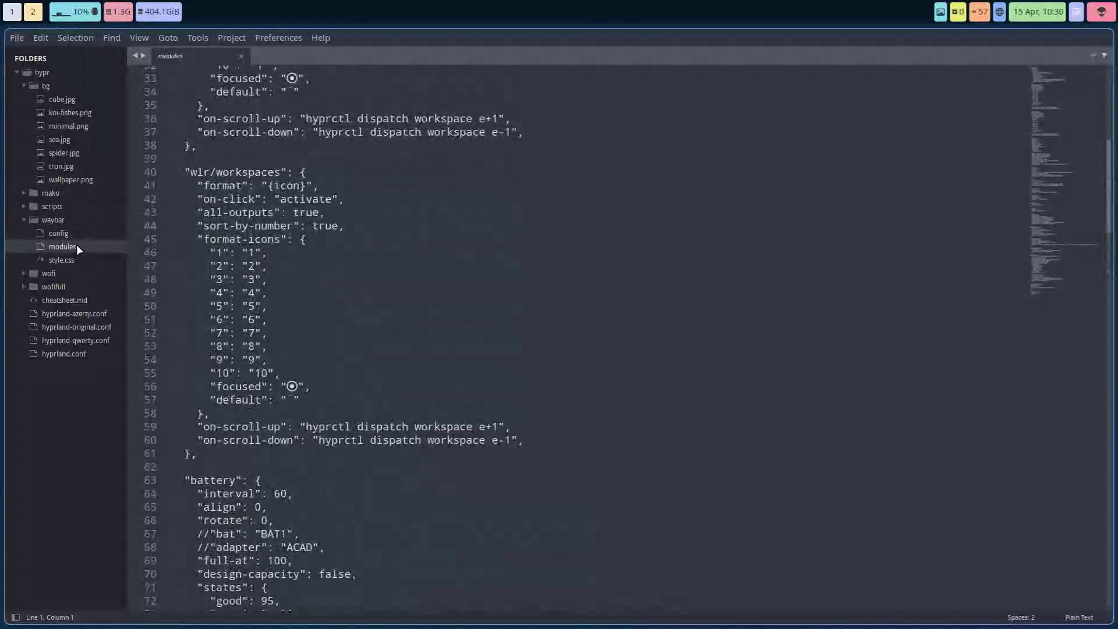
scroll(315, 285, "up", 10)
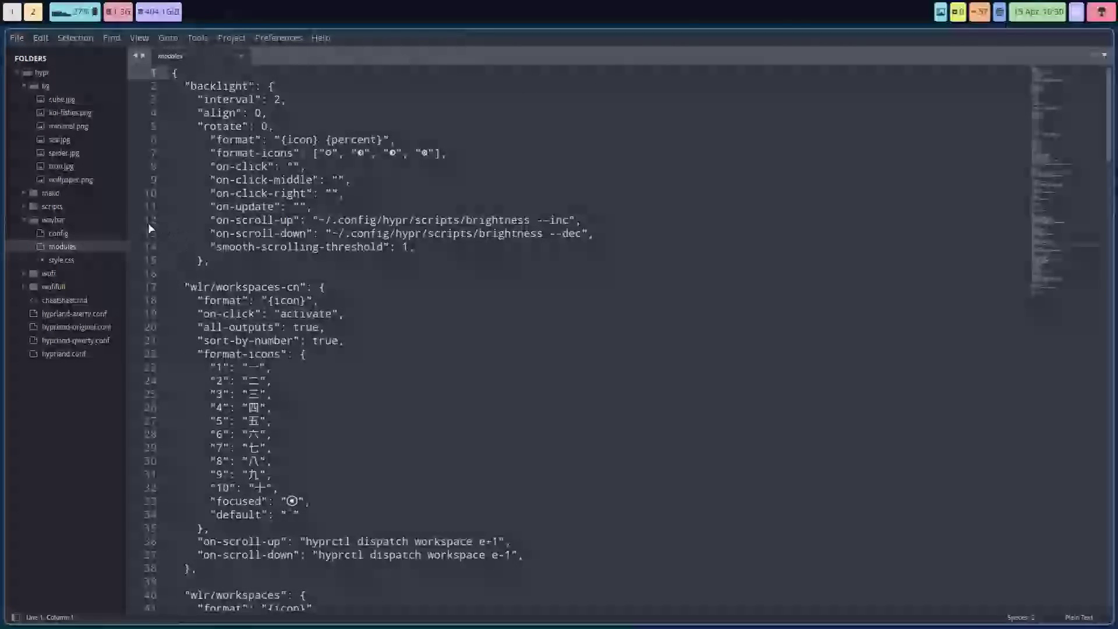
left_click(60, 232)
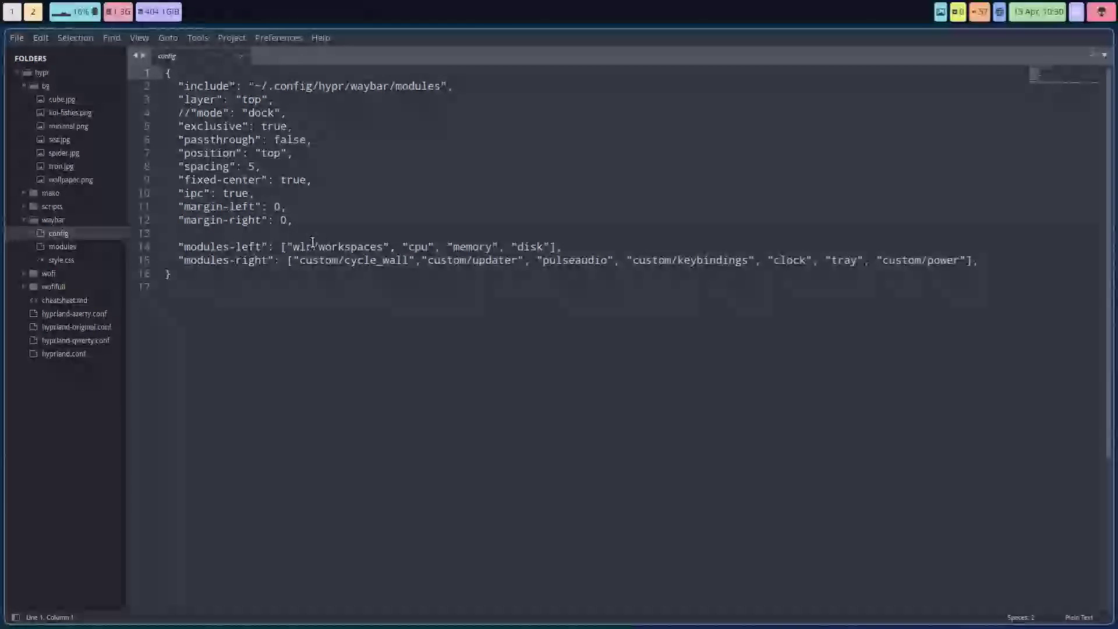
- Search style.css for "cpu" and check the inline color preview of the #cpu rule's background-color
left_click(95, 259)
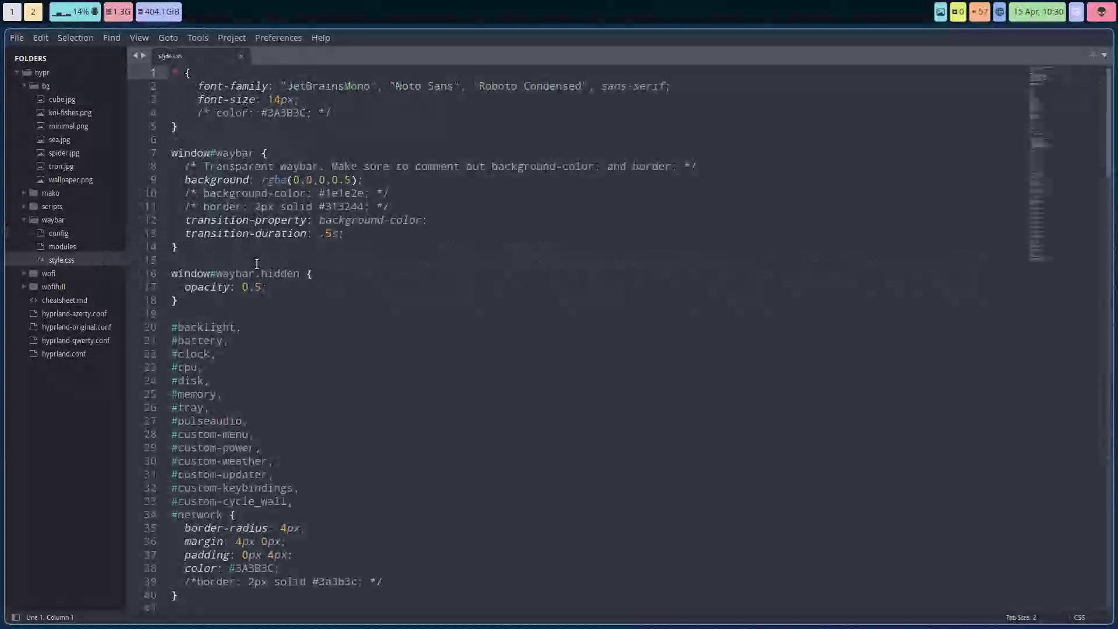
key("ctrl+f")
type("cpu")
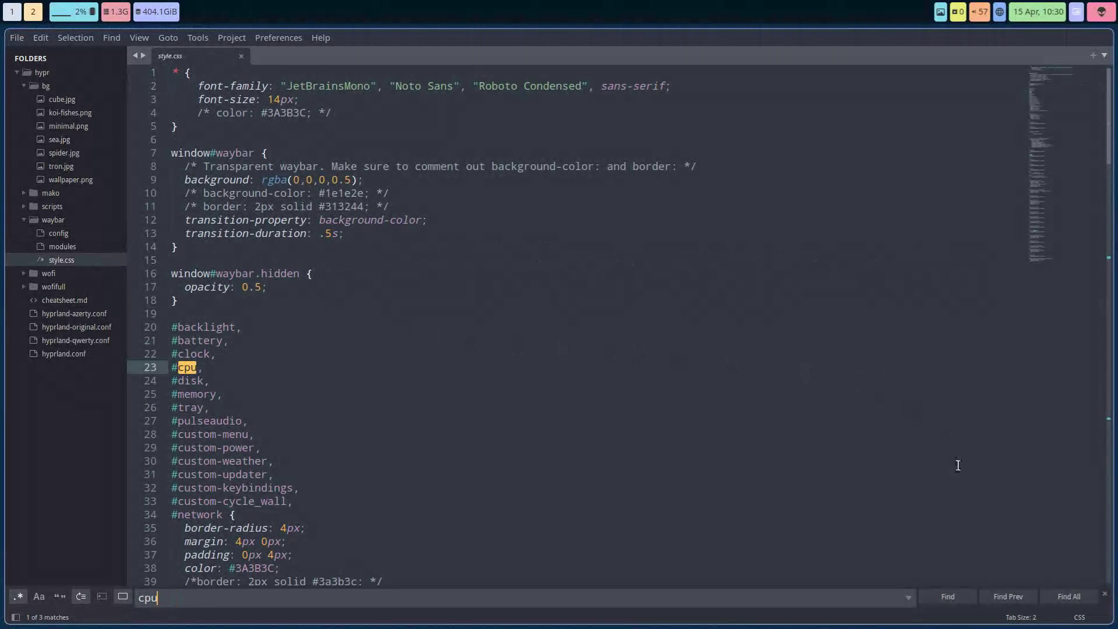
scroll(536, 474, "down", 6)
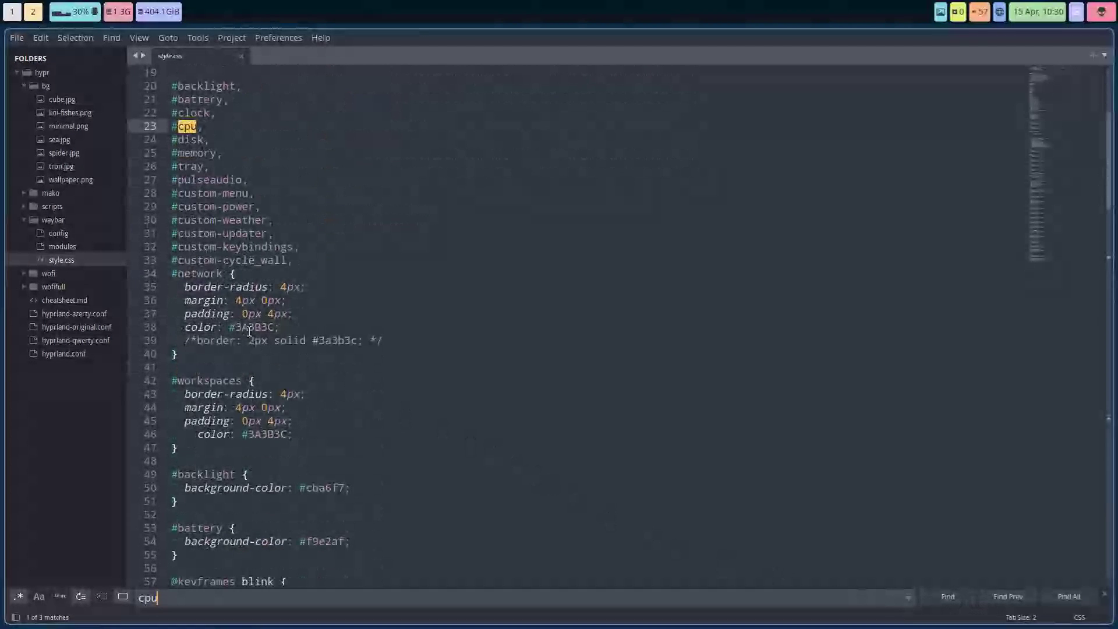
left_click(248, 328)
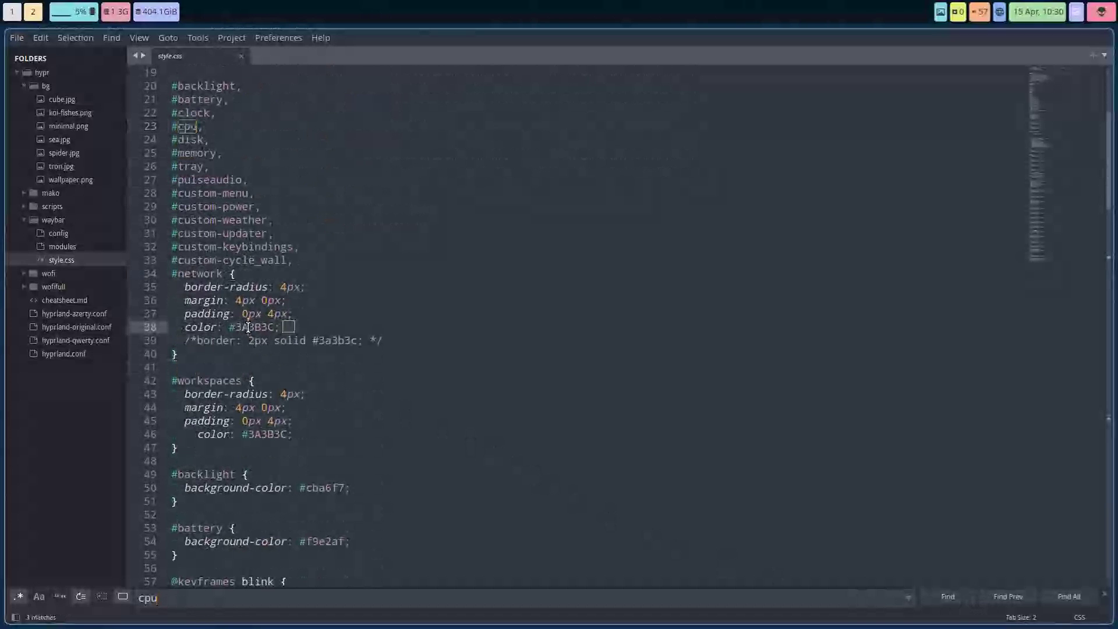
left_click(947, 597)
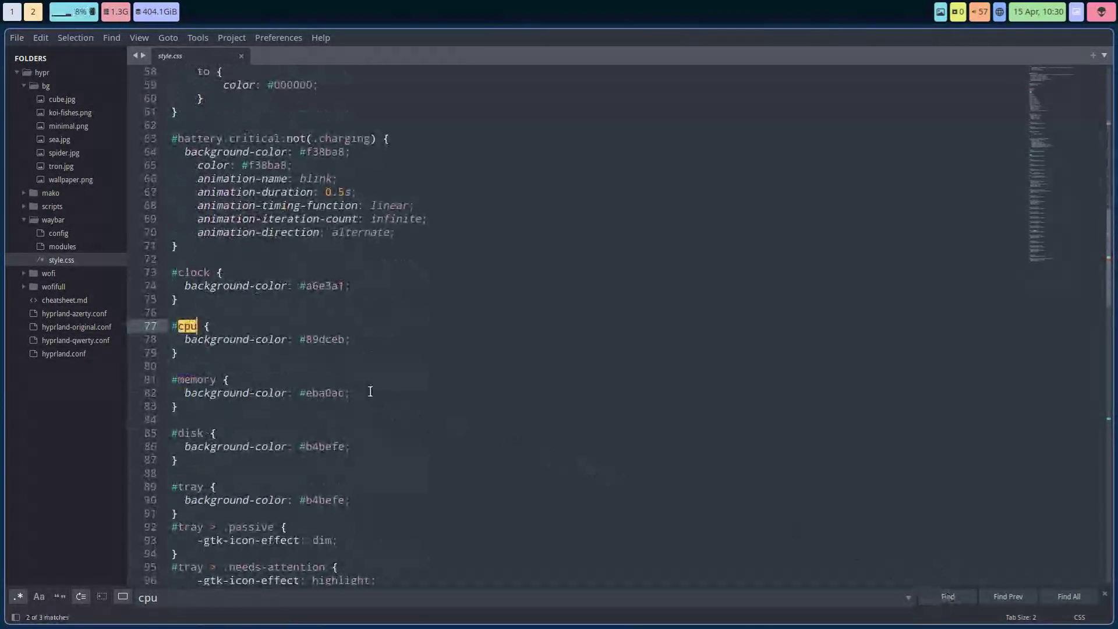
left_click(336, 340)
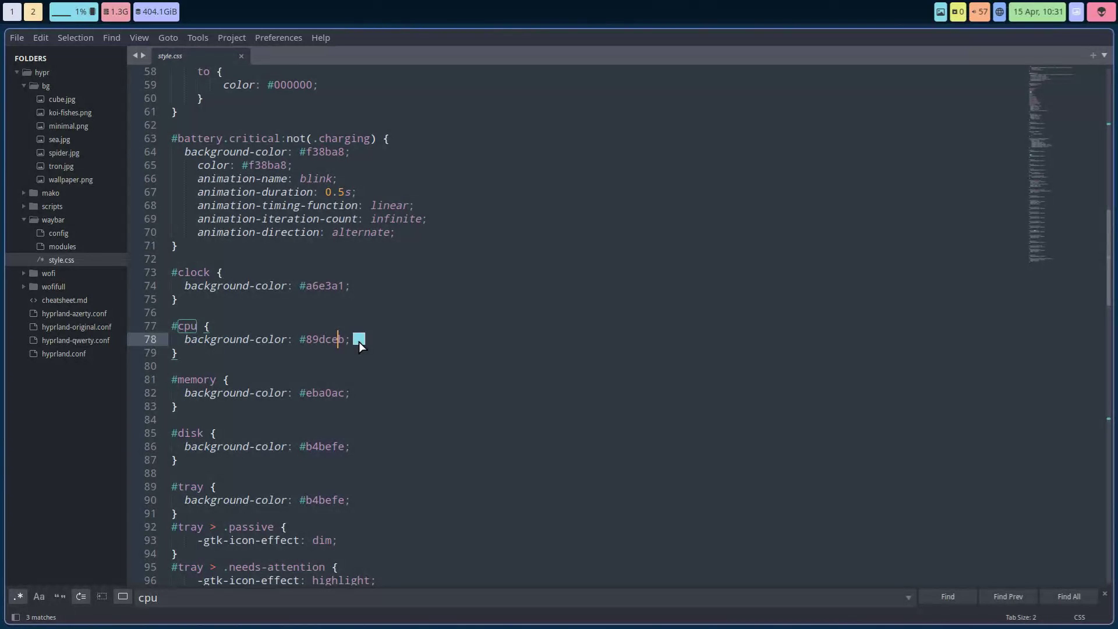
- Open a terminal and try to launch the gpick color picker
key("super+Return")
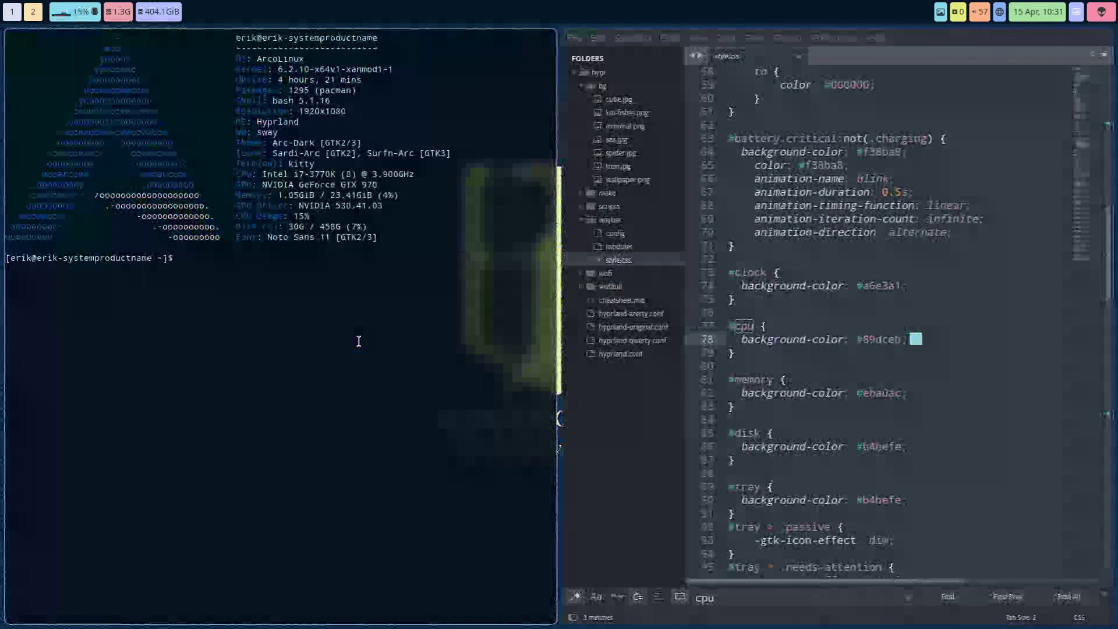
type("s")
key("BackSpace")
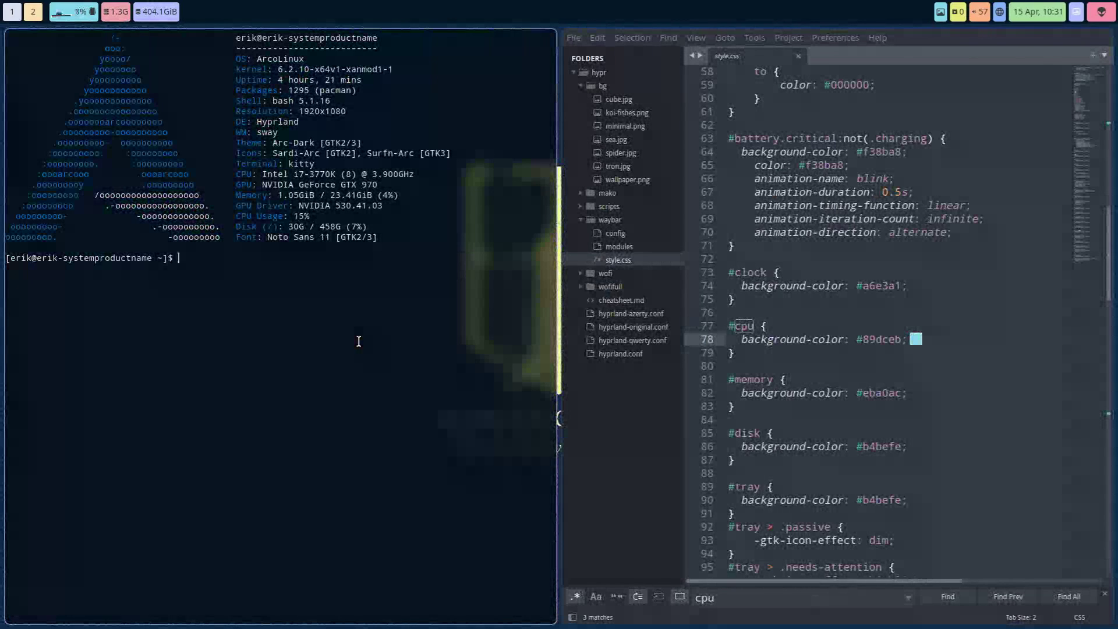
type("gpick")
key("Return")
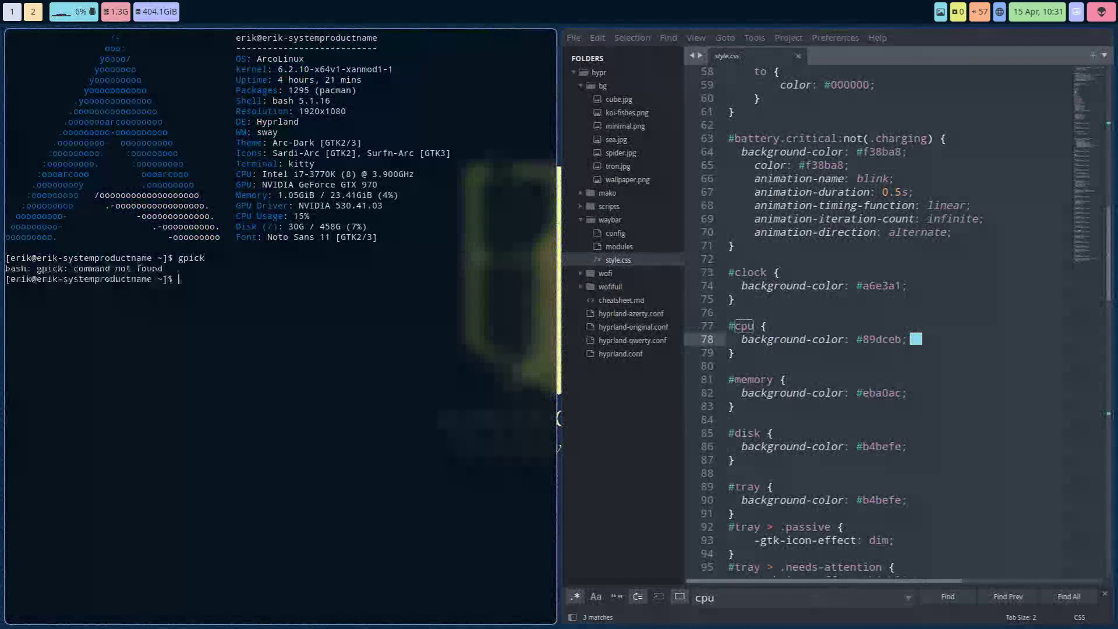
type("sudo apcman")
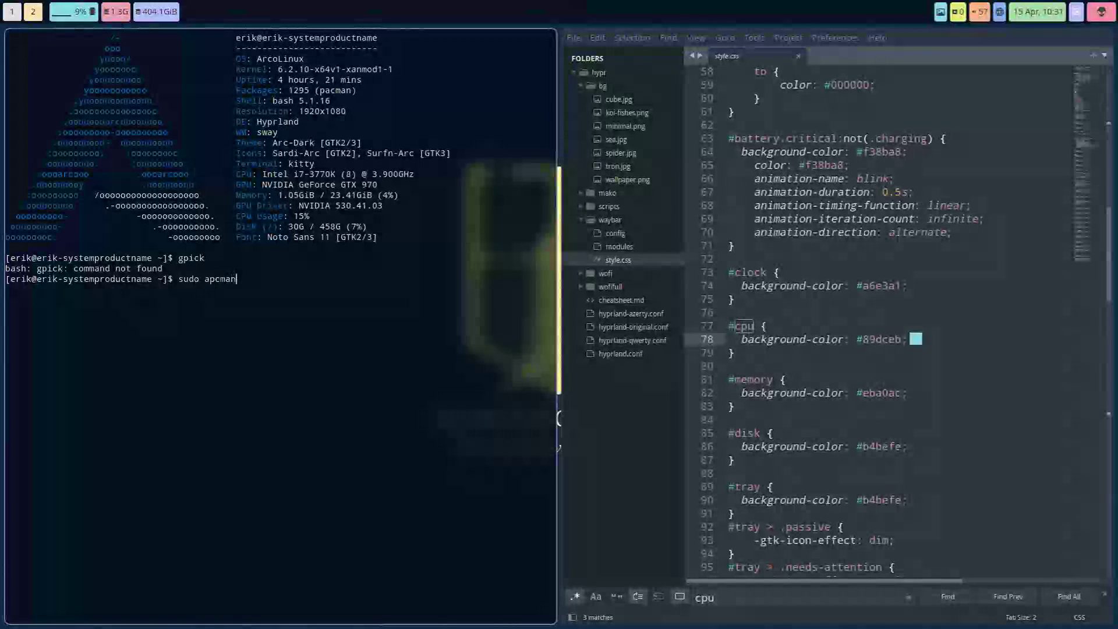
key("BackSpace")
key("BackSpace")
key("BackSpace")
key("BackSpace")
type("pamc")
key("BackSpace")
key("BackSpace")
type("cman )S")
key("ctrl+c")
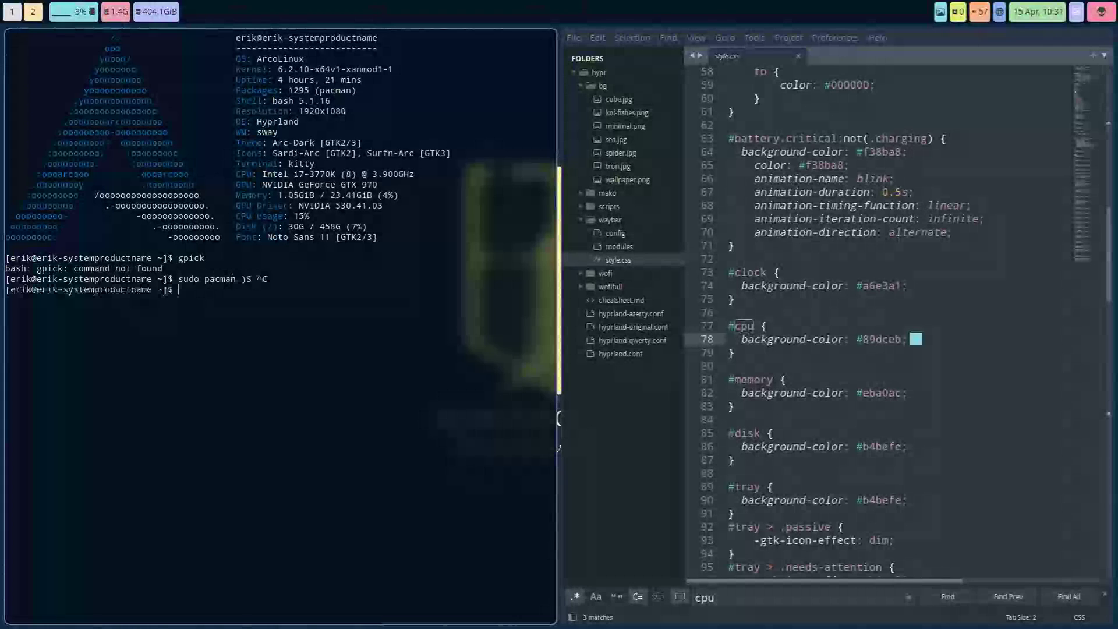
- Search for available packages with the command "yay color pick wayland"
type("yay ")
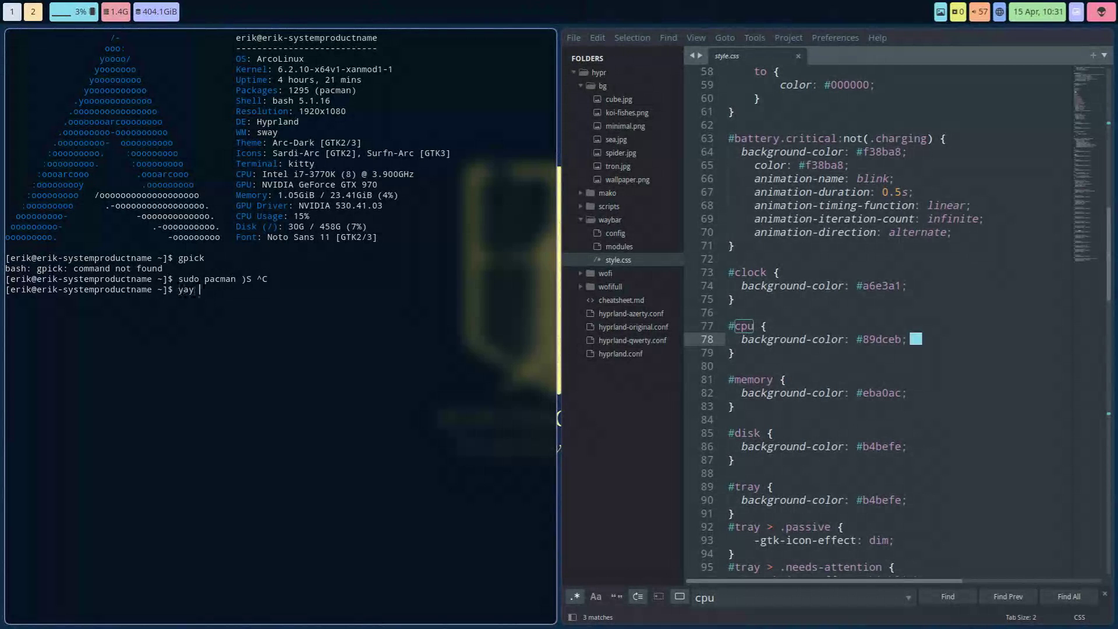
type("color pick")
key("BackSpace")
key("BackSpace")
key("BackSpace")
key("BackSpace")
type("pick wayland")
key("Return")
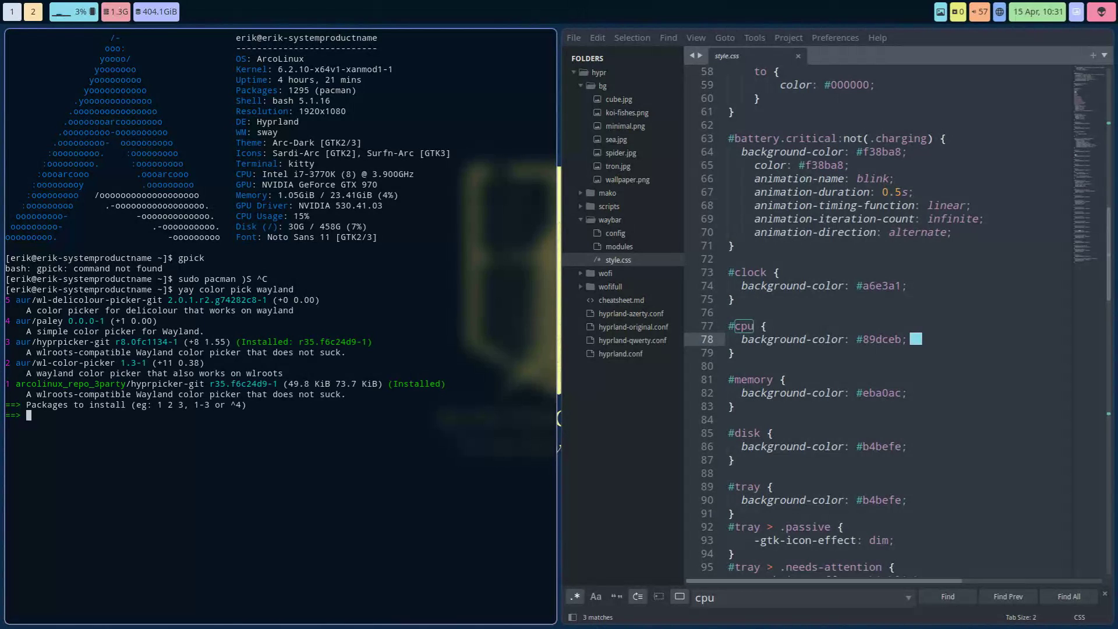
- Choose package 1, hyprpicker-git, enter the sudo password, and proceed with the installation
type("1")
key("Return")
key("Return")
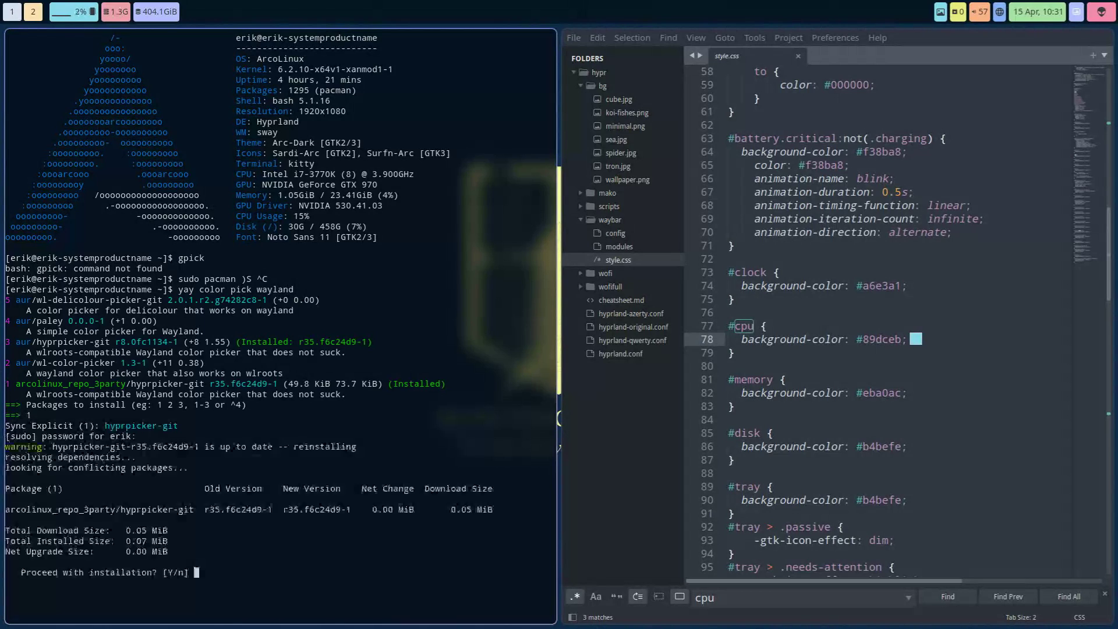
key("Return")
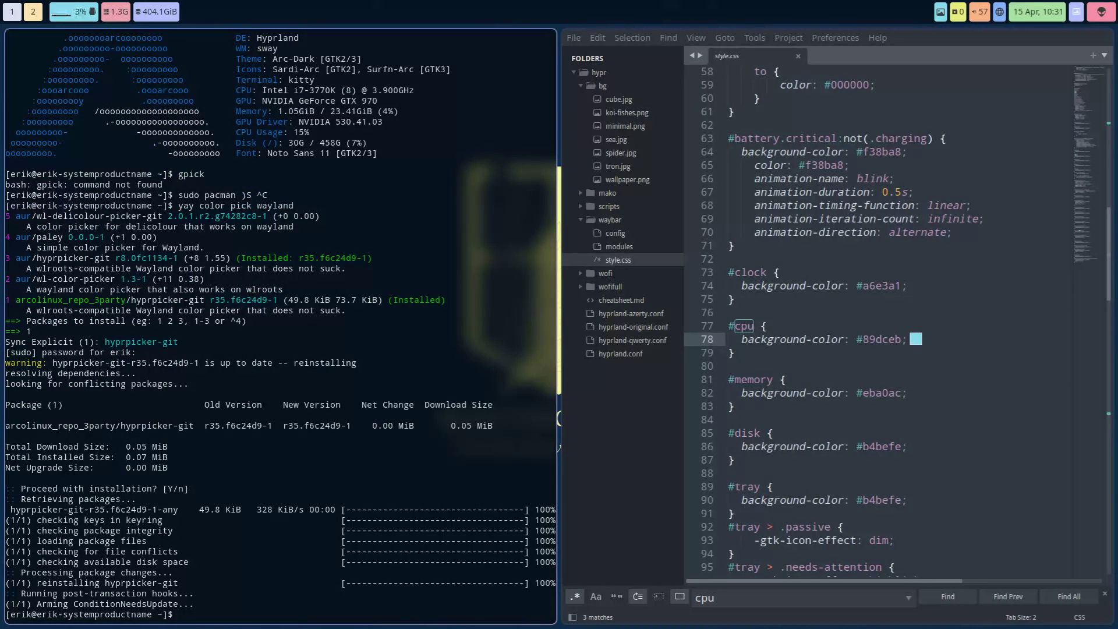
- Run hyprpicker in the terminal, sample a yellow pixel in the status bar, and select the returned hex code
type("hypr")
key("Tab")
key("Tab")
type("p")
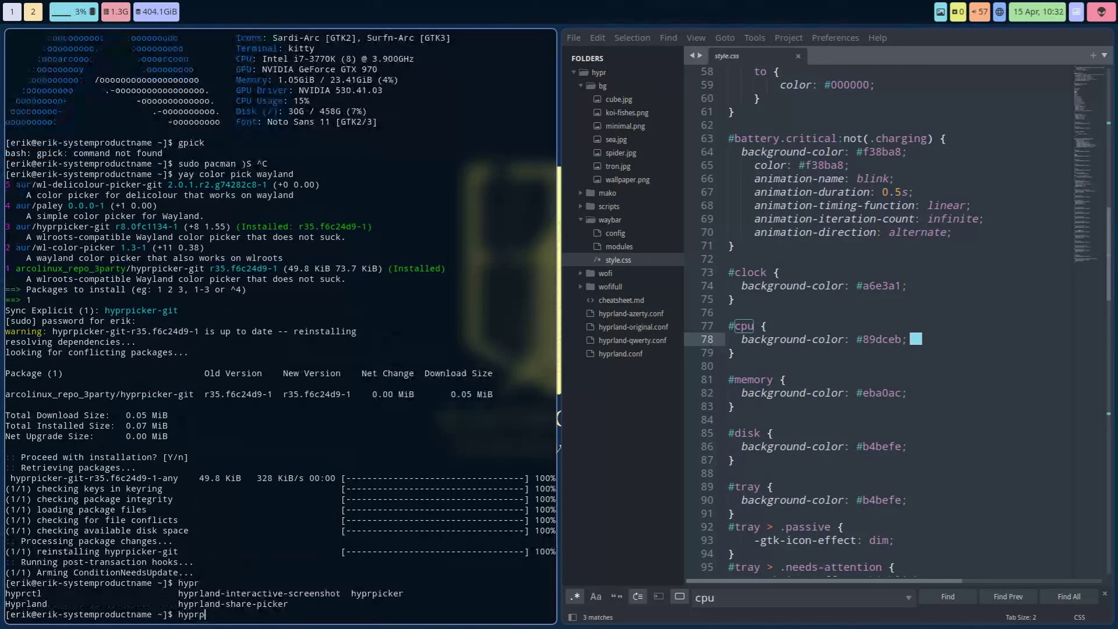
key("Tab")
key("Return")
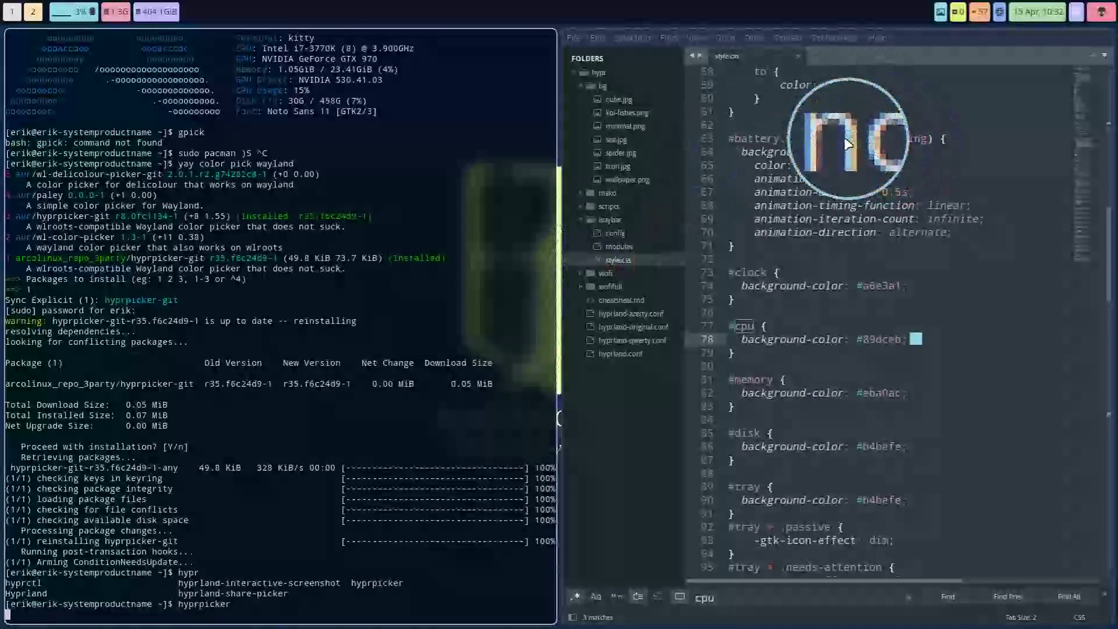
left_click(960, 24)
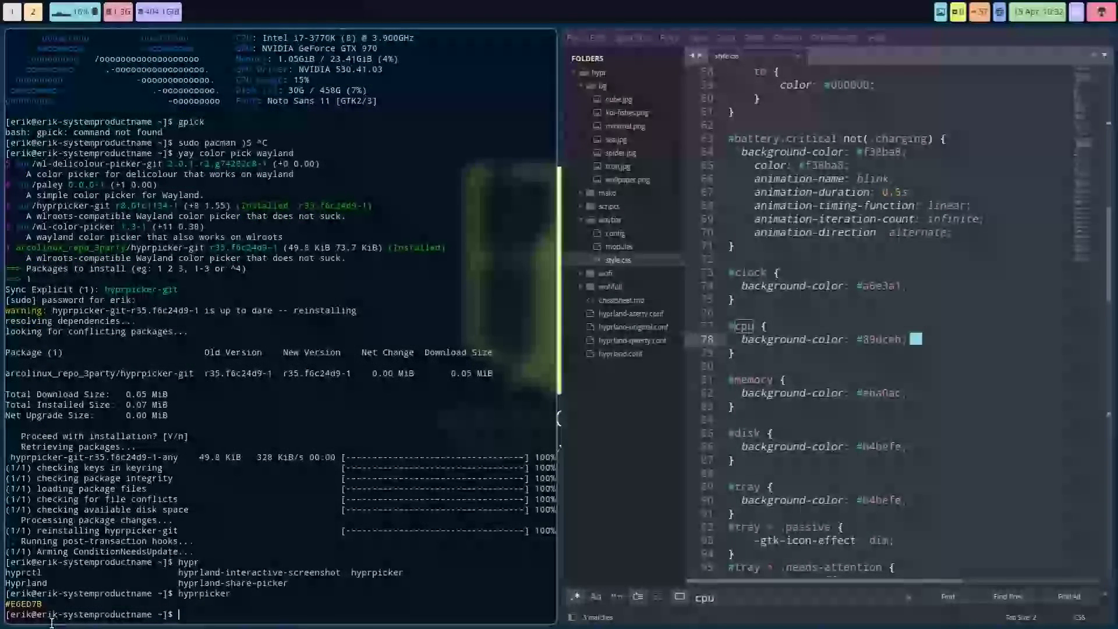
double_click(26, 604)
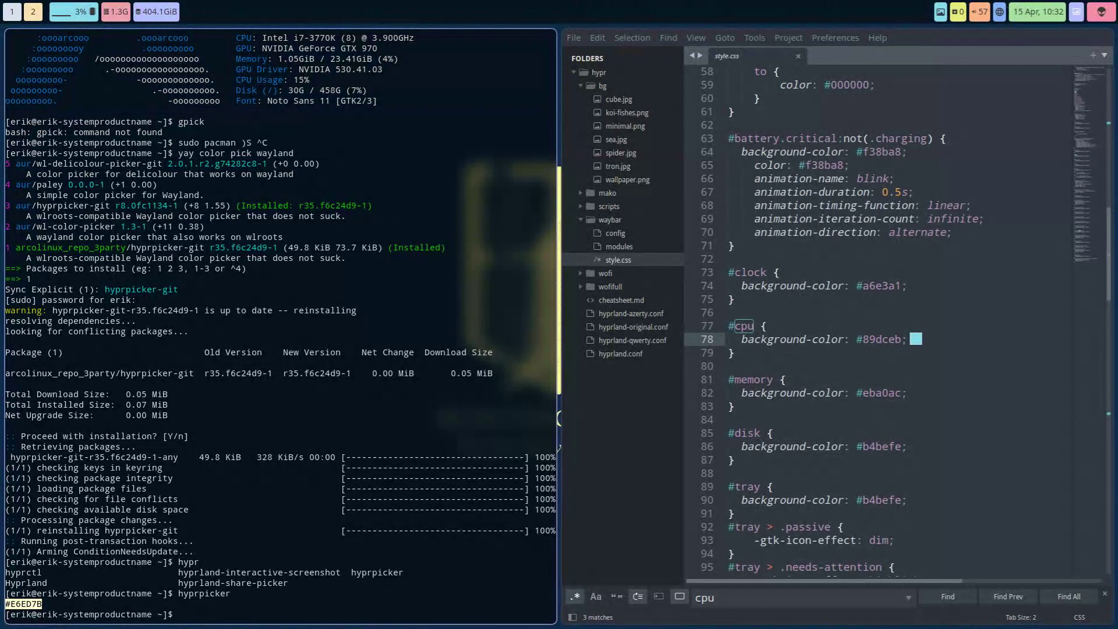
- Switch to workspace 3, launch Firefox, and open google.com
key("super+3")
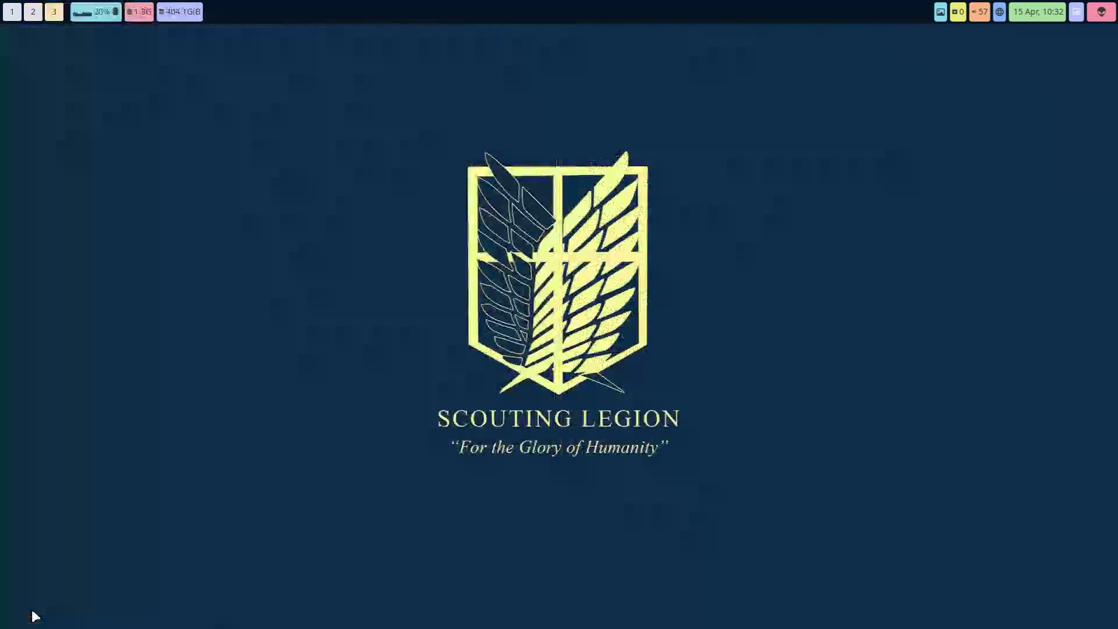
key("super+b")
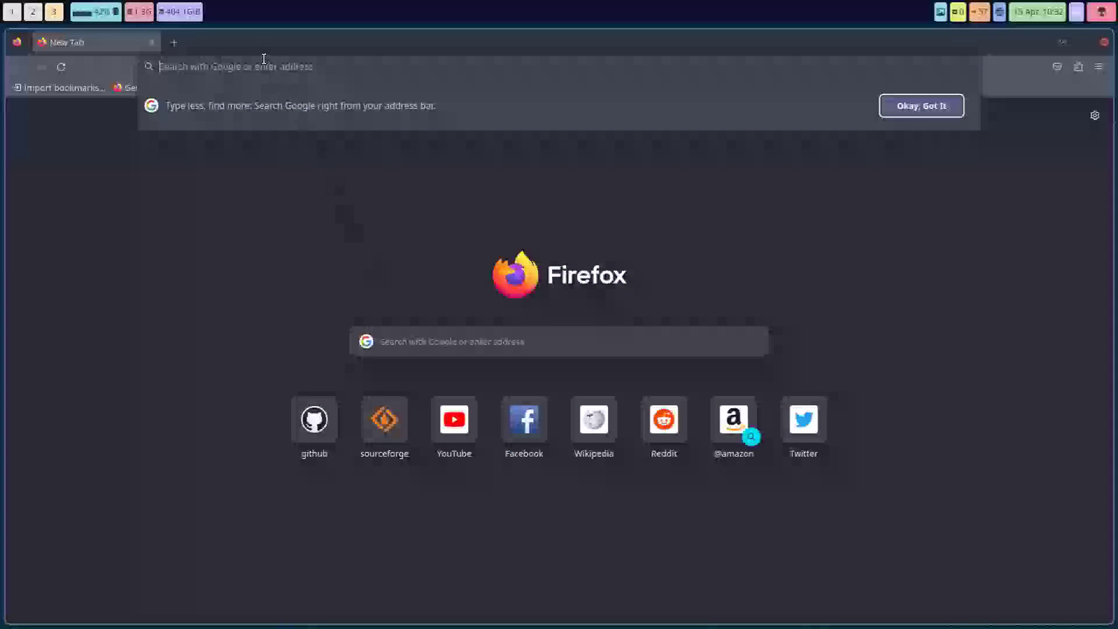
type("google.com/")
key("Return")
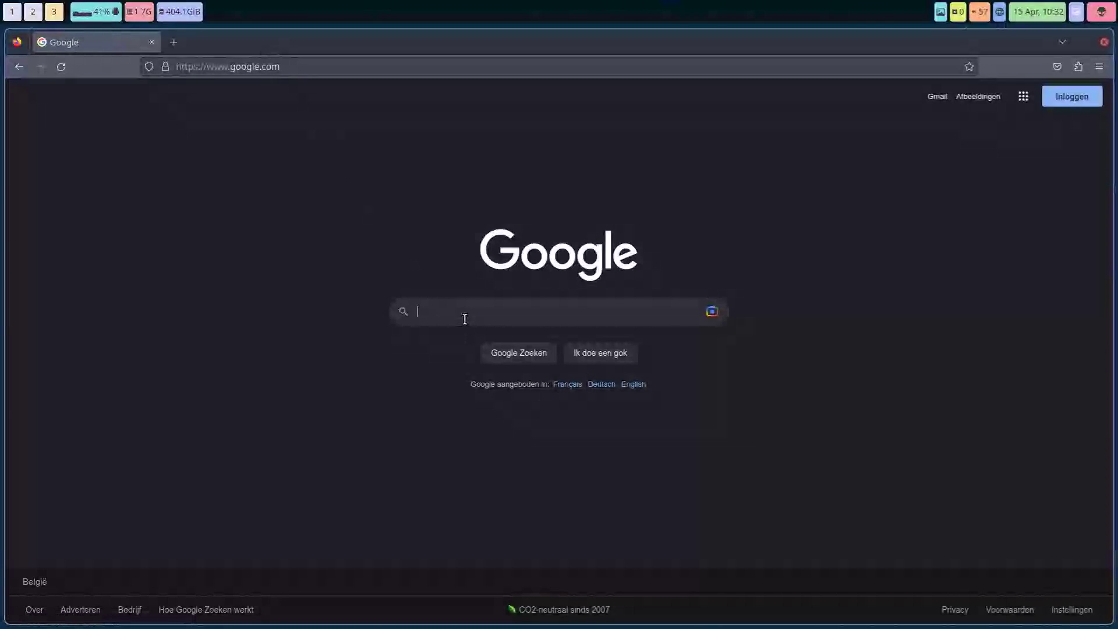
- Search Google for the hex color #451454
type("#se")
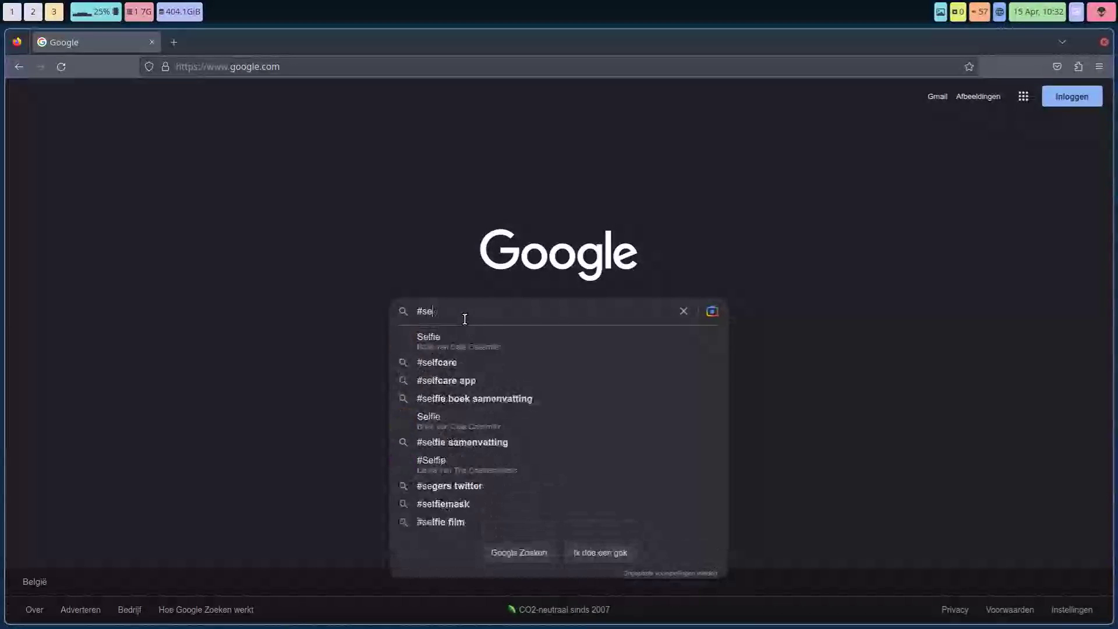
key("BackSpace")
key("BackSpace")
type("45124")
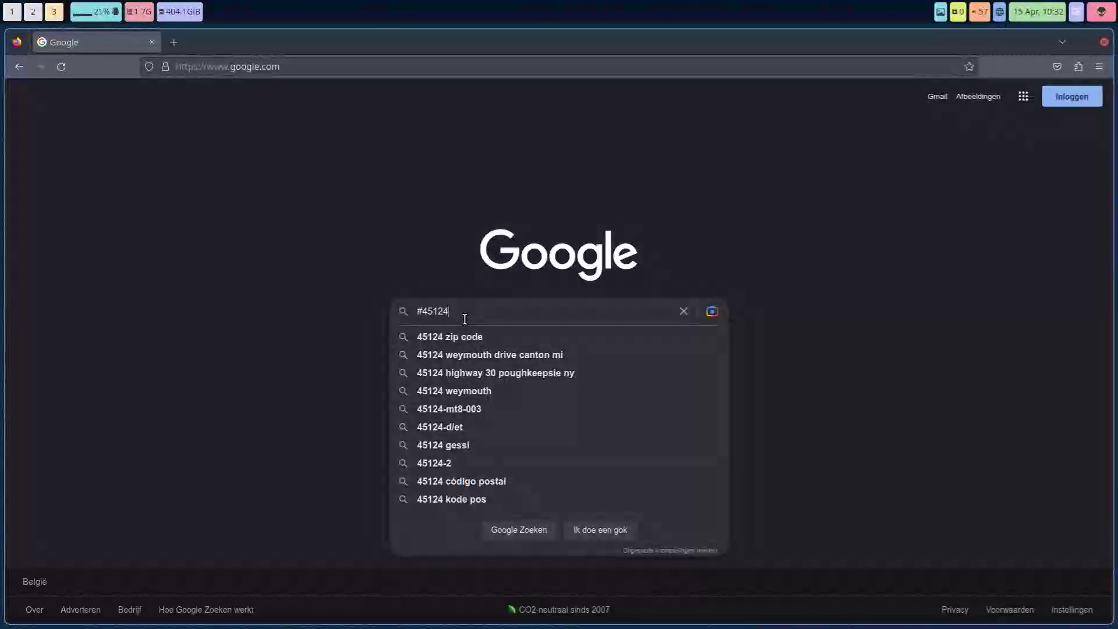
key("BackSpace")
key("BackSpace")
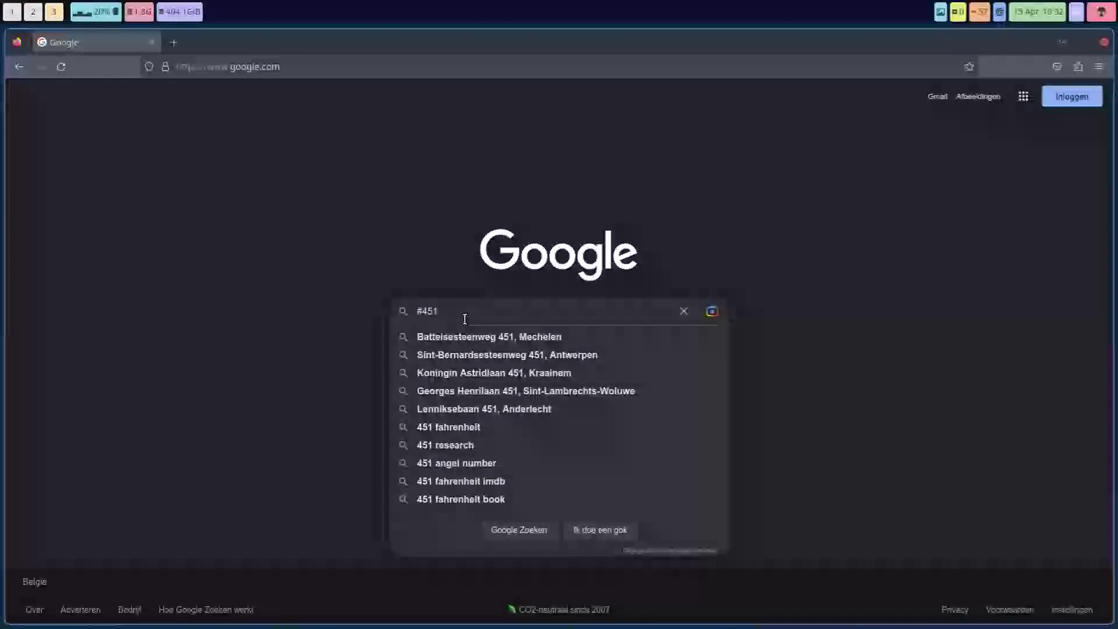
type("454")
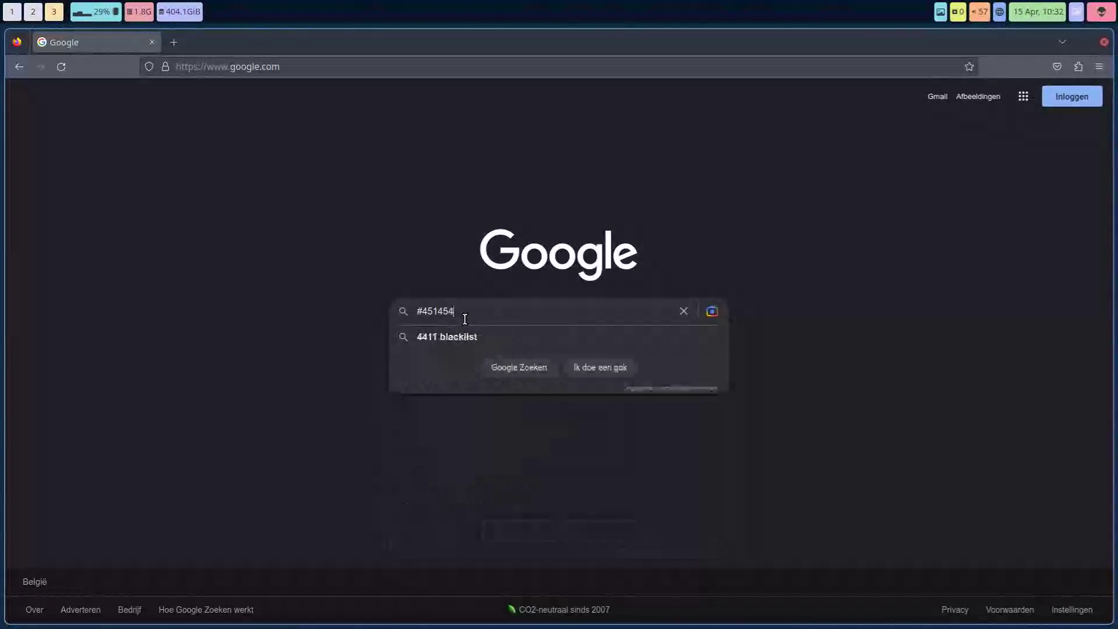
key("Return")
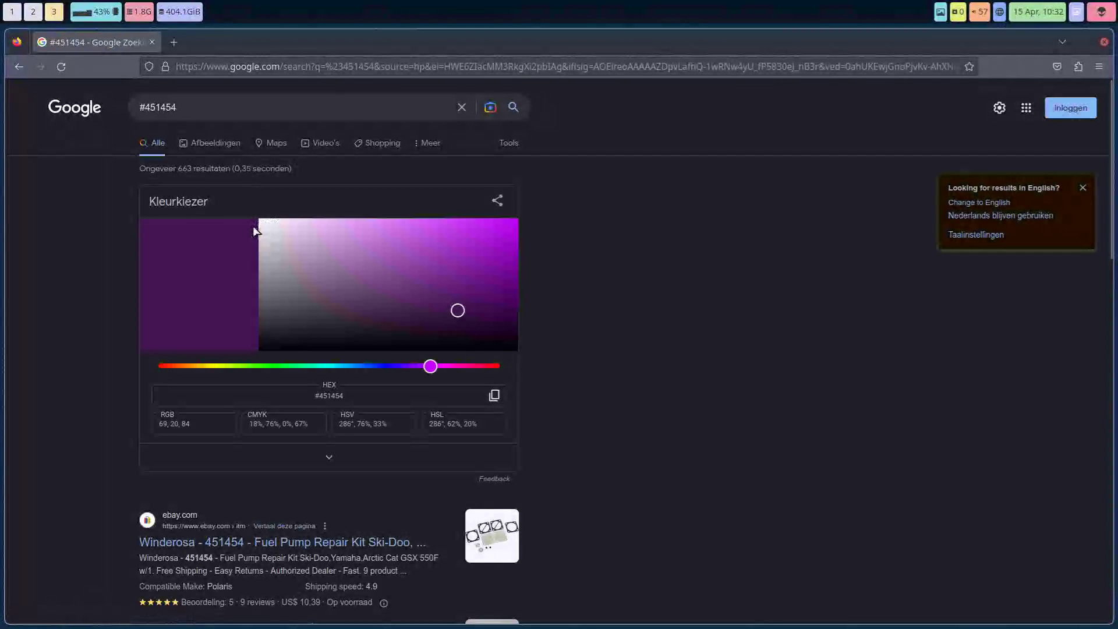
- Change the color in Google's color picker to orange #de940b and copy its hex code
left_click(472, 258)
left_click_drag(422, 368, 196, 365)
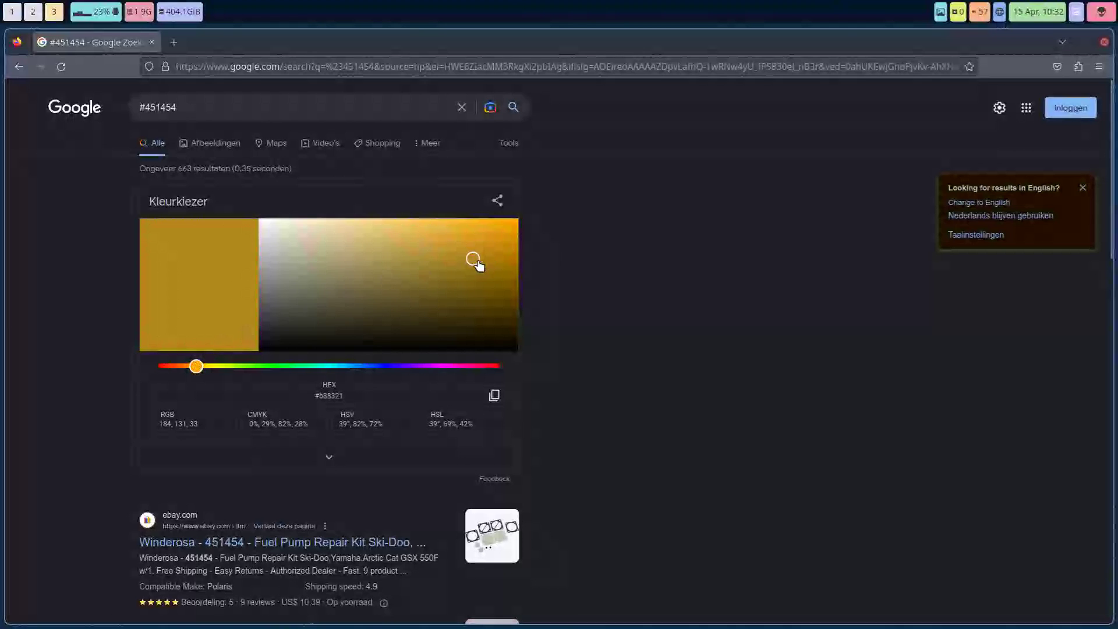
left_click(505, 237)
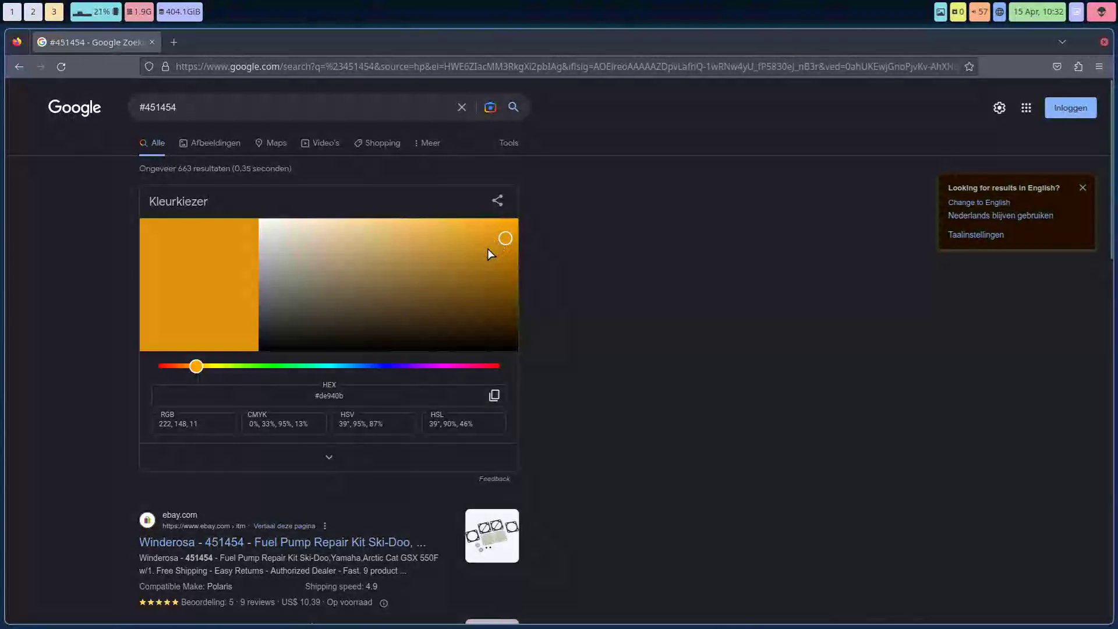
left_click(494, 396)
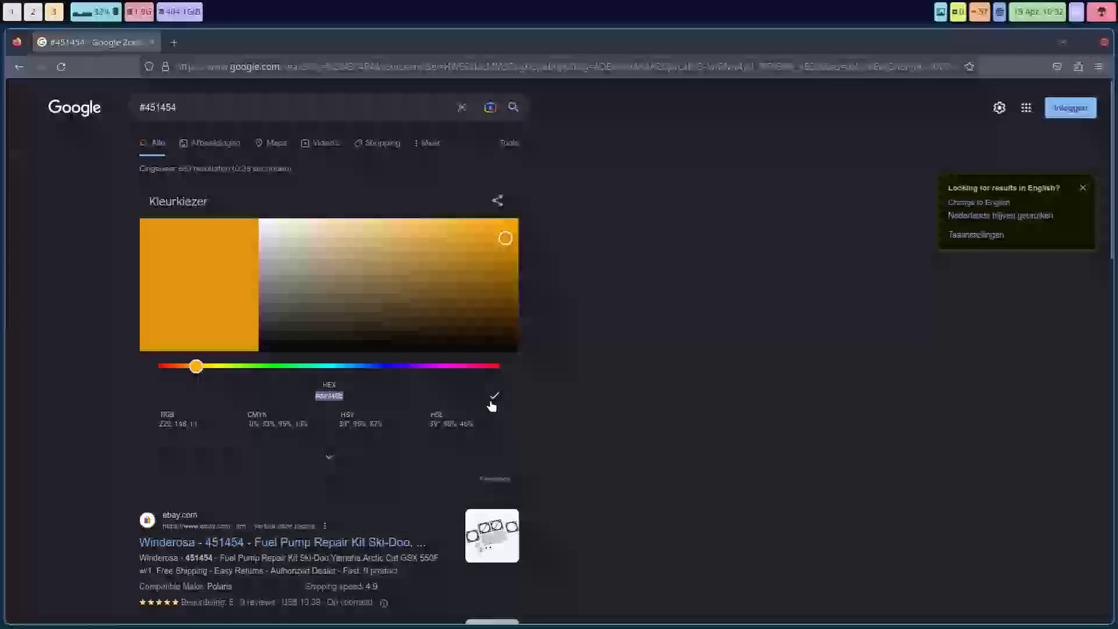
- Return to style.css on workspace 2, replace the #cpu rule's background-color with #de940b, and save the file
left_click(12, 14)
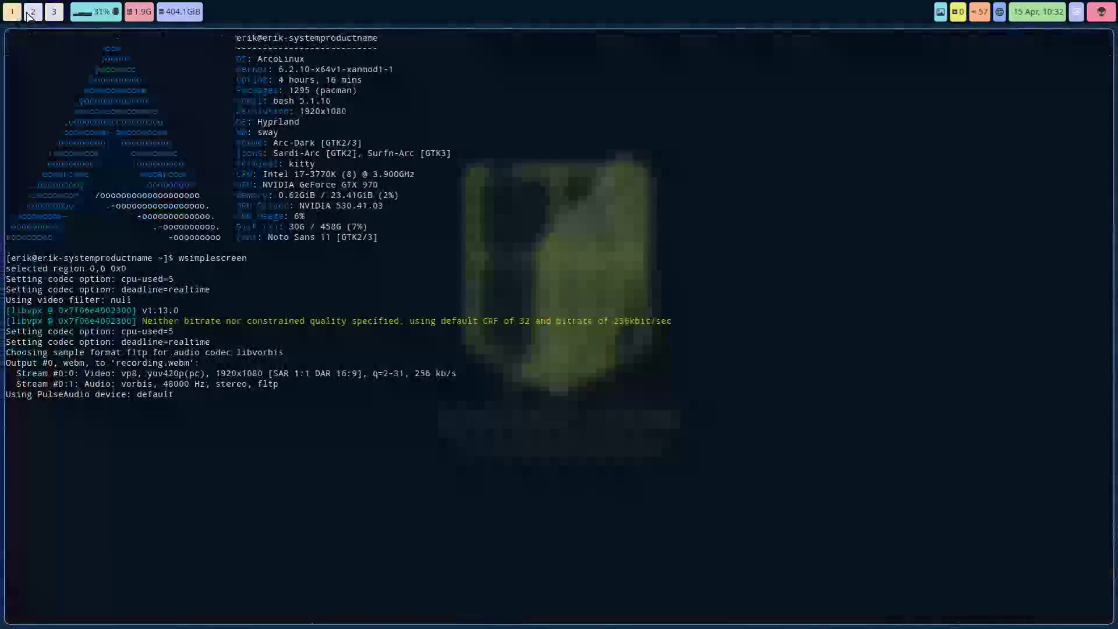
left_click(27, 13)
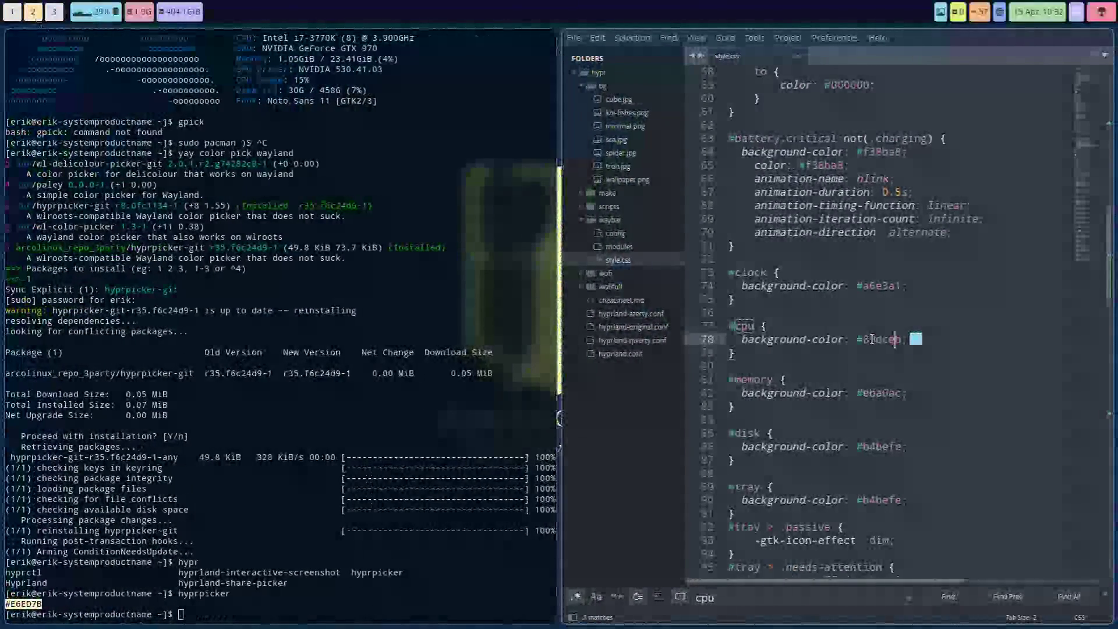
double_click(875, 340)
key("ctrl+v")
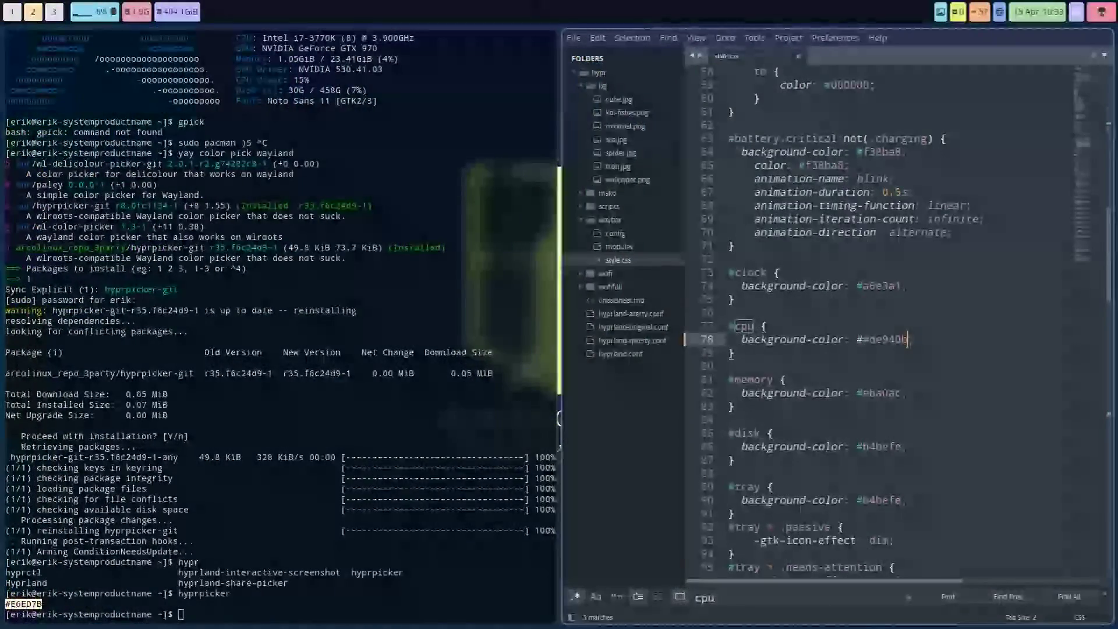
key("BackSpace")
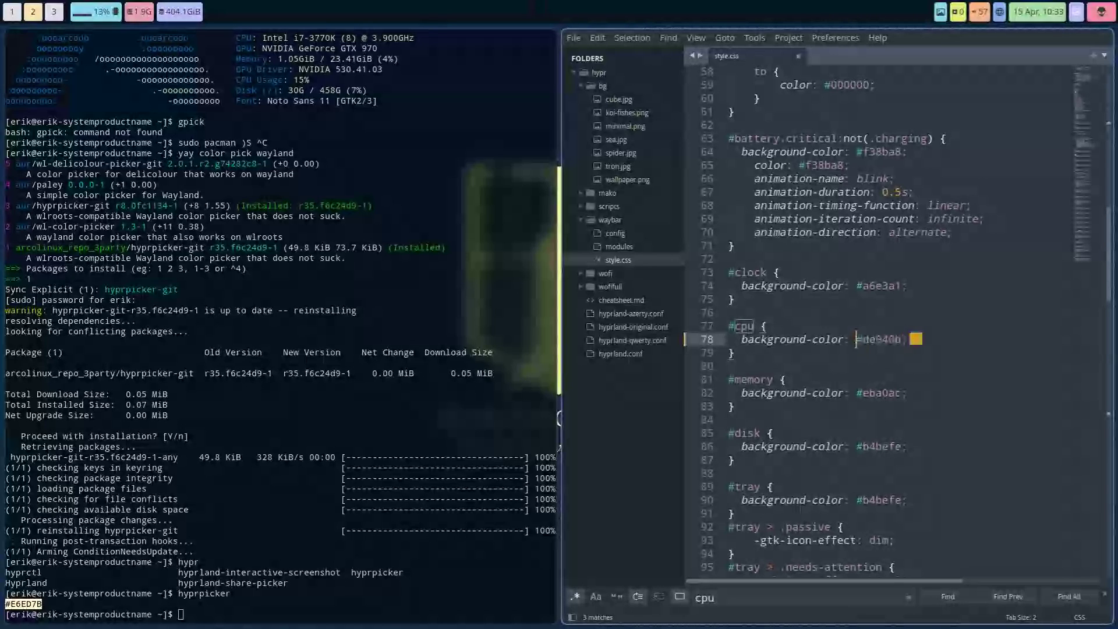
key("Down")
key("ctrl+s")
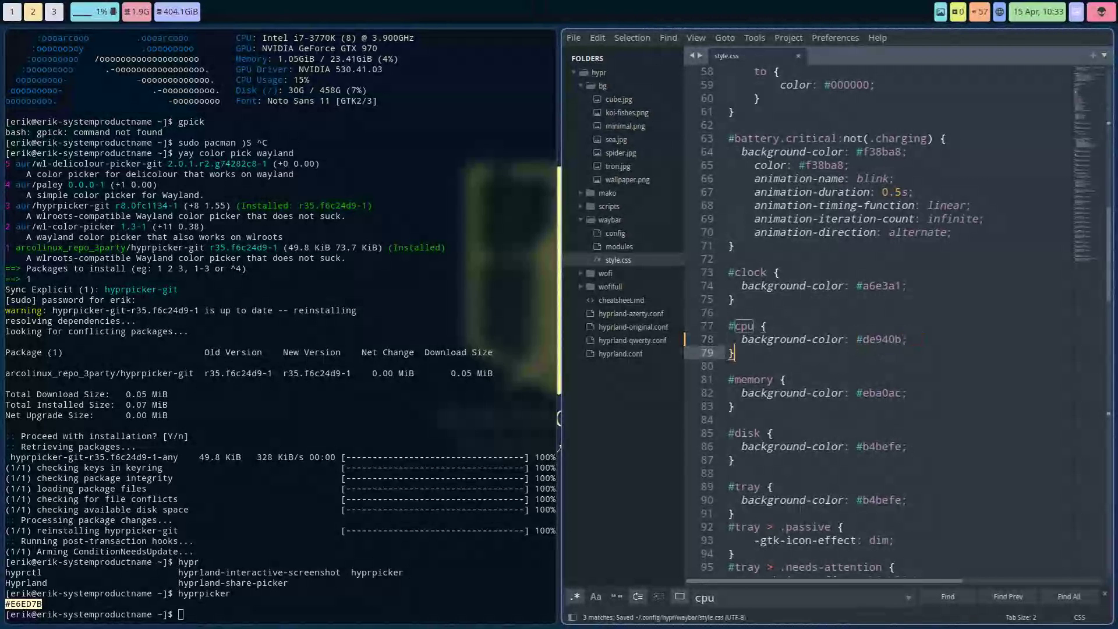
- Stop the running status bar from the terminal with "pkill waybar"
mouse_move(103, 7)
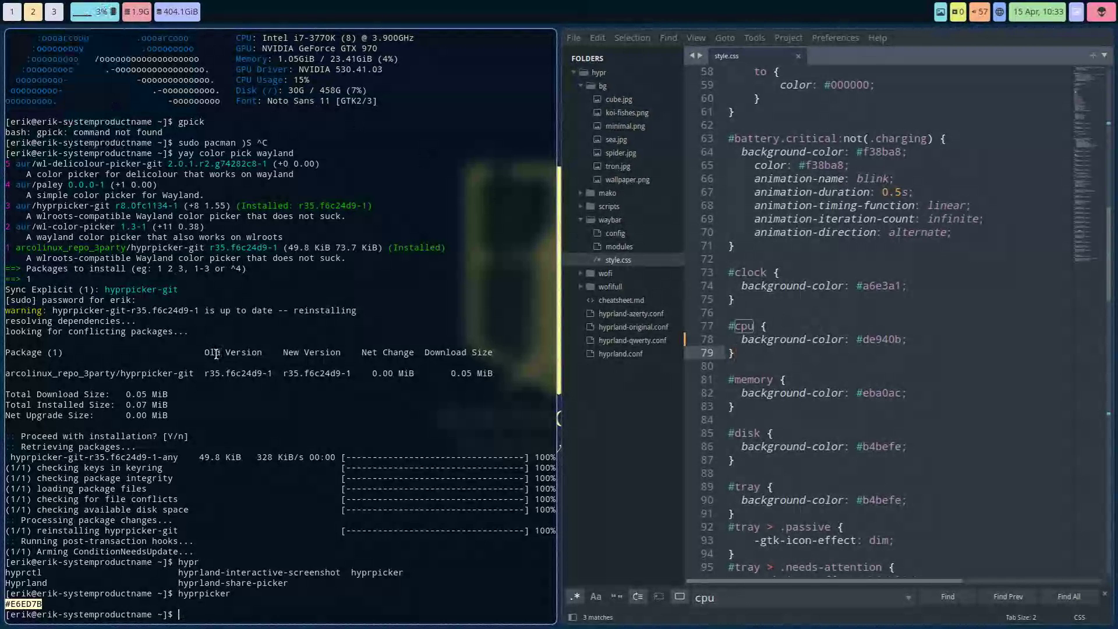
type("pkill waybar")
key("Return")
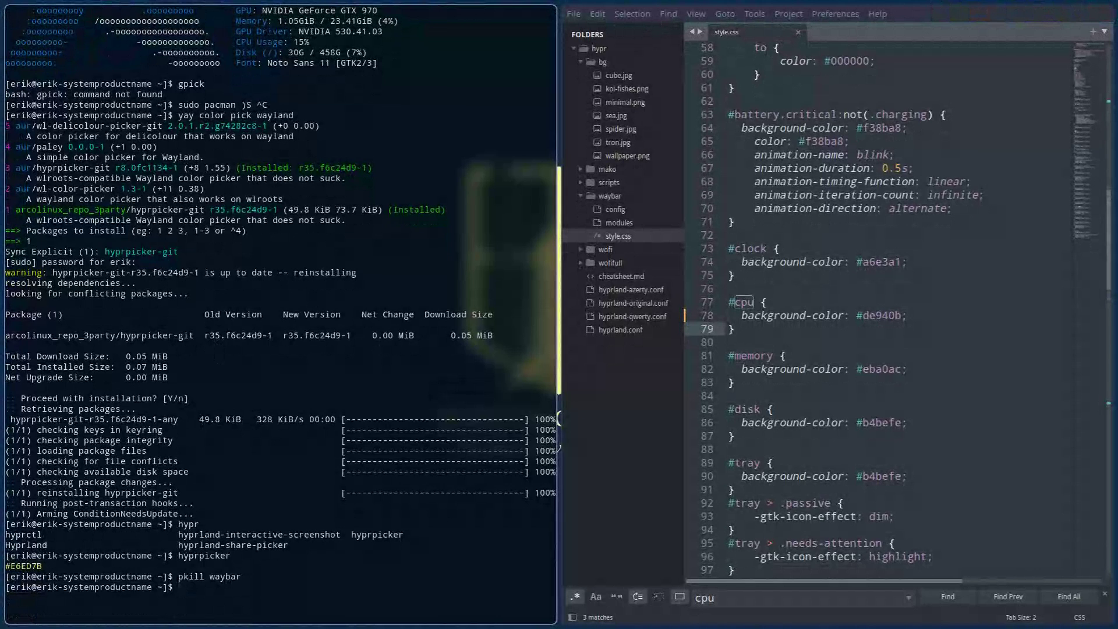
- Change to the .config/hypr/ directory in the terminal and list its contents
type("d .config/hypr/")
key("Return")
type("ls")
key("Return")
- Check the contents of the waybar directory, then go back up to the hypr directory and list it
type("cd ")
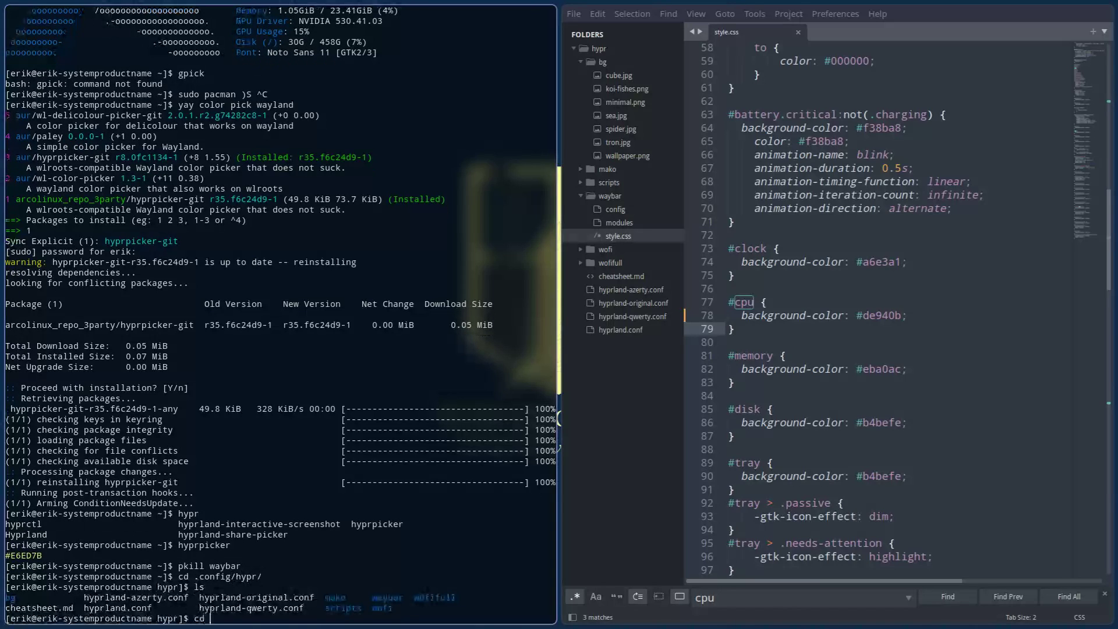
type("waybar/")
key("Return")
type("ls")
key("Return")
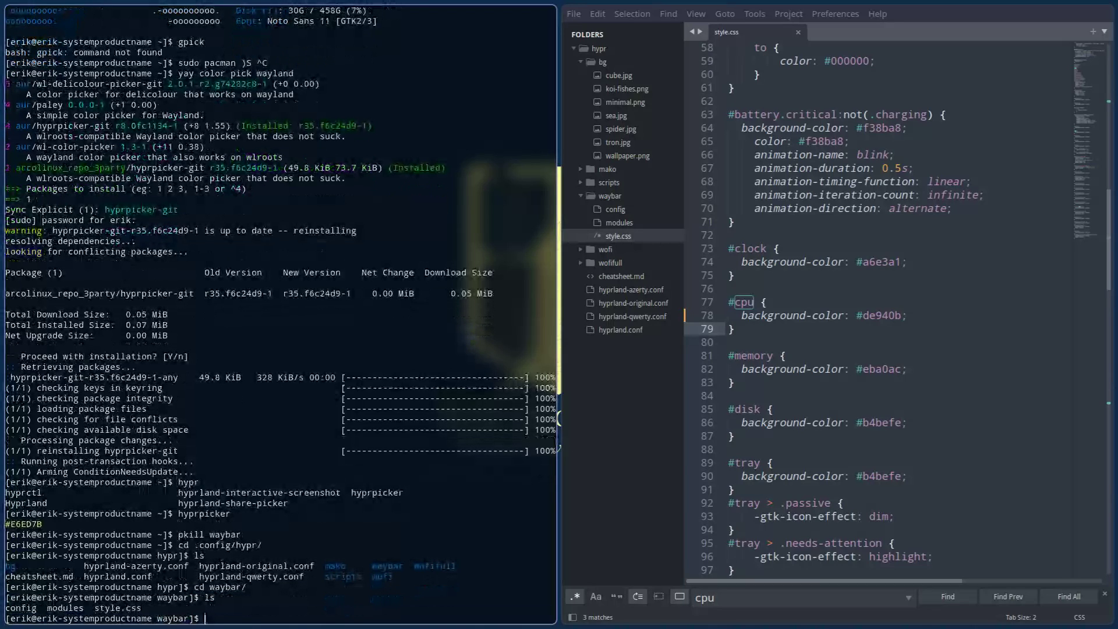
type("cd ..")
key("Return")
type("ls")
key("Return")
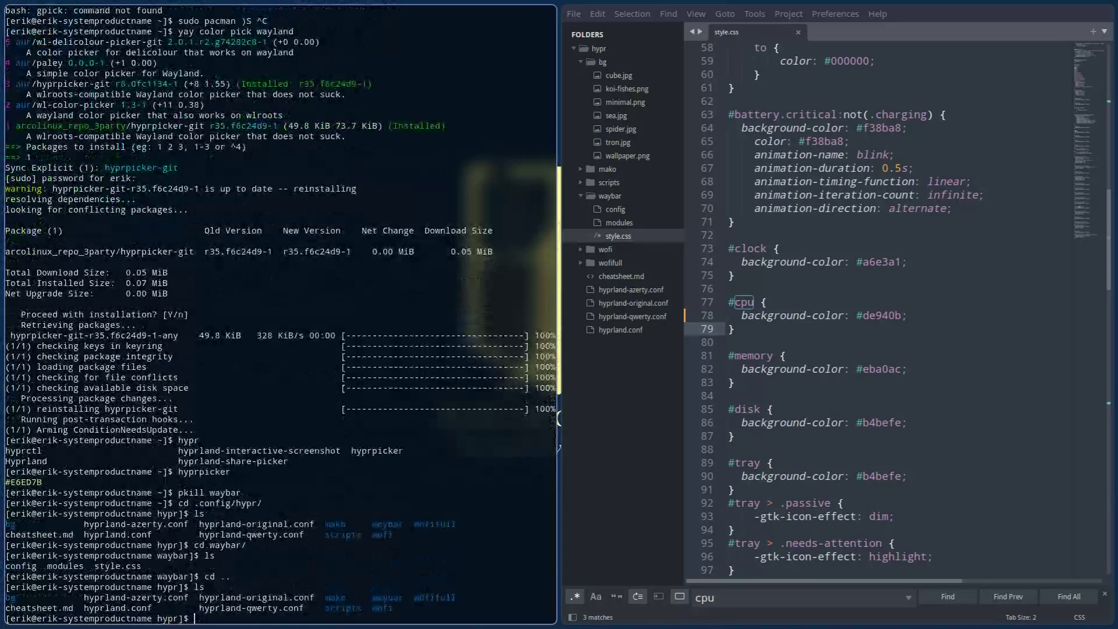
- Enter the scripts directory, list its files, and relaunch the status bar with ./statusbar
type("cd scripts/")
key("Return")
type("ls")
key("Return")
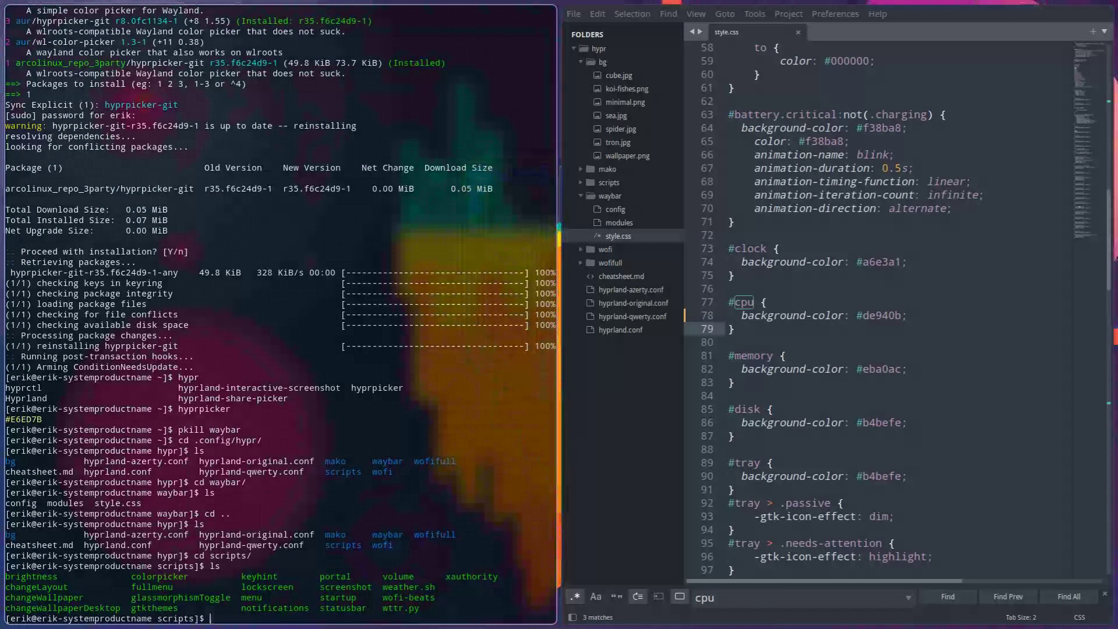
type("scripts]$ ./statusbar")
key("Return")
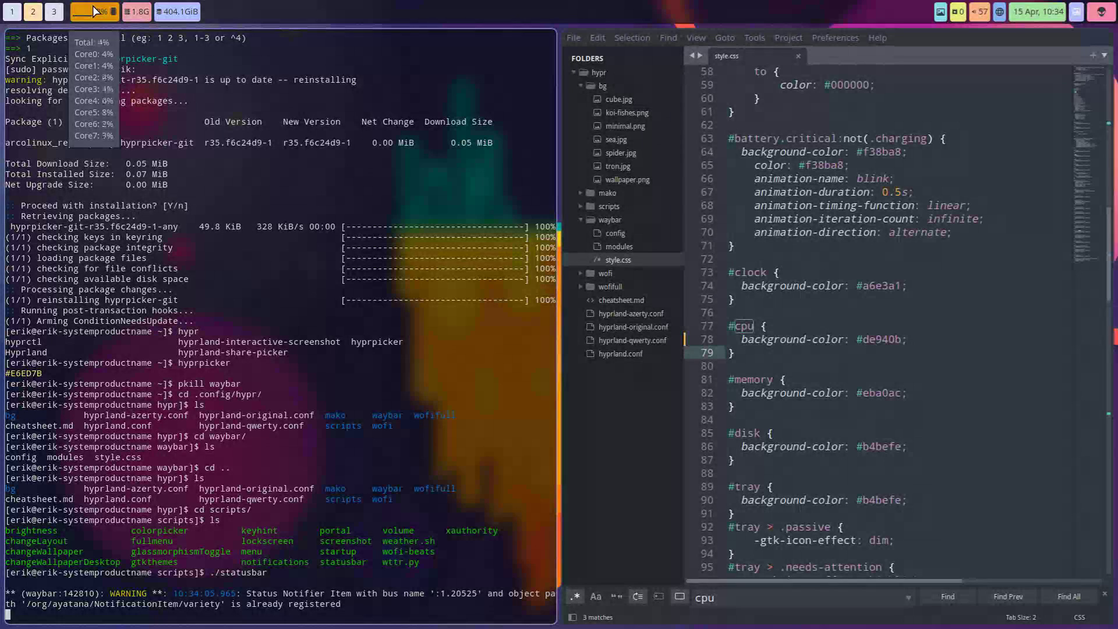
- Return to Google's color picker in Firefox, choose pale green #c2dbaf, and copy the hex digits without the hash
left_click(60, 12)
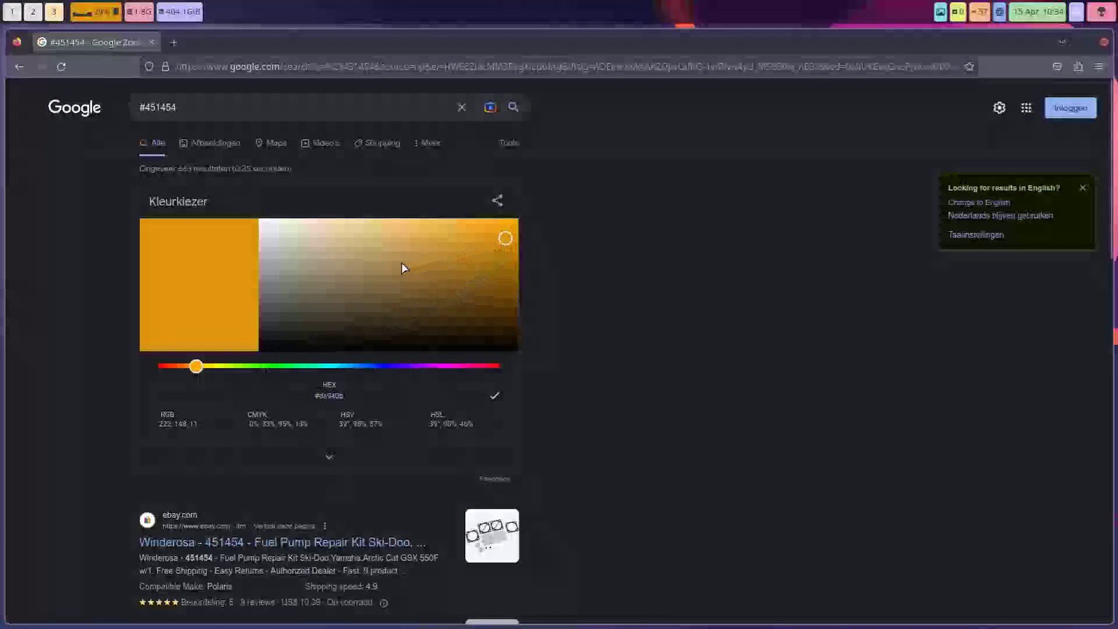
left_click(355, 269)
left_click_drag(330, 260, 313, 240)
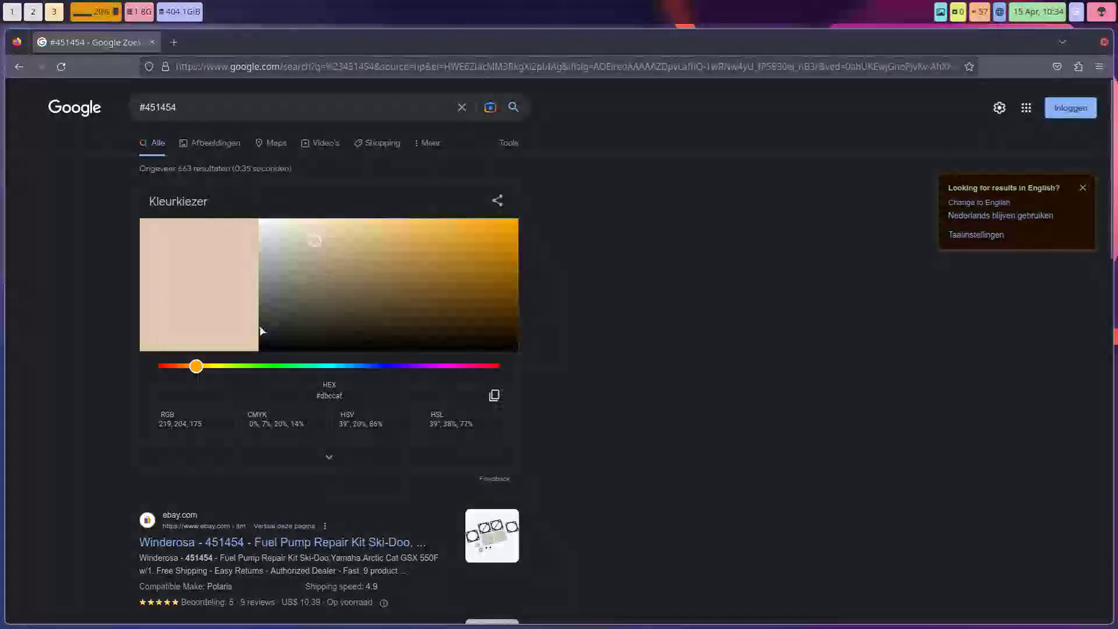
left_click_drag(196, 366, 249, 366)
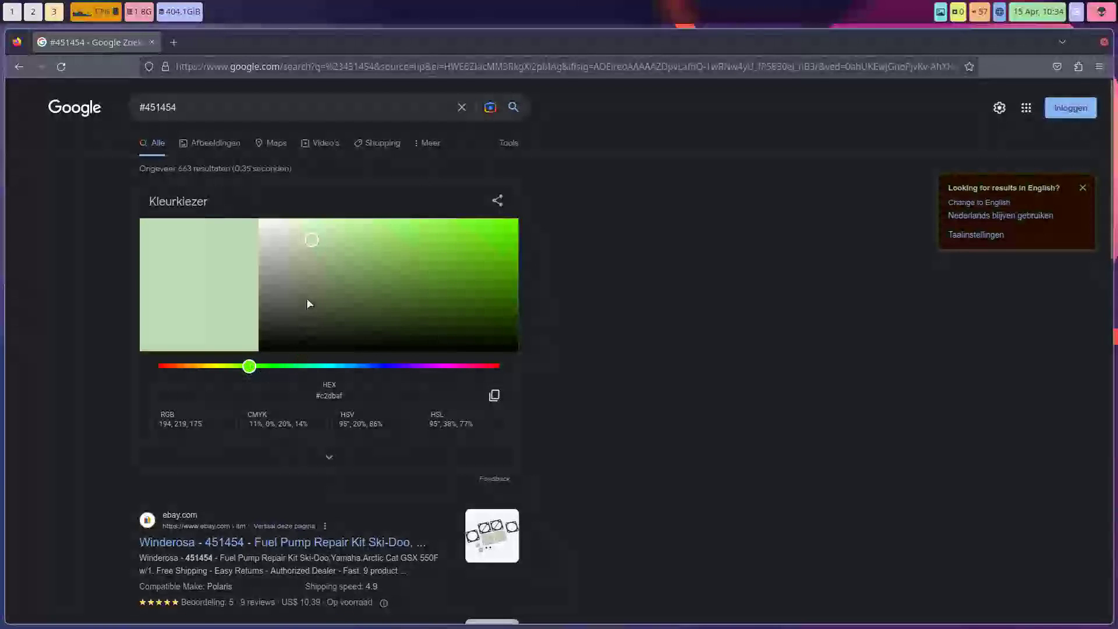
double_click(330, 396)
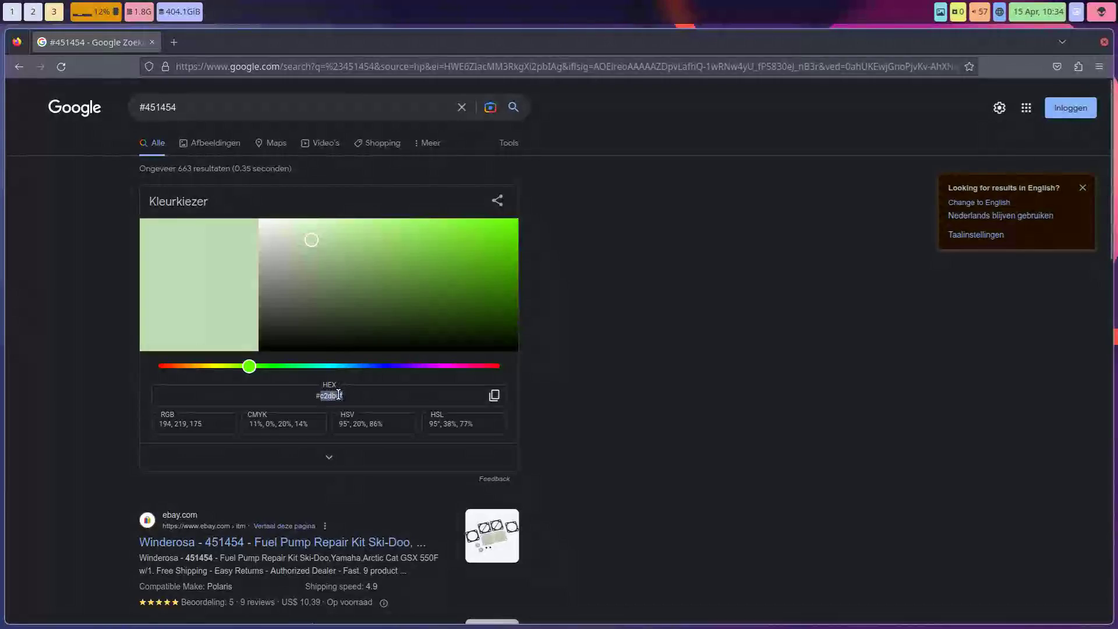
key("ctrl+c")
- Return to style.css on workspace 2, set the #cpu rule's background-color to #c2dbaf, and save the file
left_click(34, 12)
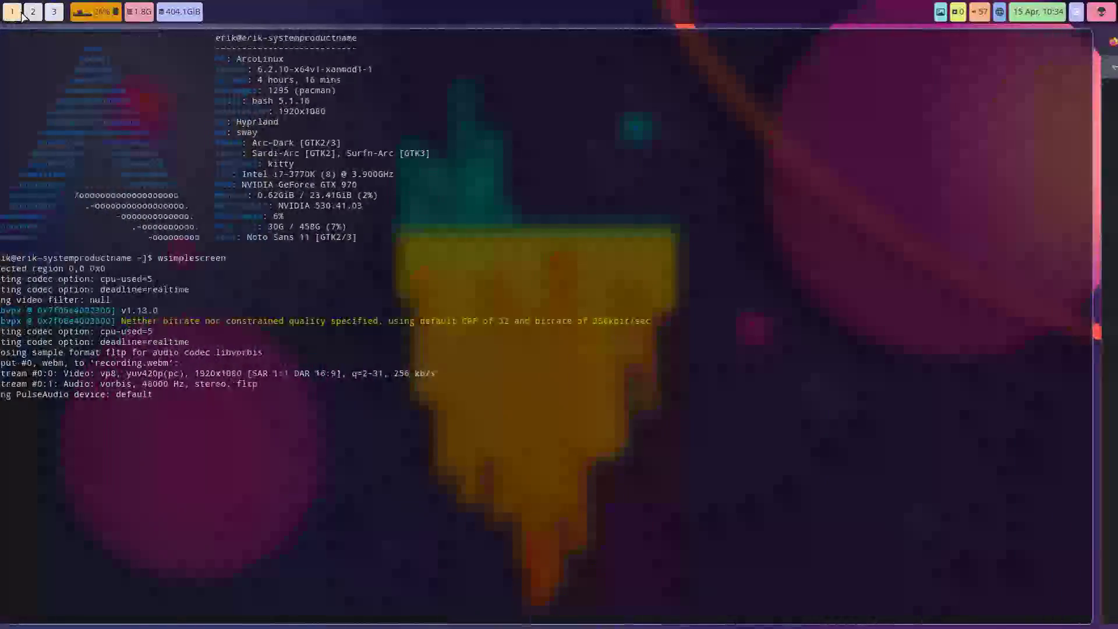
left_click(54, 11)
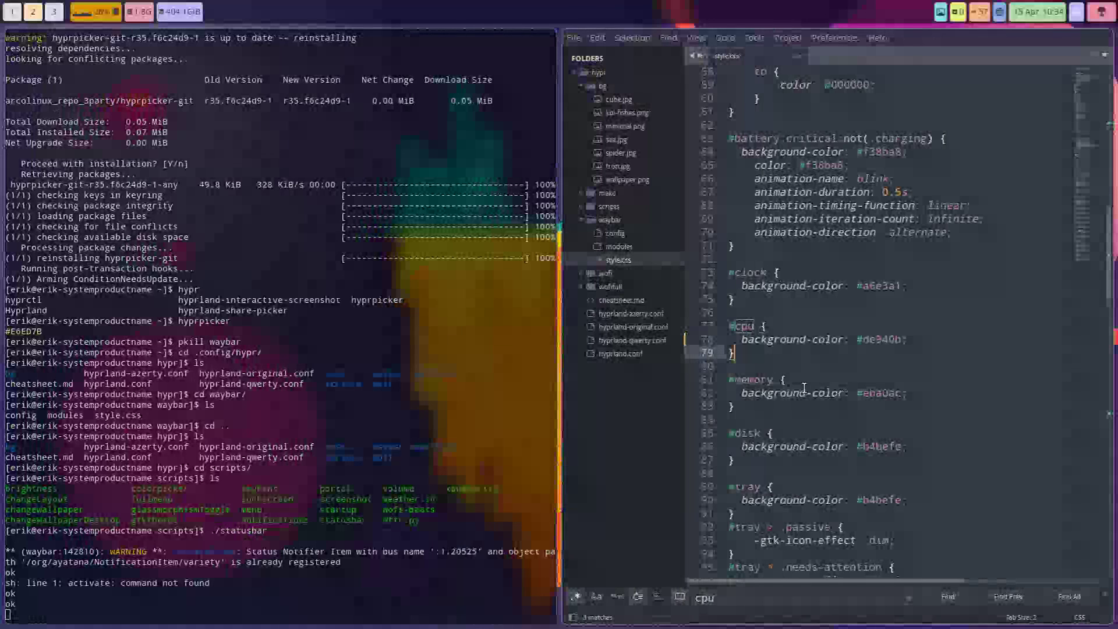
double_click(874, 343)
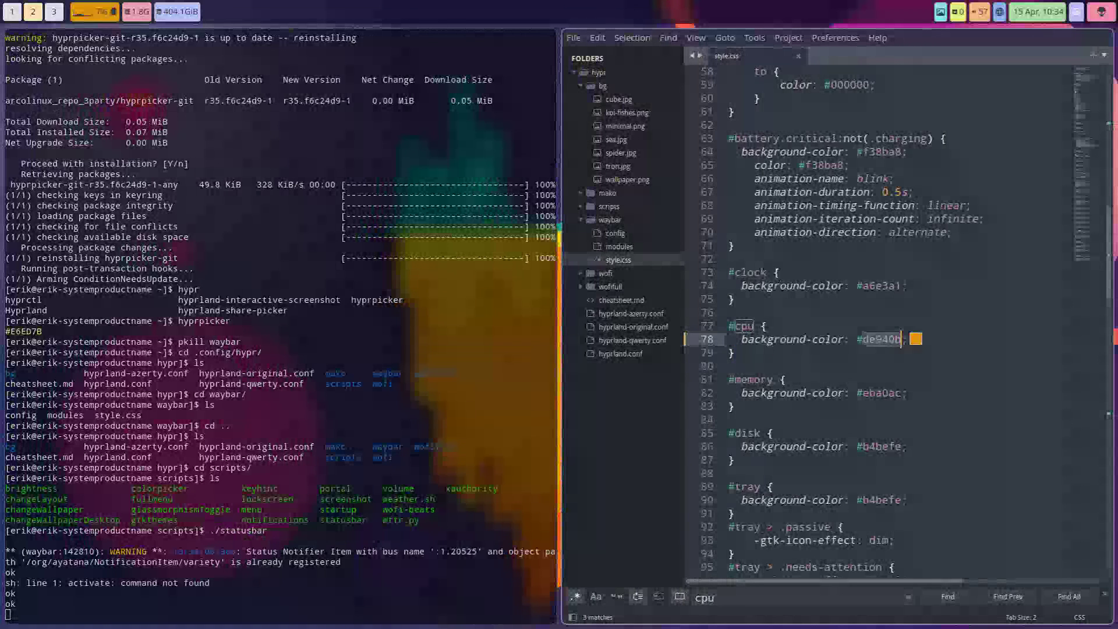
key("ctrl+v")
key("ctrl+s")
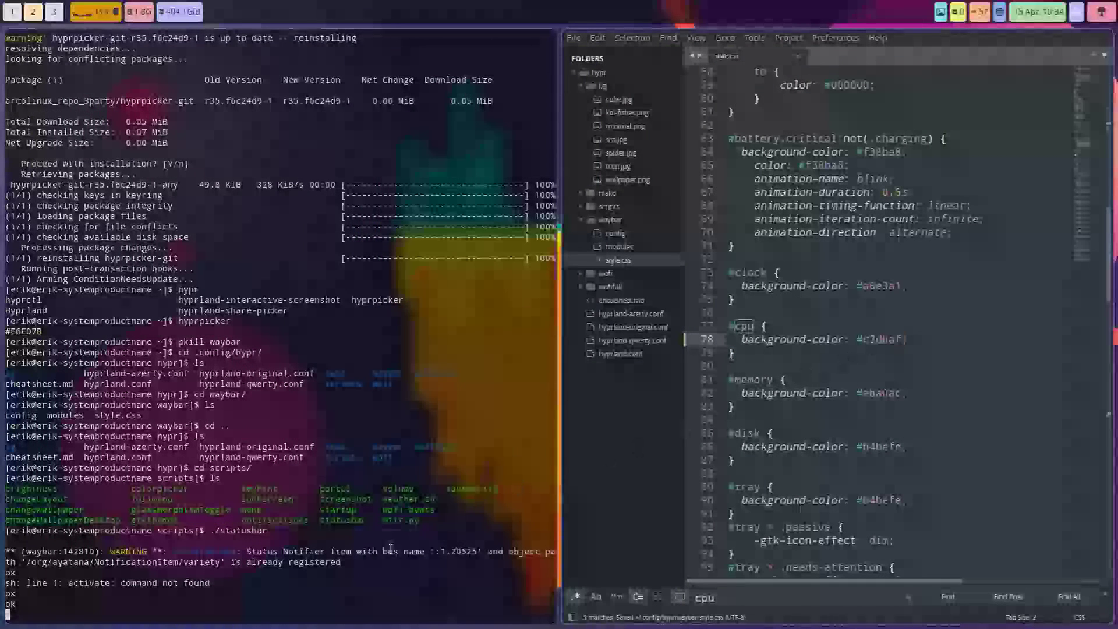
- Stop the running waybar process in the terminal and relaunch it with ./statusbar
key("ctrl+c")
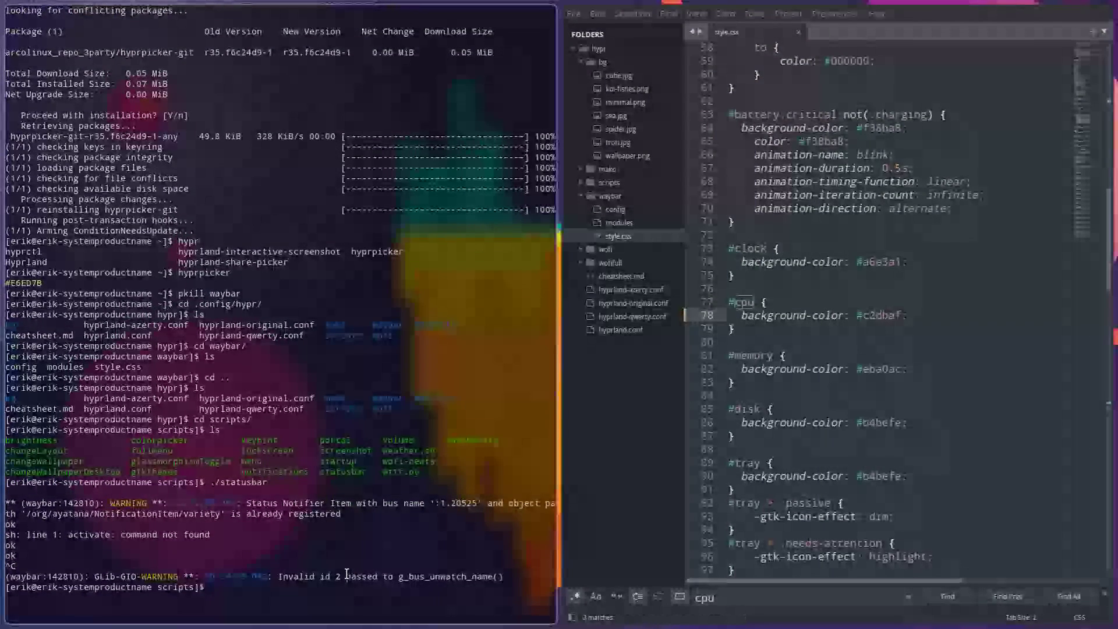
type("cd ..")
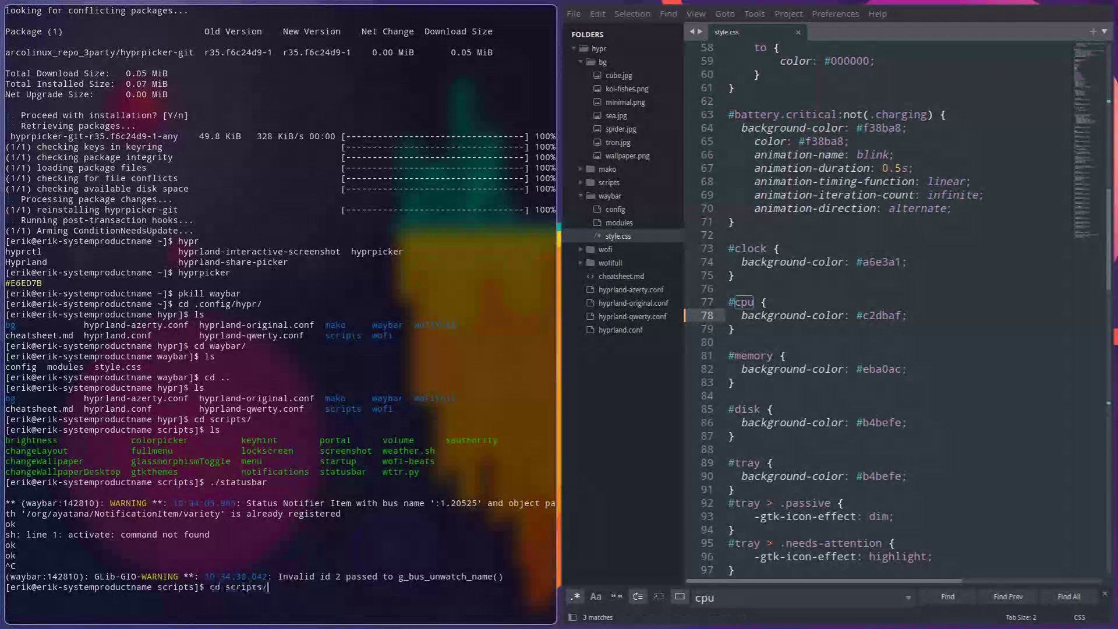
key("BackSpace")
key("BackSpace")
key("BackSpace")
key("BackSpace")
key("BackSpace")
type("pkill waya")
key("BackSpace")
type("bar")
key("BackSpace")
key("BackSpace")
key("BackSpace")
key("BackSpace")
key("BackSpace")
key("BackSpace")
key("BackSpace")
key("BackSpace")
key("BackSpace")
key("BackSpace")
key("BackSpace")
key("BackSpace")
type("ls")
key("Up")
key("Return")
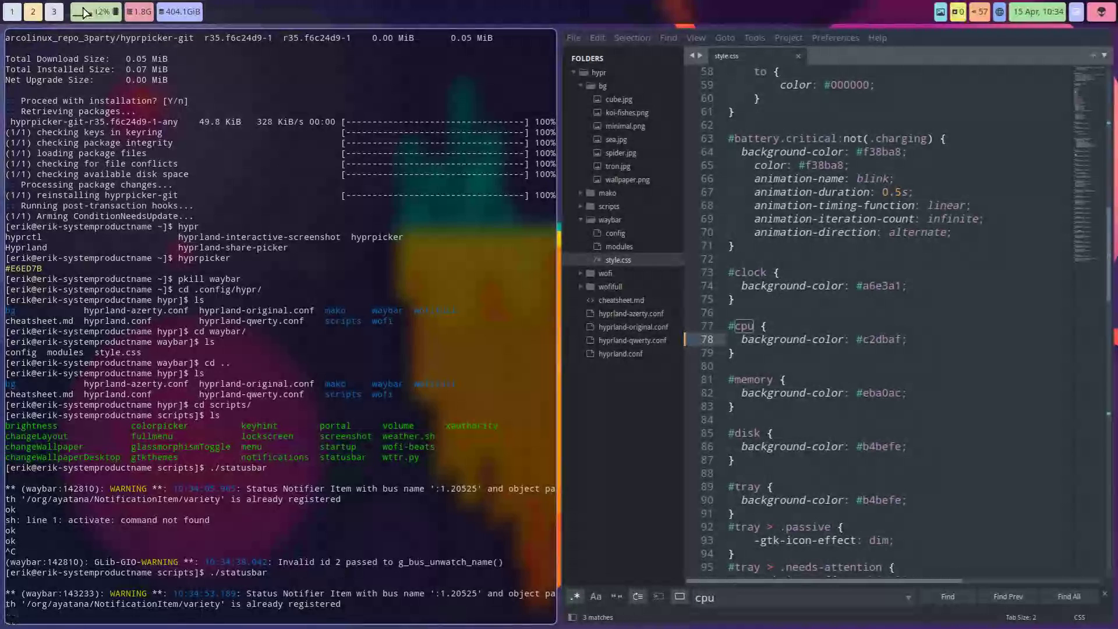
- Return to Google's color picker in Firefox, choose dark grey #474746, and copy the hex code including the hash
mouse_move(1051, 21)
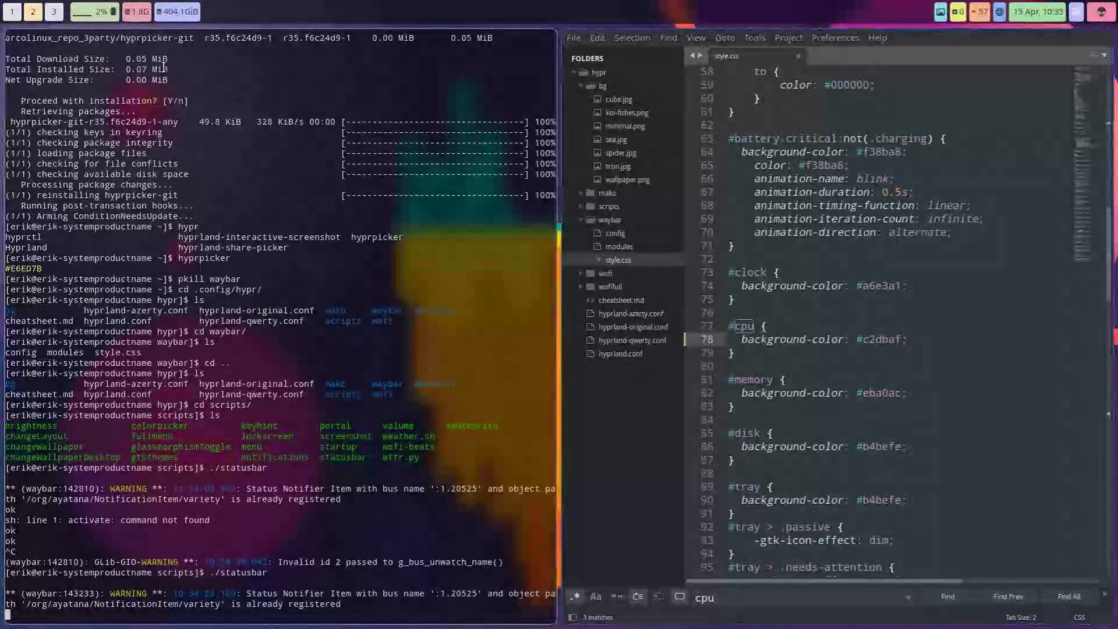
left_click(52, 11)
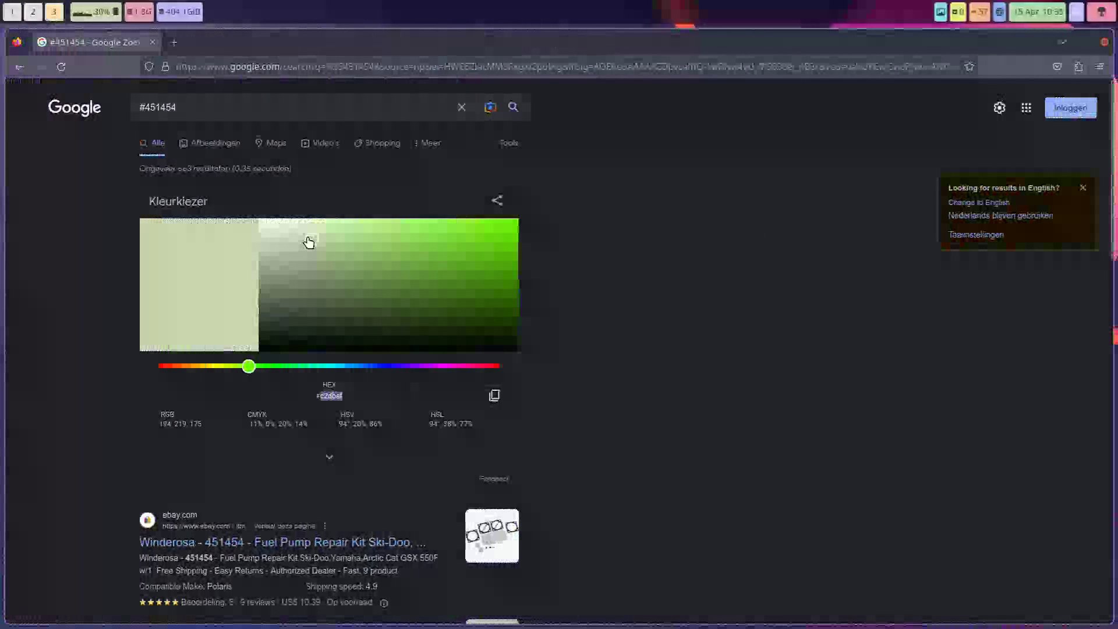
left_click(277, 315)
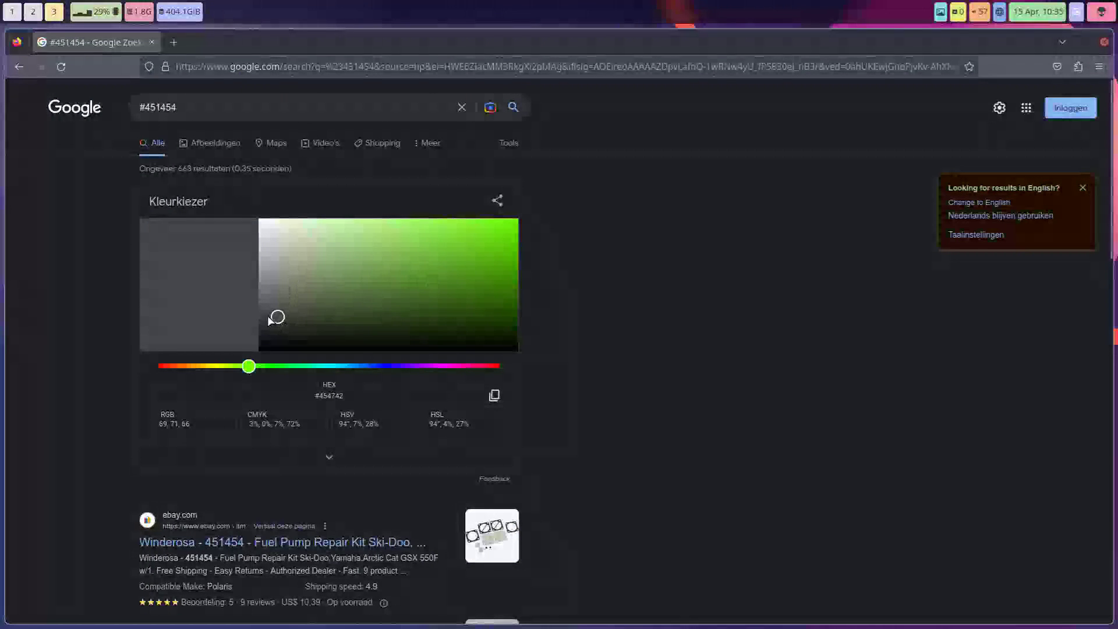
left_click_drag(269, 319, 265, 317)
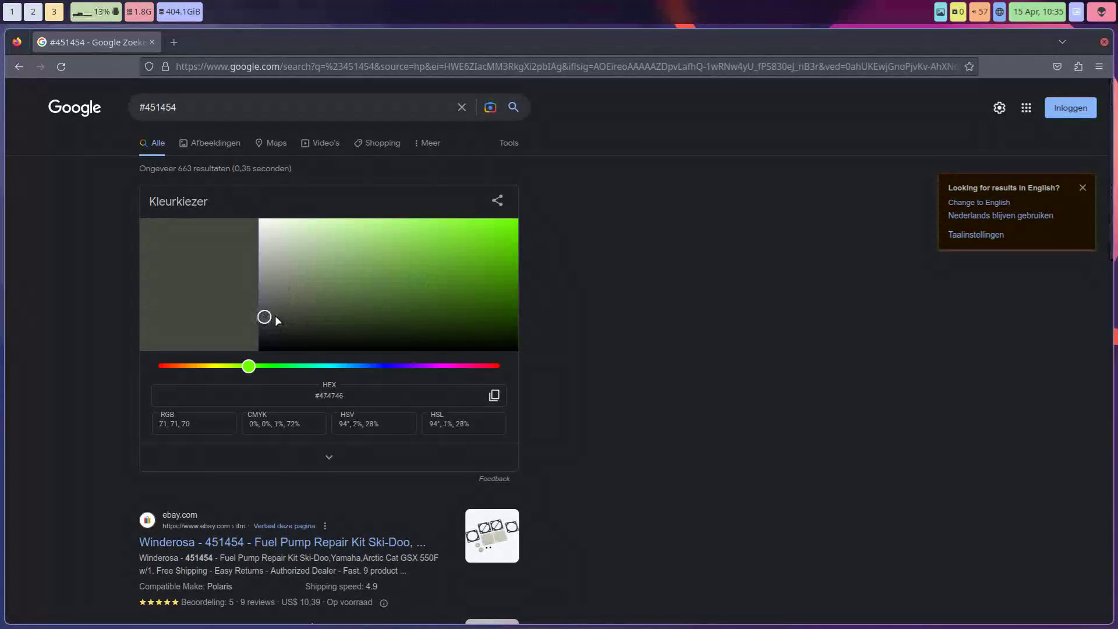
left_click(494, 395)
key("ctrl+c")
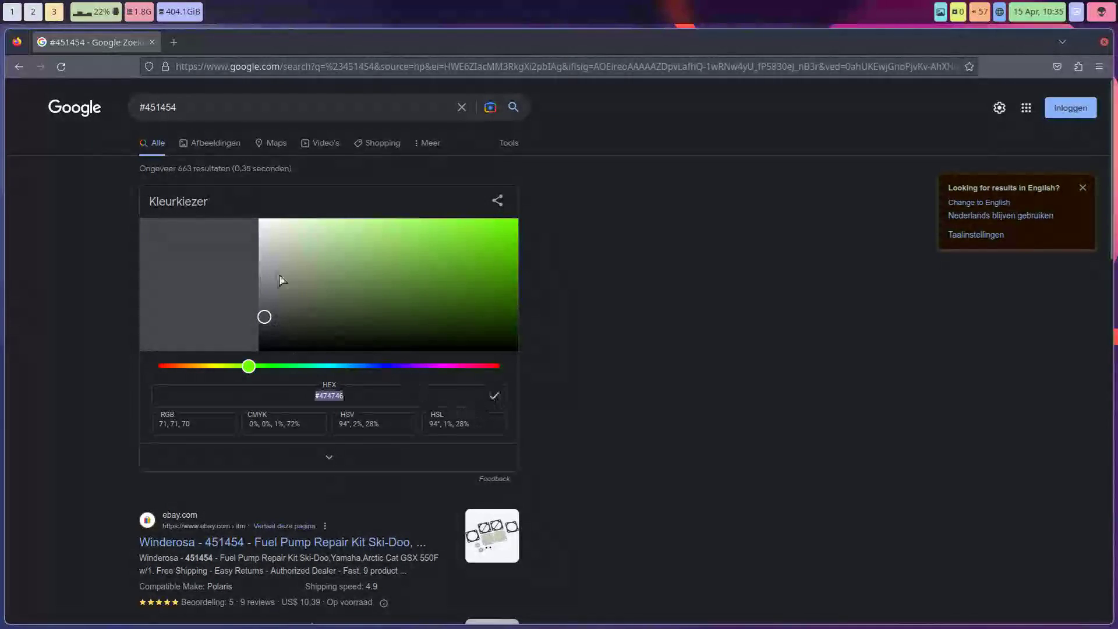
- Return to style.css on workspace 2, set the #cpu rule's background-color to #474746 with a single hash, and save the file
left_click(55, 11)
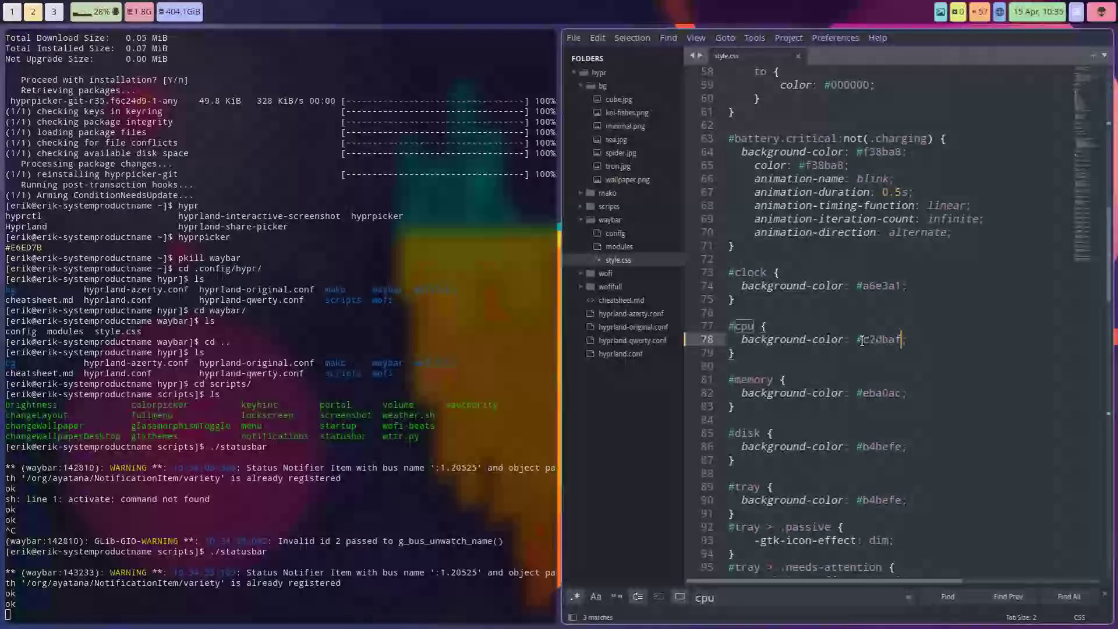
double_click(899, 340)
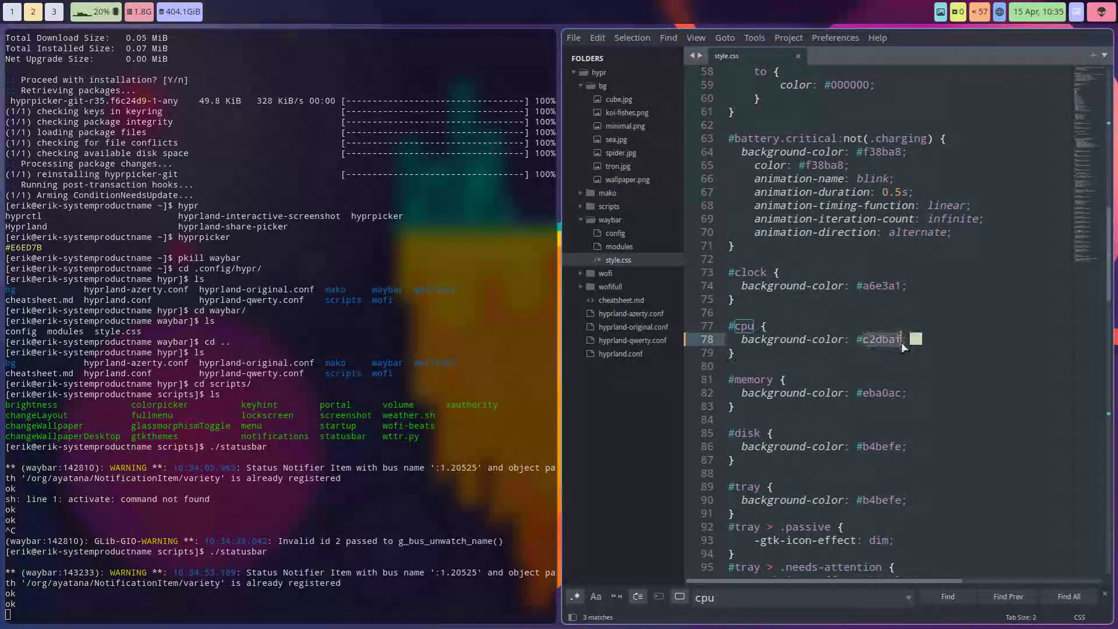
key("ctrl+v")
left_click(861, 343)
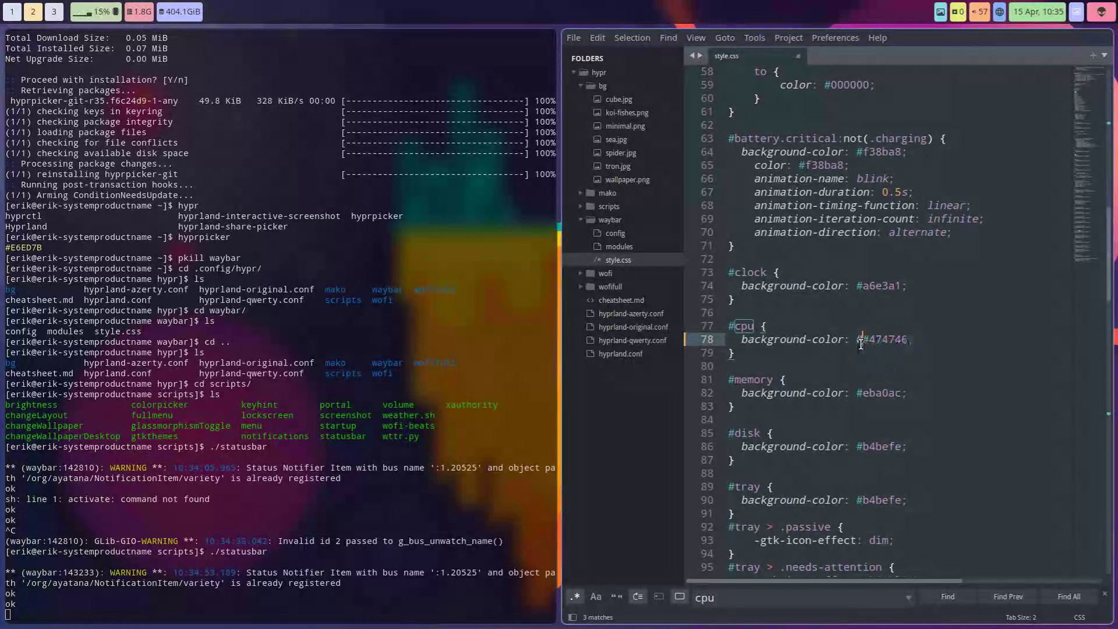
key("BackSpace")
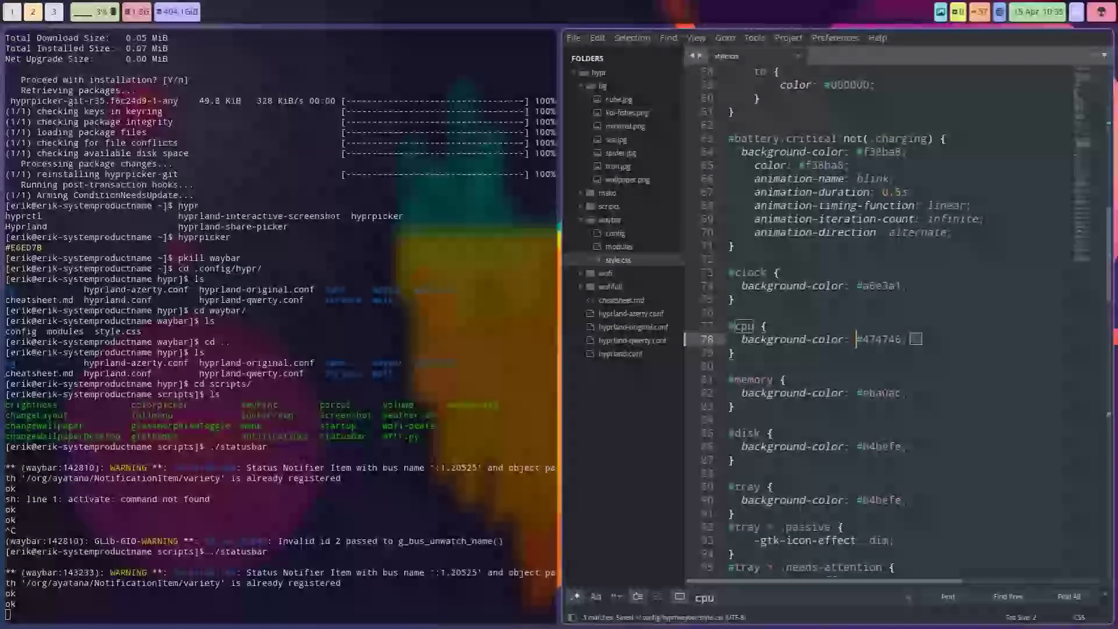
key("ctrl+s")
- Set the background-color of the #memory, #disk and #tray rules to #474746
left_click_drag(855, 394, 903, 399)
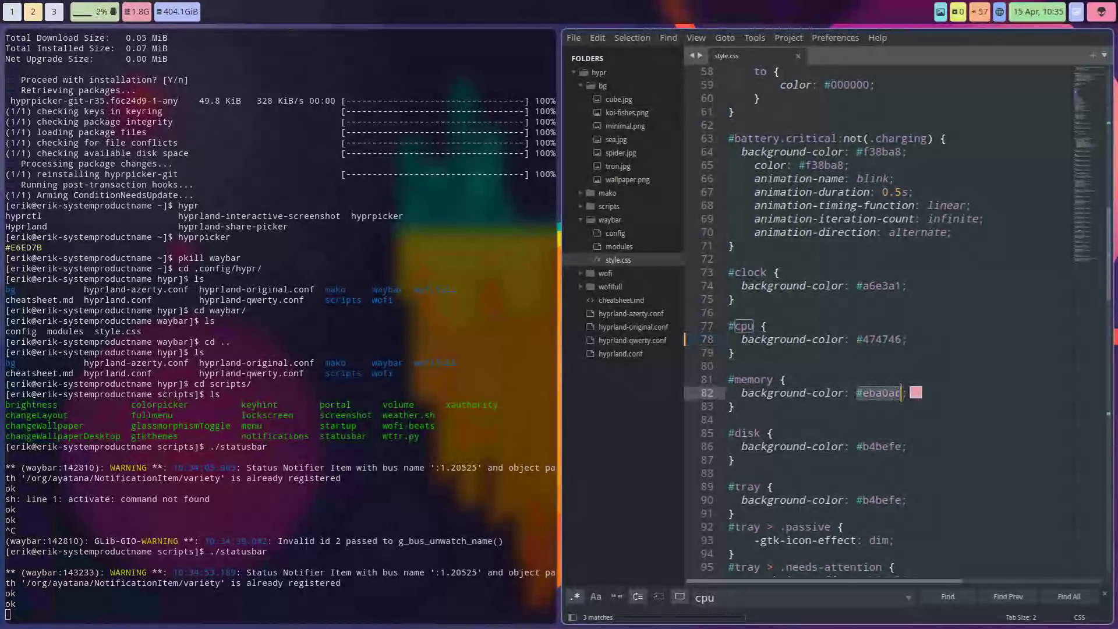
key("ctrl+v")
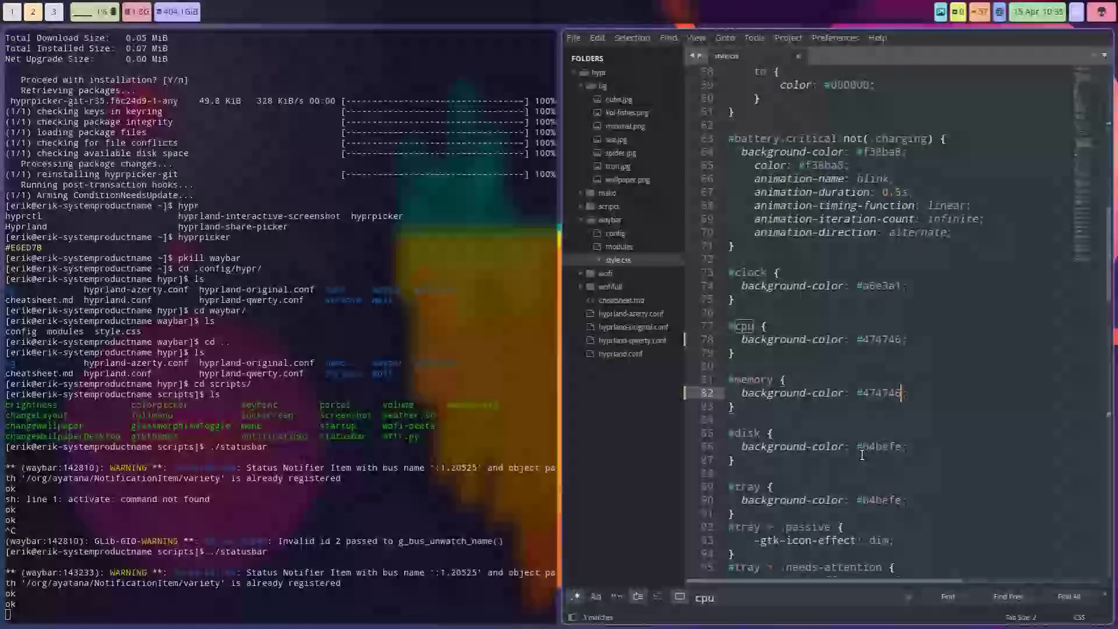
left_click_drag(855, 447, 903, 448)
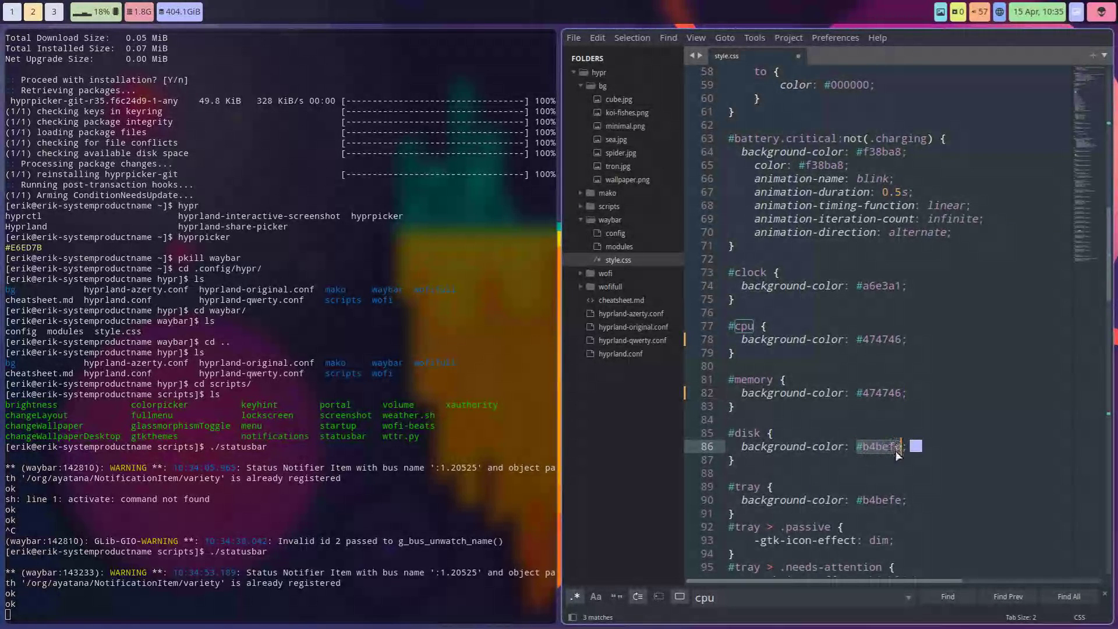
key("ctrl+v")
left_click(864, 501)
left_click_drag(863, 500, 902, 500)
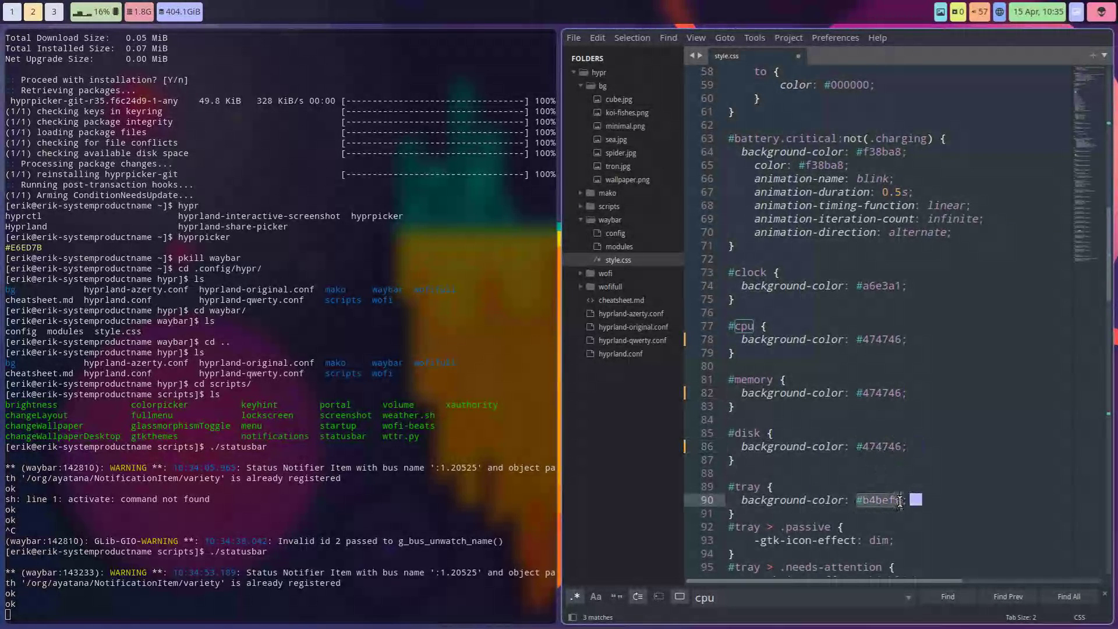
key("ctrl+v")
- Set the background-color of the #workspaces button and #custom-power rules to #474746
scroll(891, 512, "down", 1)
scroll(891, 512, "down", 5)
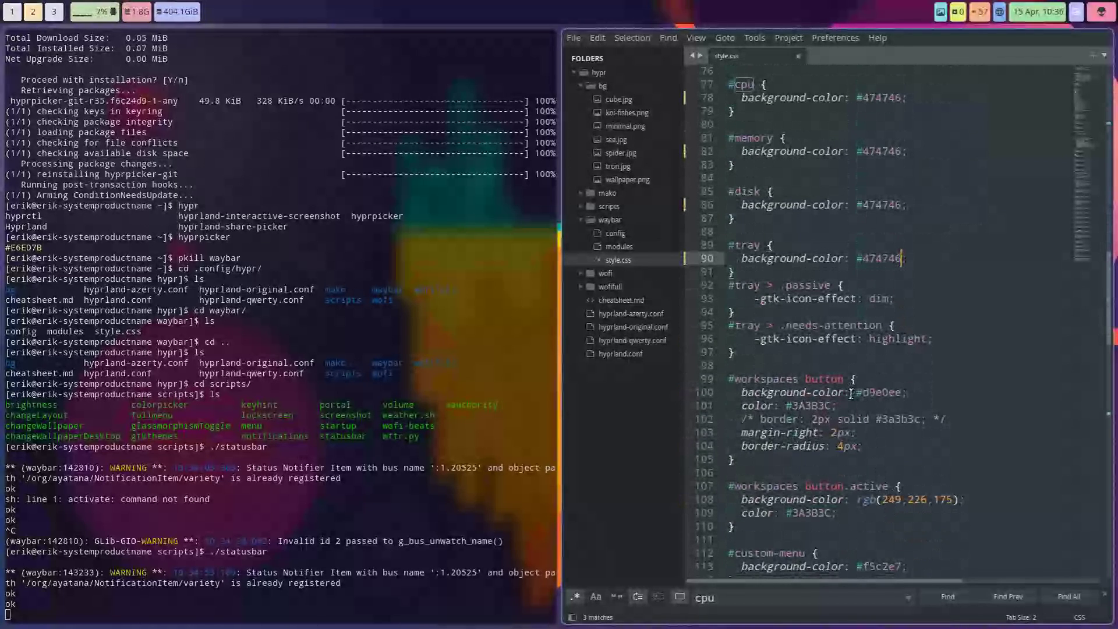
left_click_drag(857, 392, 902, 392)
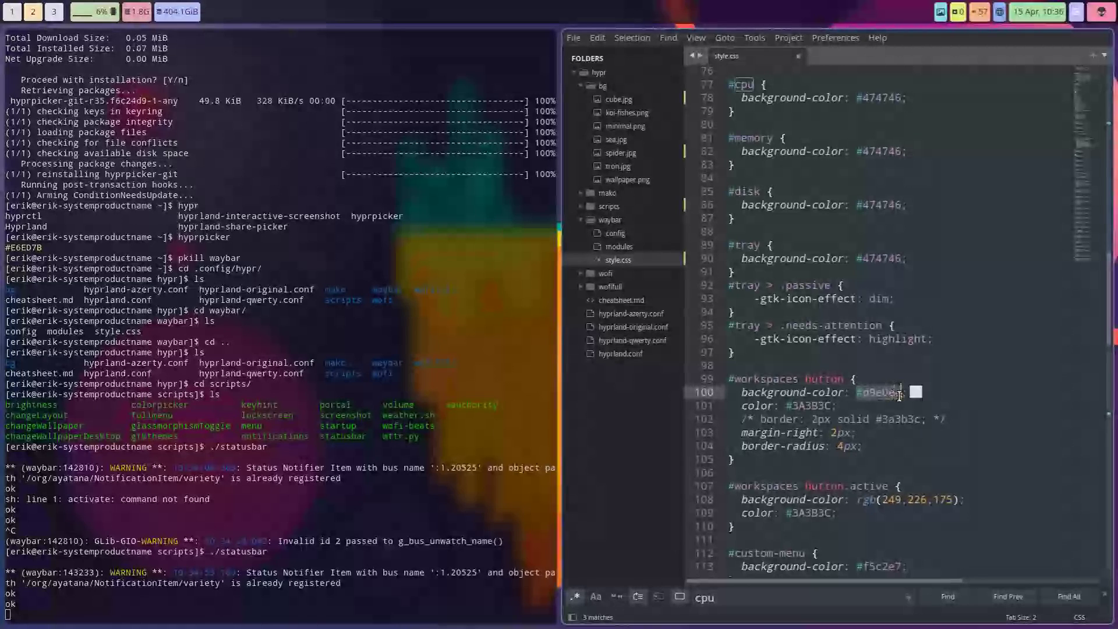
key("ctrl+v")
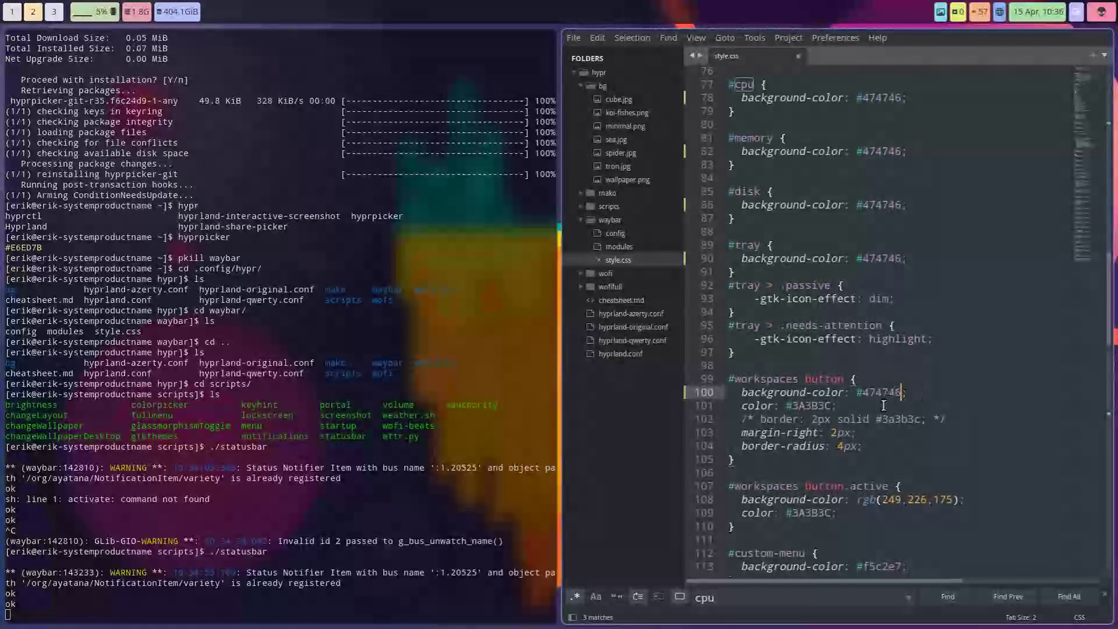
scroll(883, 405, "down", 4)
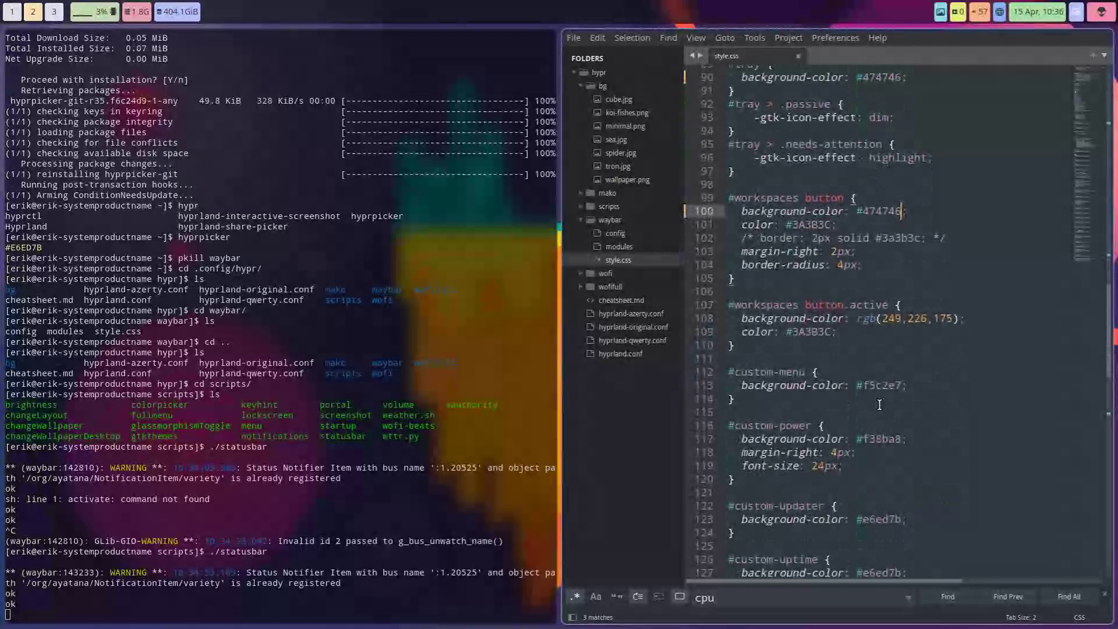
left_click_drag(856, 439, 883, 437)
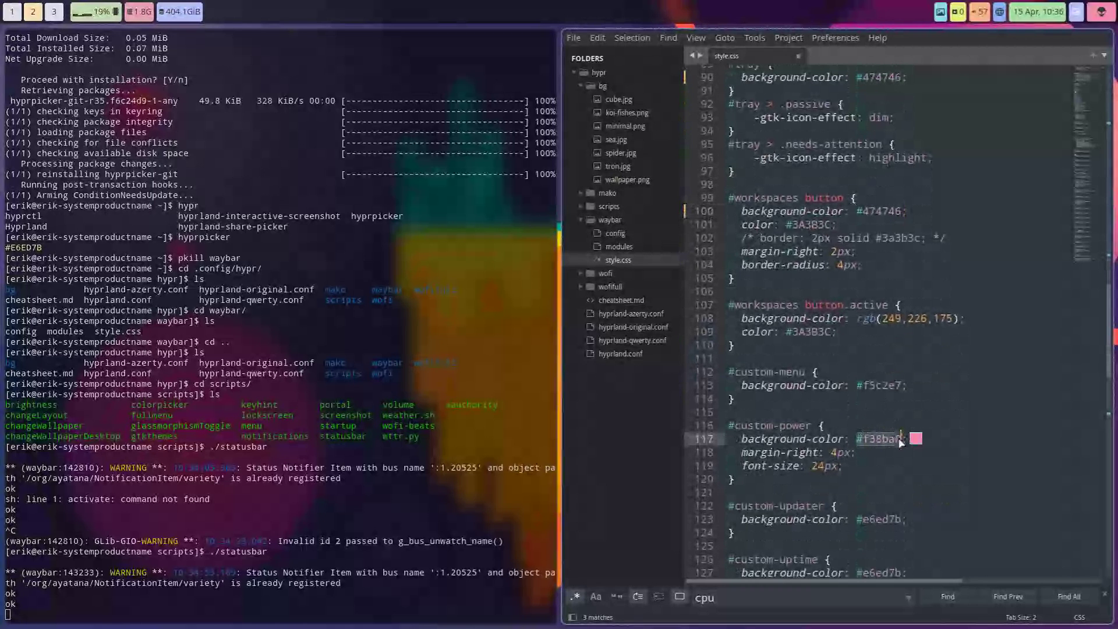
key("ctrl+v")
- Set the background-color of the #custom-uptime and #custom-cycle_wall rules to #474746 and save style.css
scroll(901, 438, "down", 3)
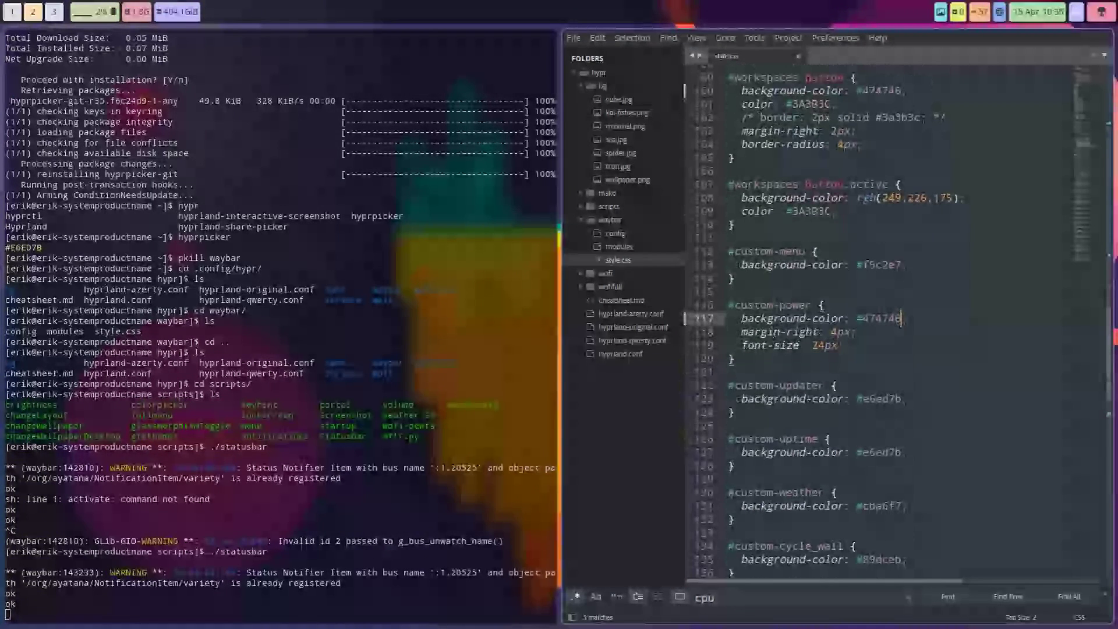
scroll(901, 435, "down", 2)
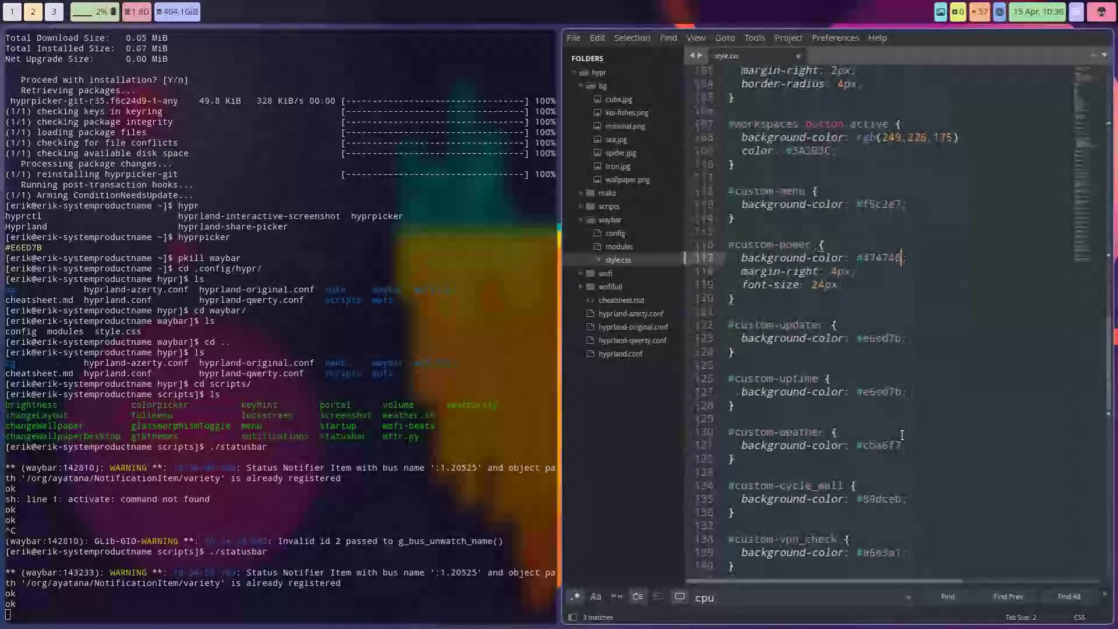
double_click(873, 394)
type("474746")
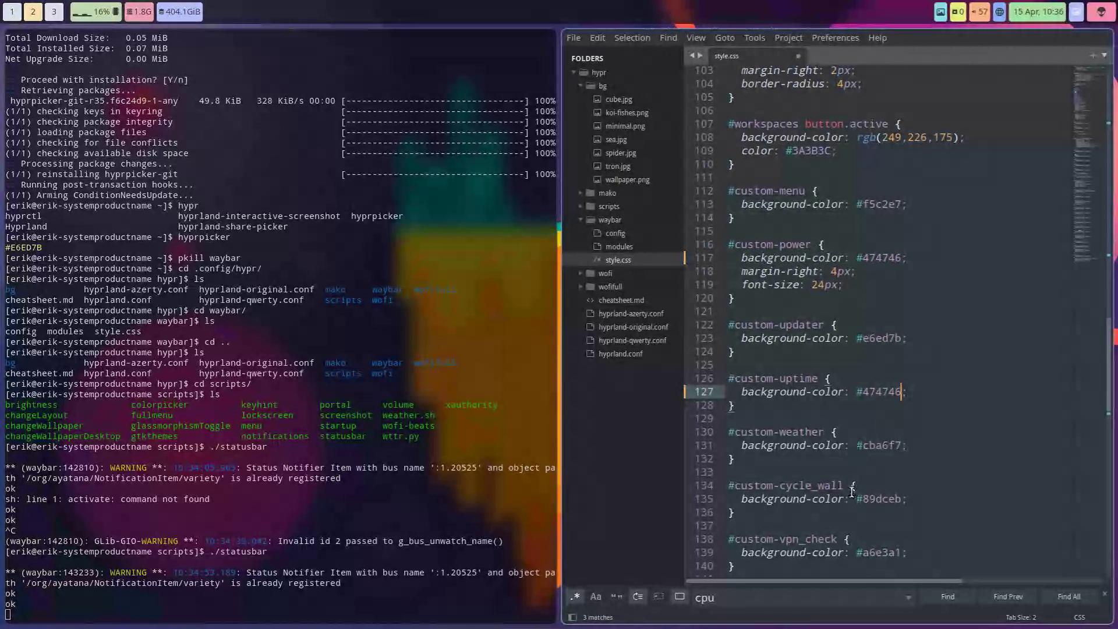
double_click(873, 498)
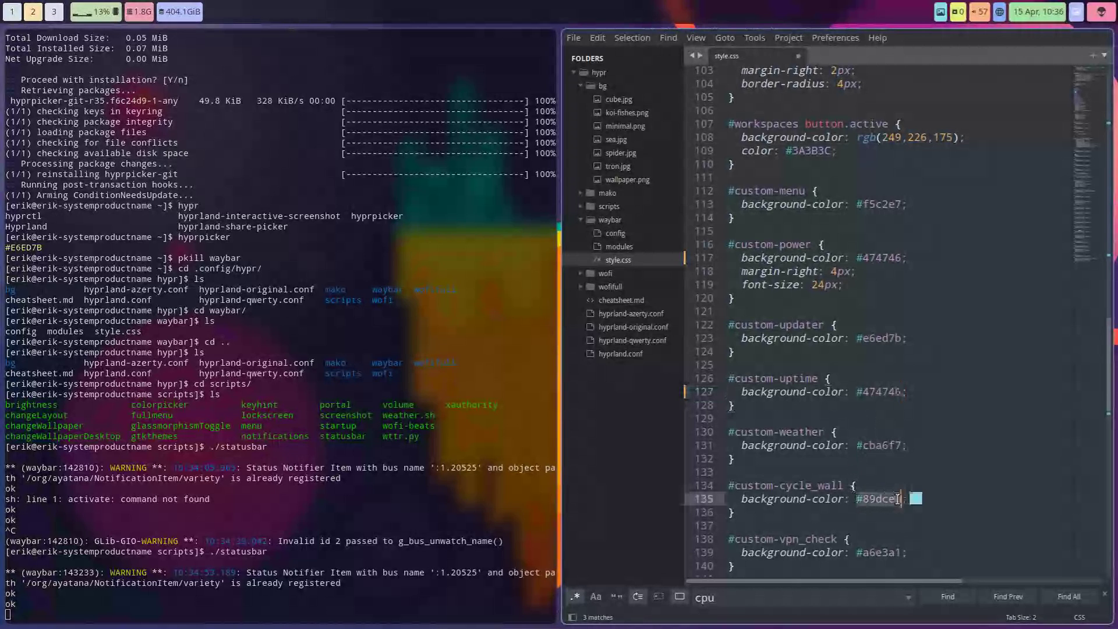
type("474746")
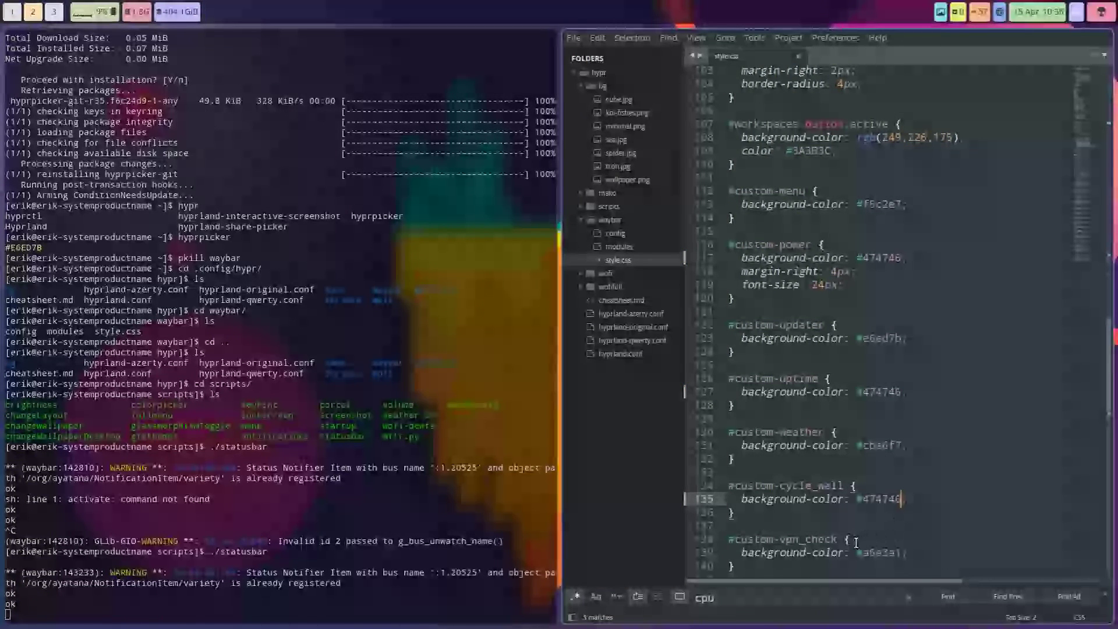
key("ctrl+s")
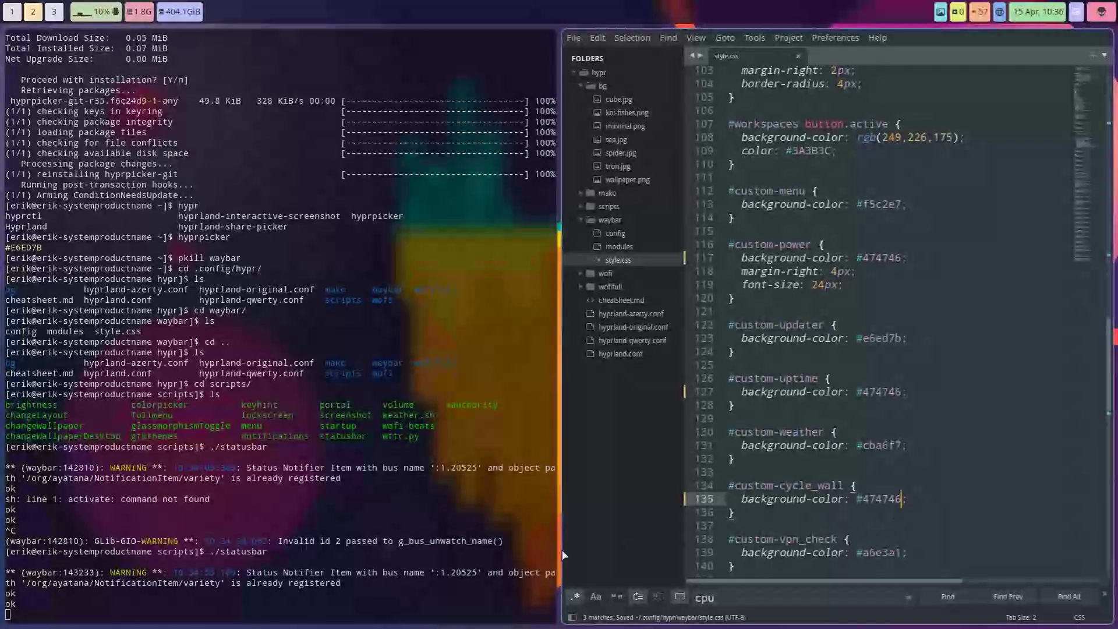
- Interrupt the status bar in the terminal and start ./statusbar again to load the saved grey backgrounds
key("ctrl+c")
key("Up")
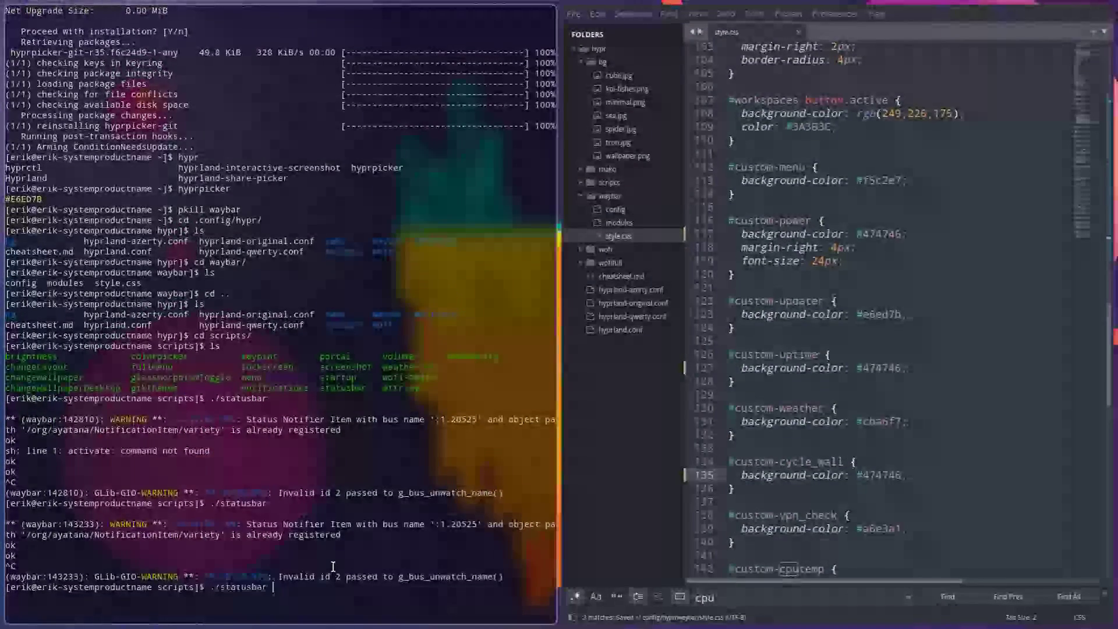
key("Return")
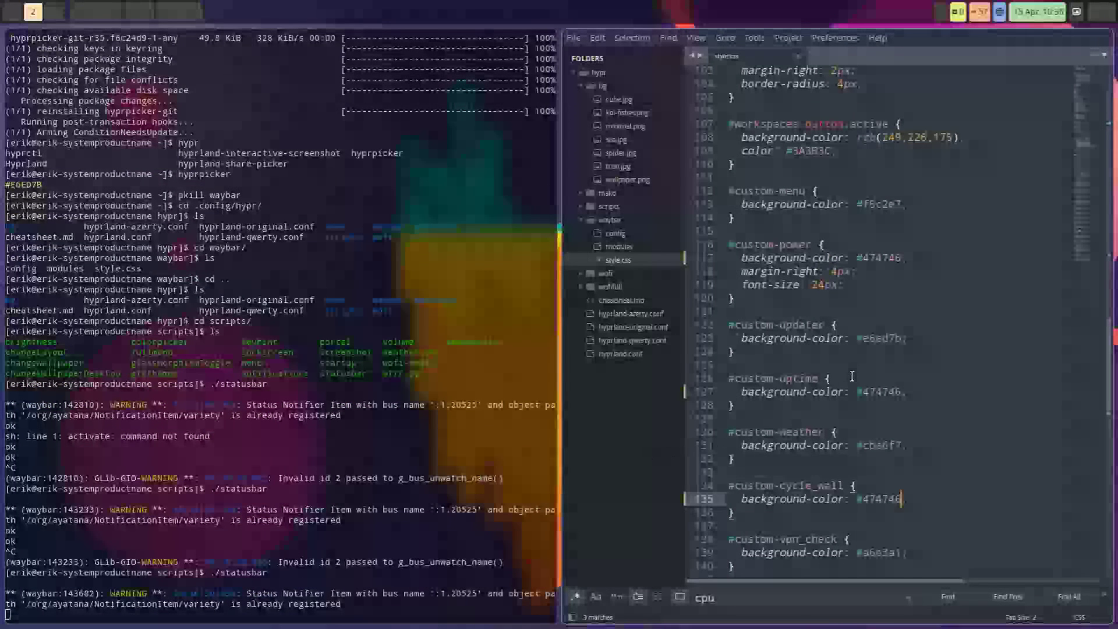
- Copy the color declaration from the shared module rule ending in #network and paste it below font-size in the * rule
key("Return")
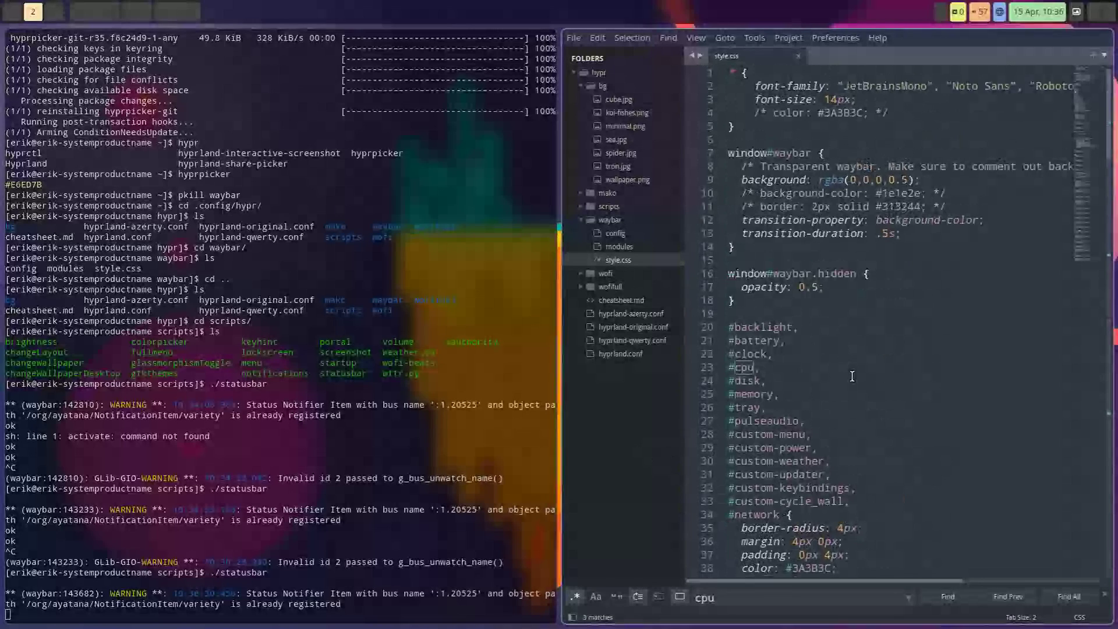
left_click(859, 100)
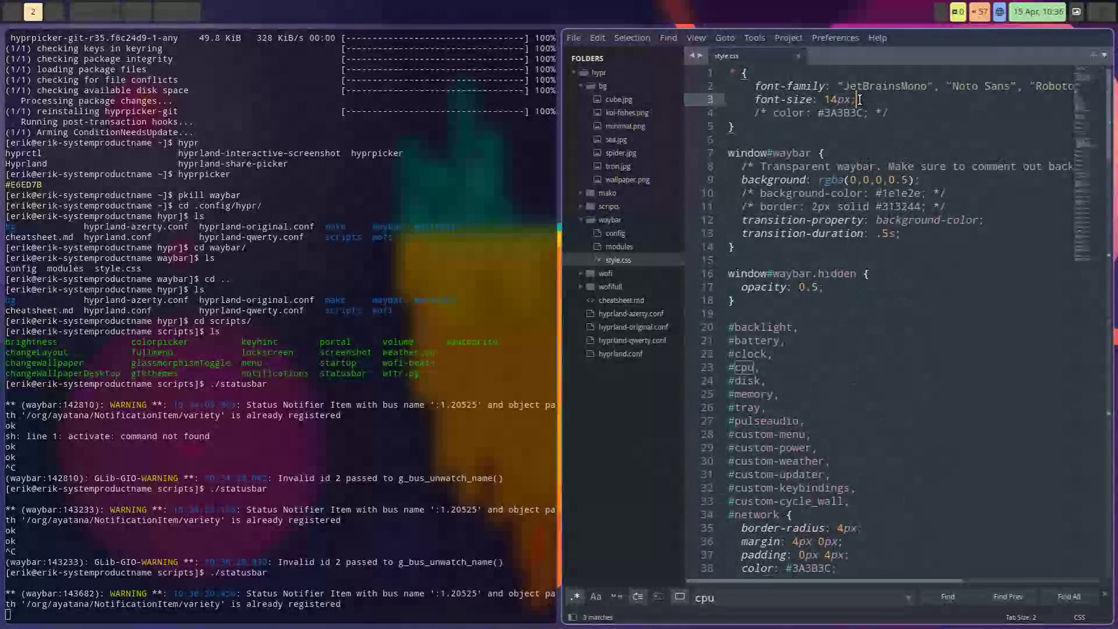
scroll(889, 313, "down", 5)
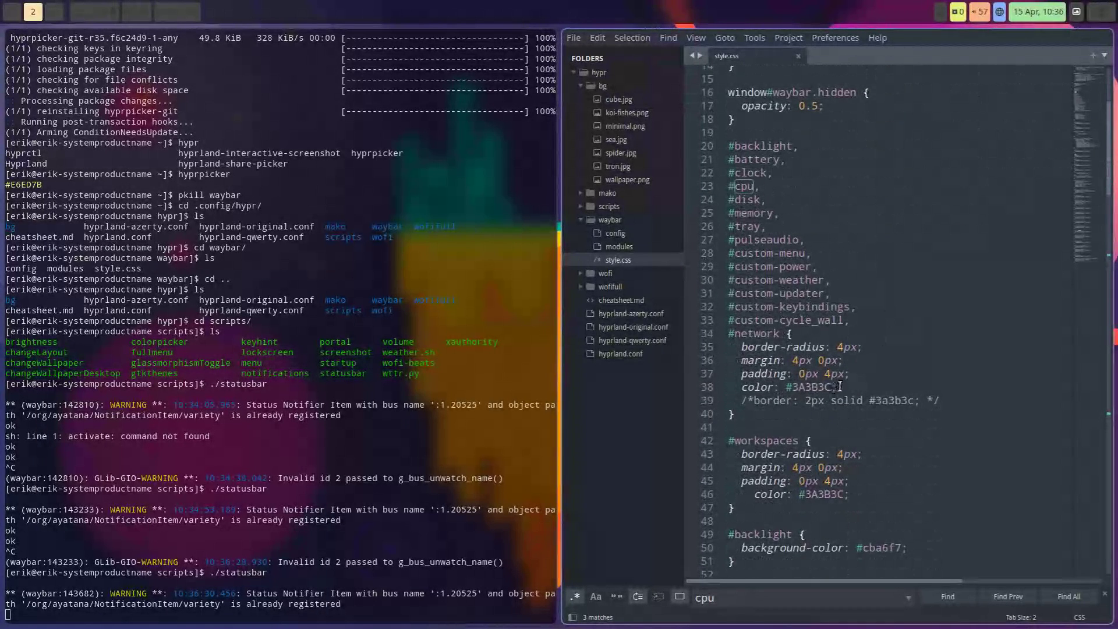
left_click_drag(838, 386, 743, 392)
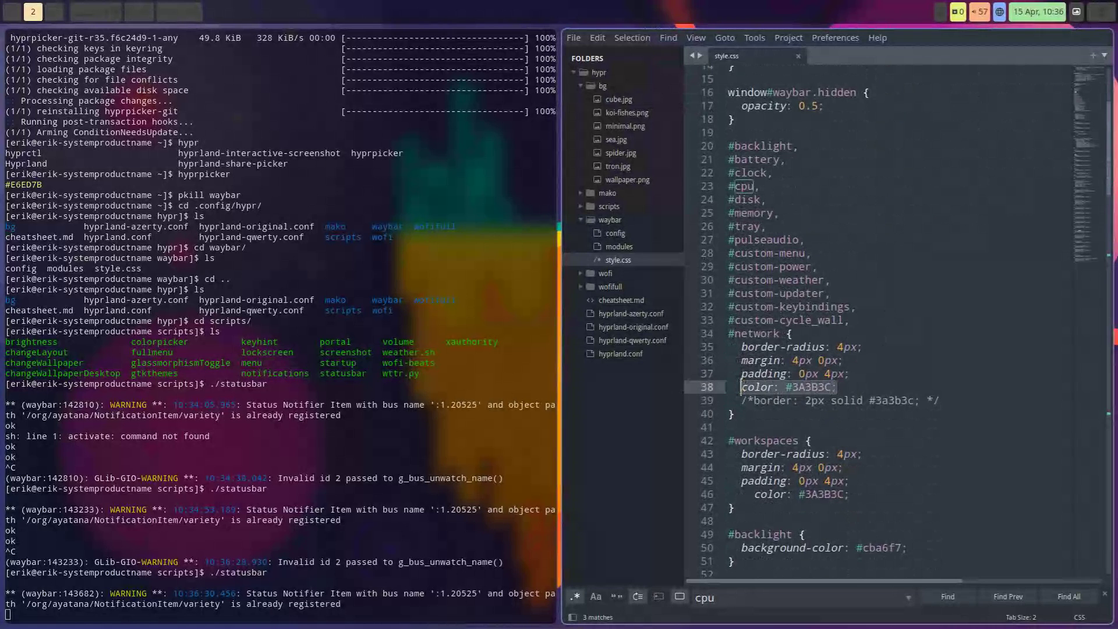
key("ctrl+c")
scroll(916, 232, "up", 5)
left_click(903, 101)
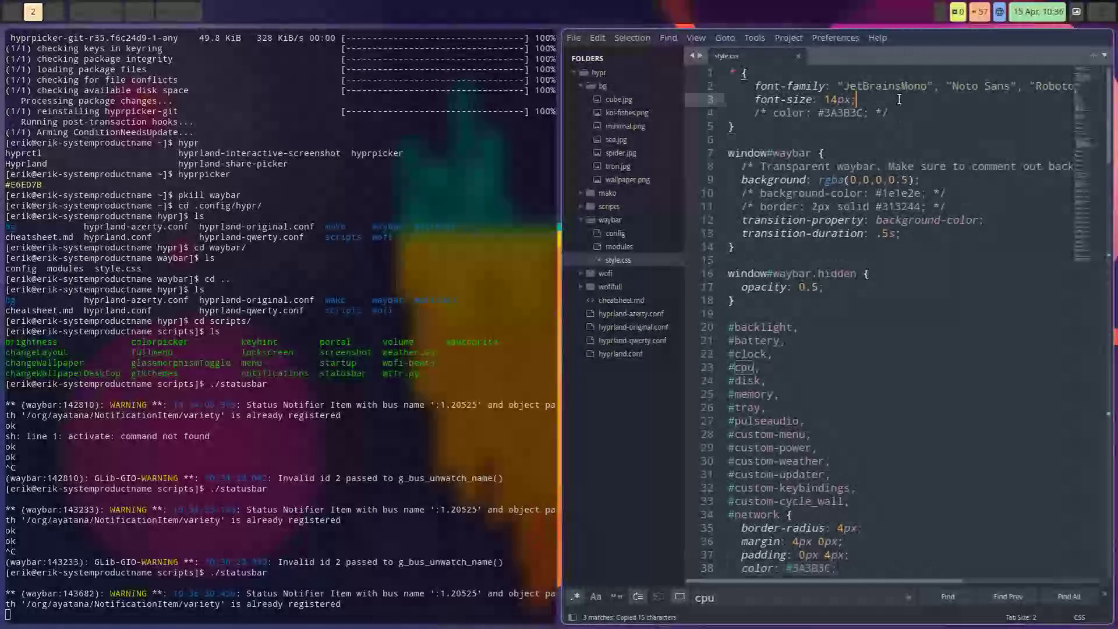
key("Return")
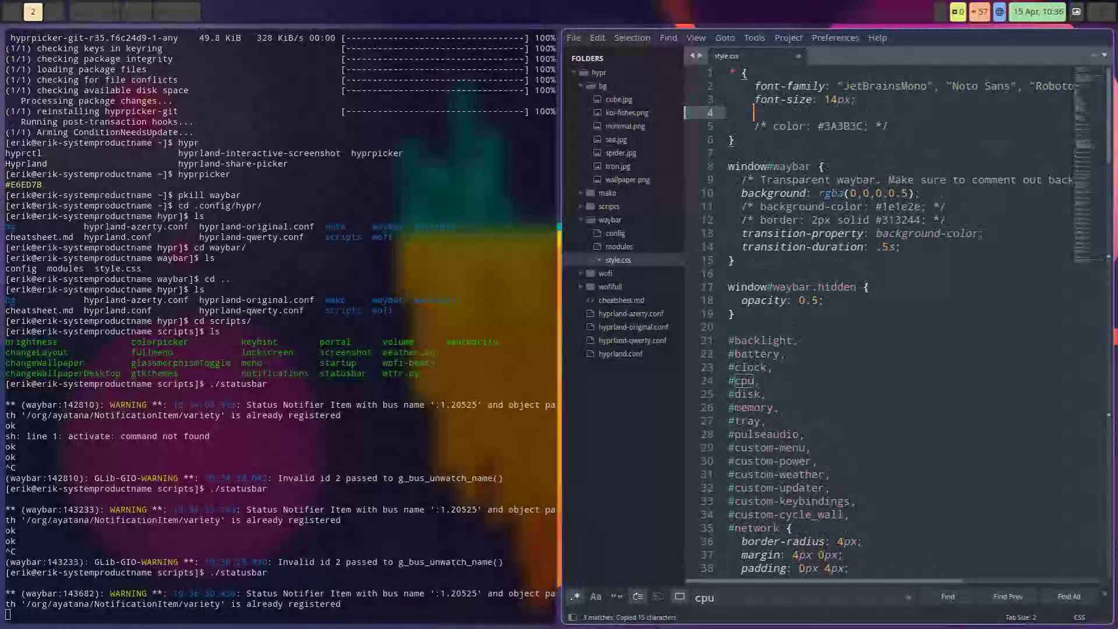
key("ctrl+v")
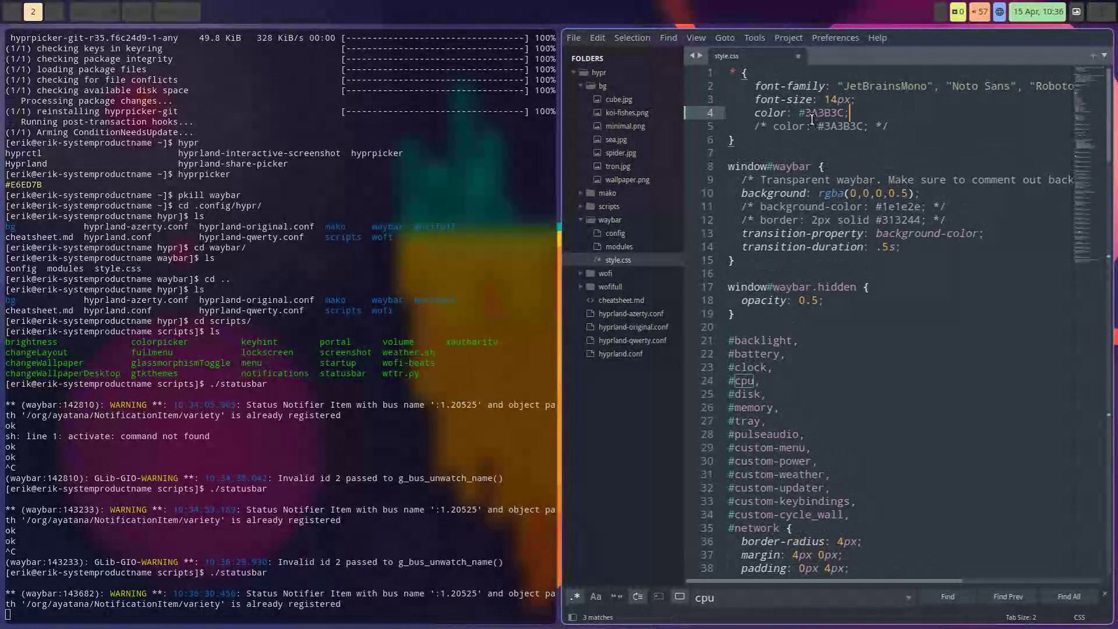
- Set the new color declaration in the * rule to #ccc and save style.css
left_click_drag(800, 113, 843, 116)
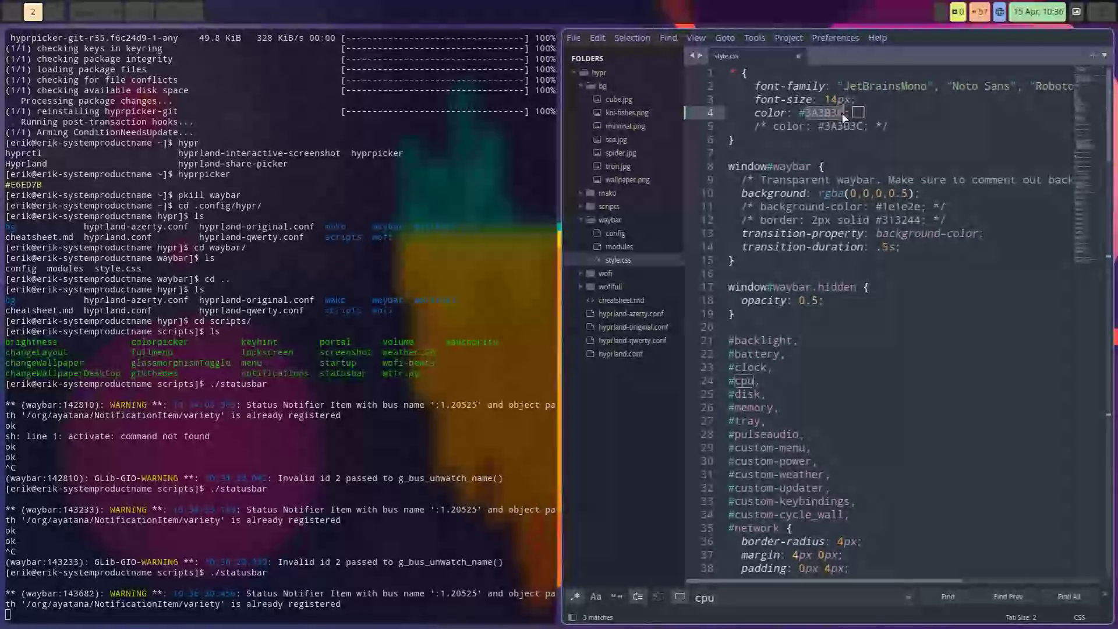
type("ccccc")
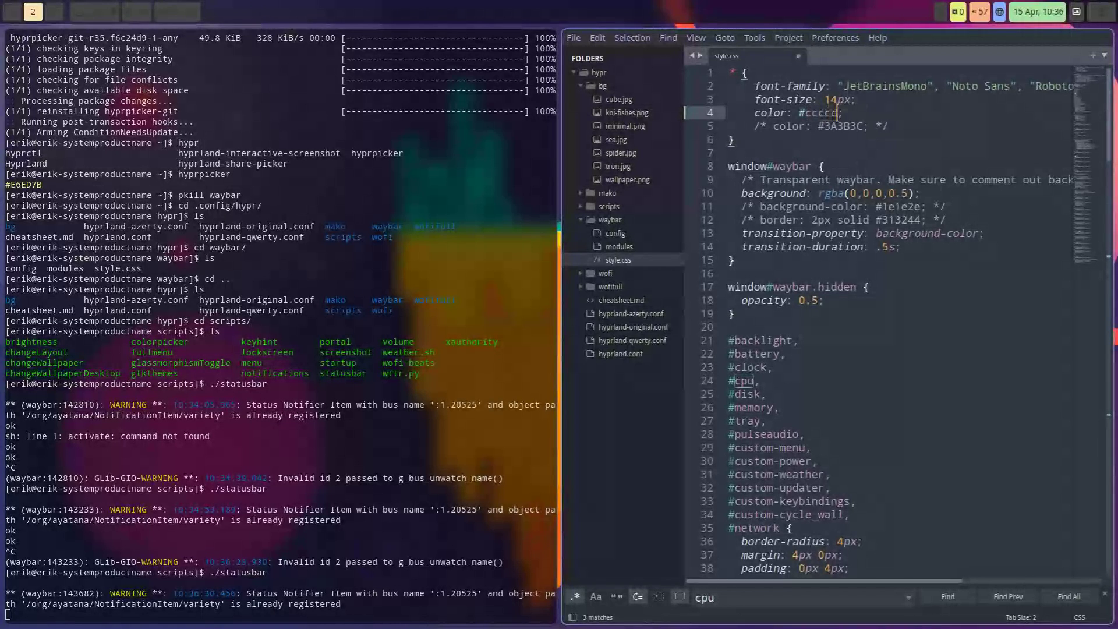
type("c")
key("BackSpace")
key("BackSpace")
key("ctrl+s")
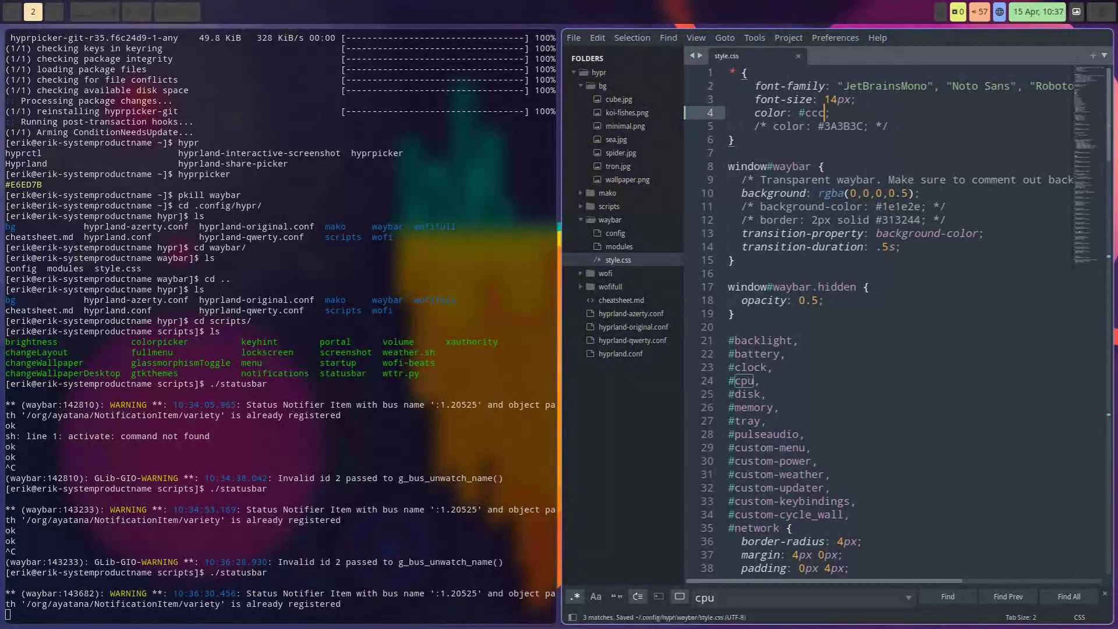
- Interrupt the status bar in the terminal and run ./statusbar again to load the new global text color
key("ctrl+c")
key("Up")
key("Return")
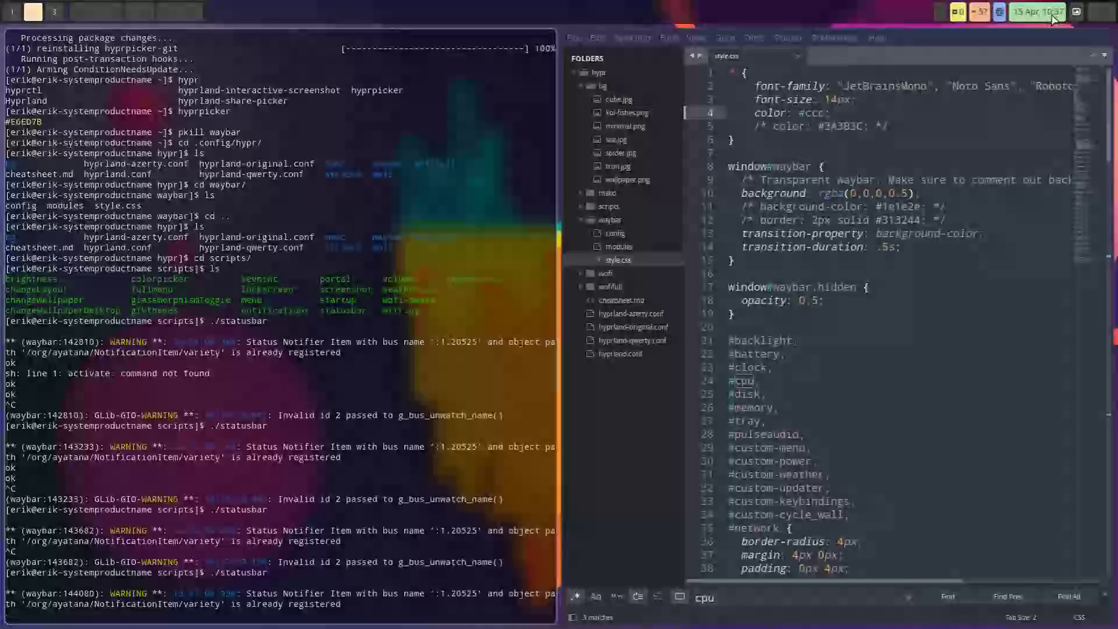
mouse_move(1052, 19)
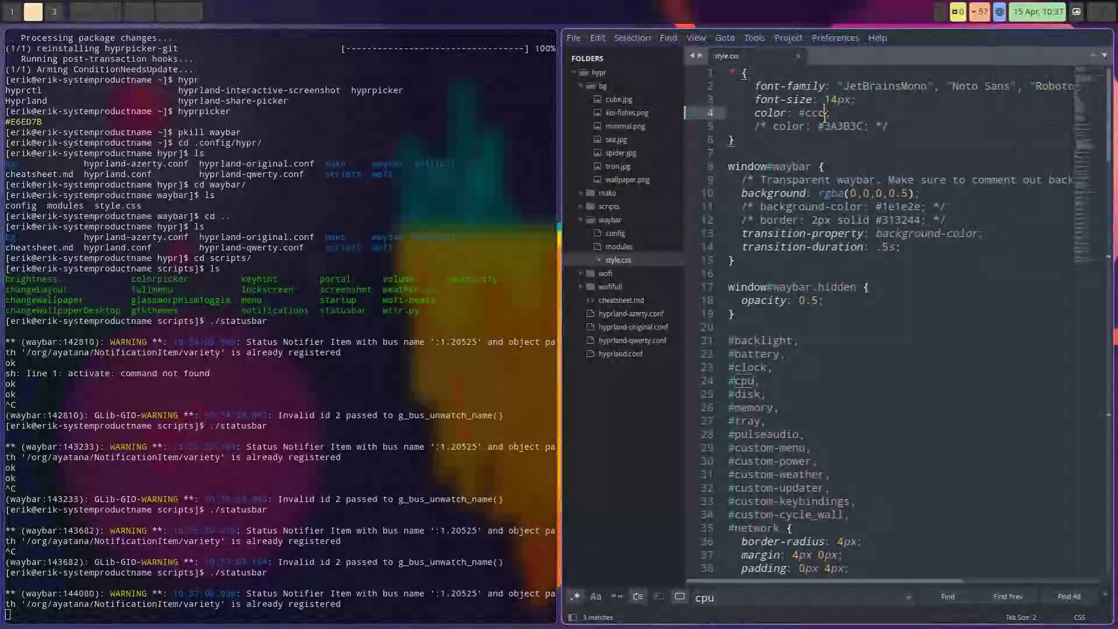
- Set the text color in the shared module rule ending in #network to #ccc and save style.css
scroll(823, 292, "down", 5)
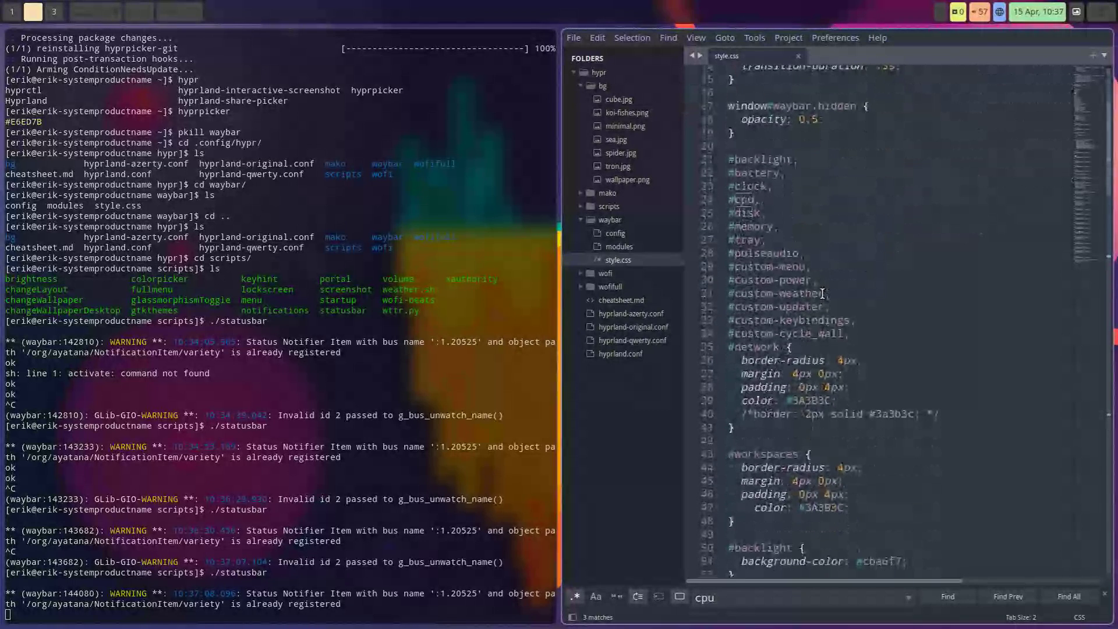
scroll(822, 293, "down", 3)
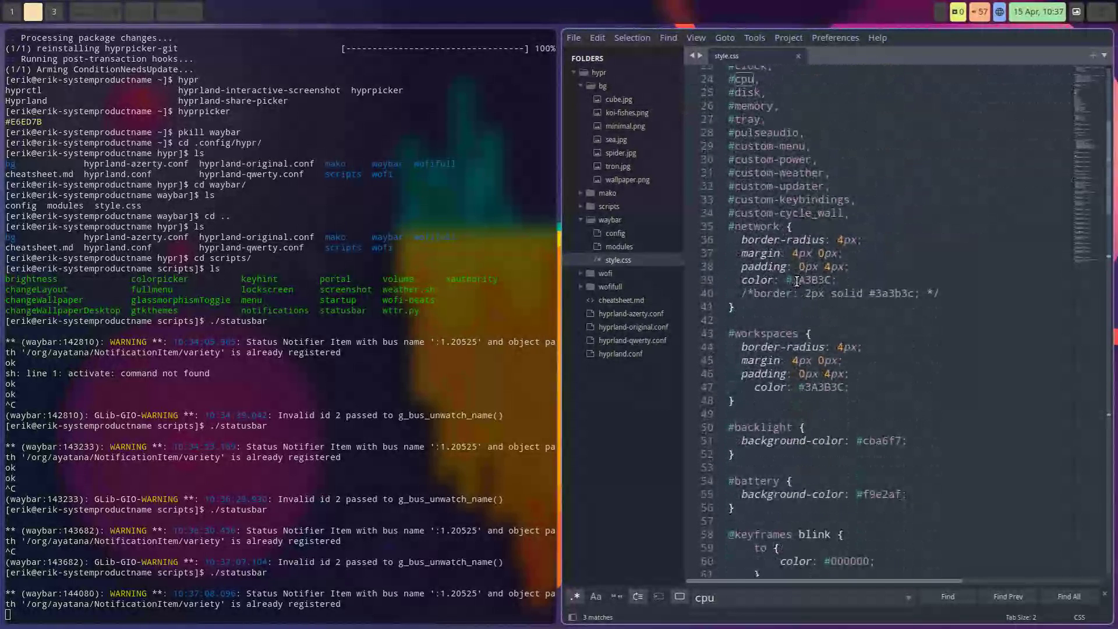
double_click(797, 282)
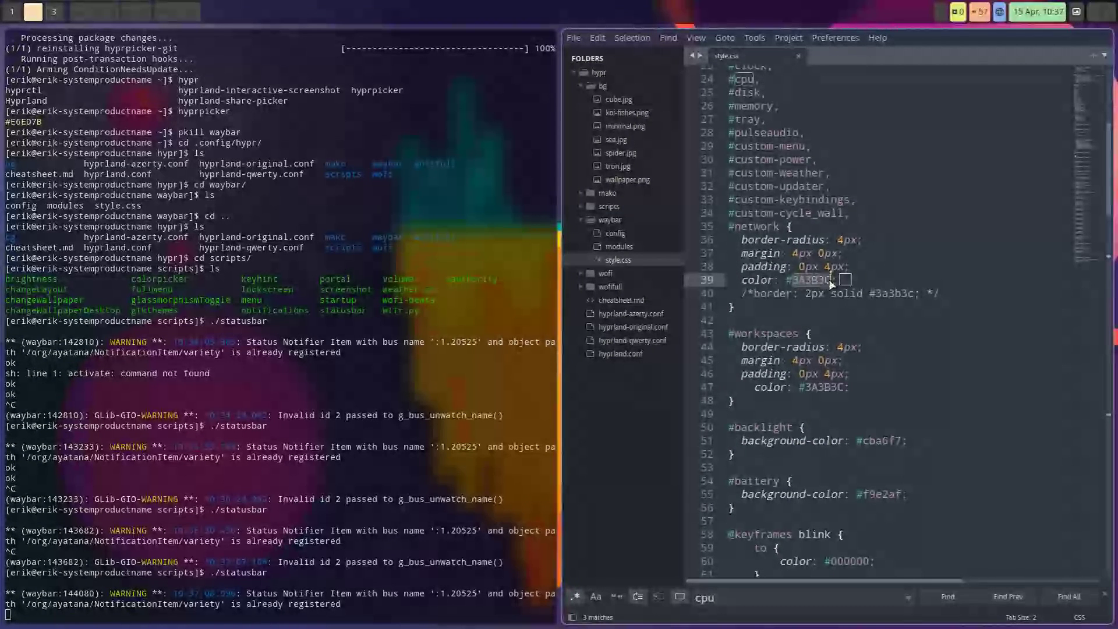
type("ccc")
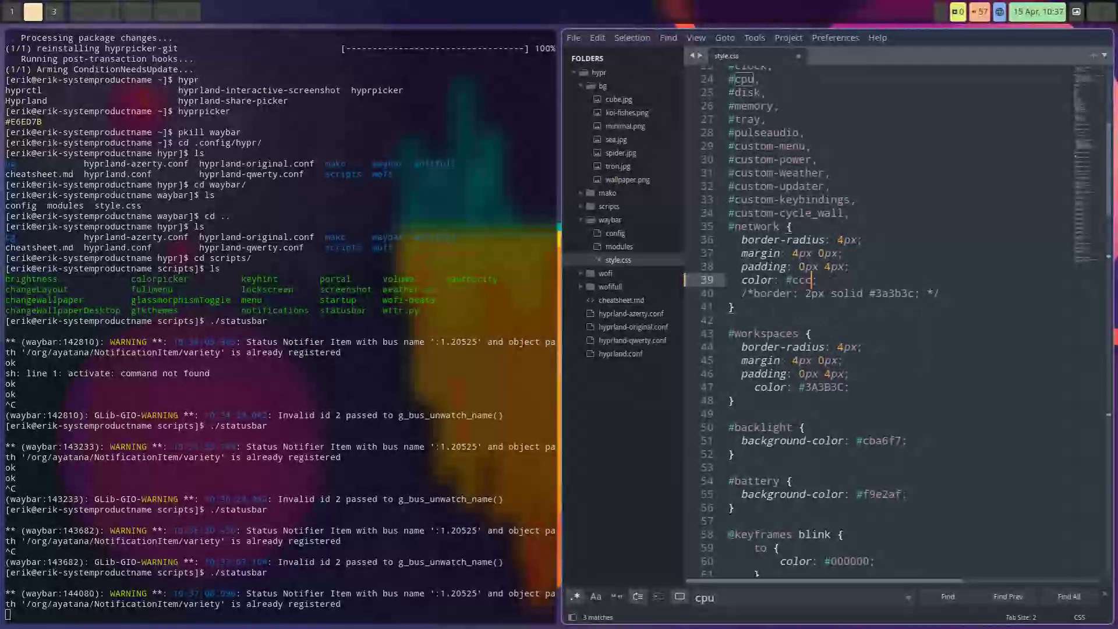
key("ctrl+s")
- Fix the indentation of the color line in the #workspaces rule, set its value to #ccc and save style.css
scroll(828, 282, "down", 2)
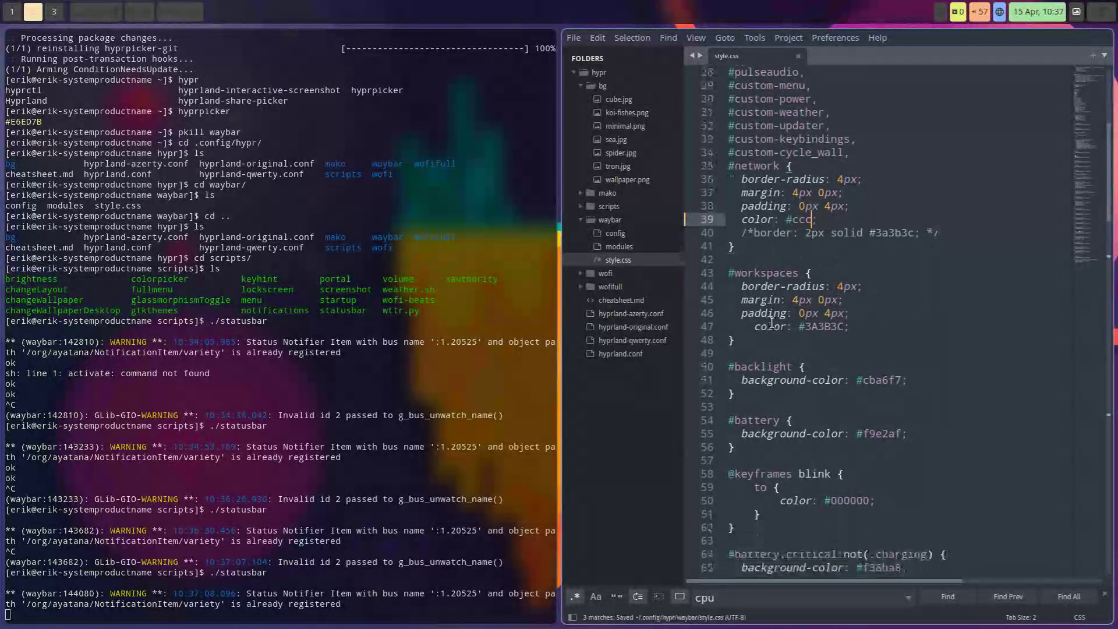
left_click(759, 324)
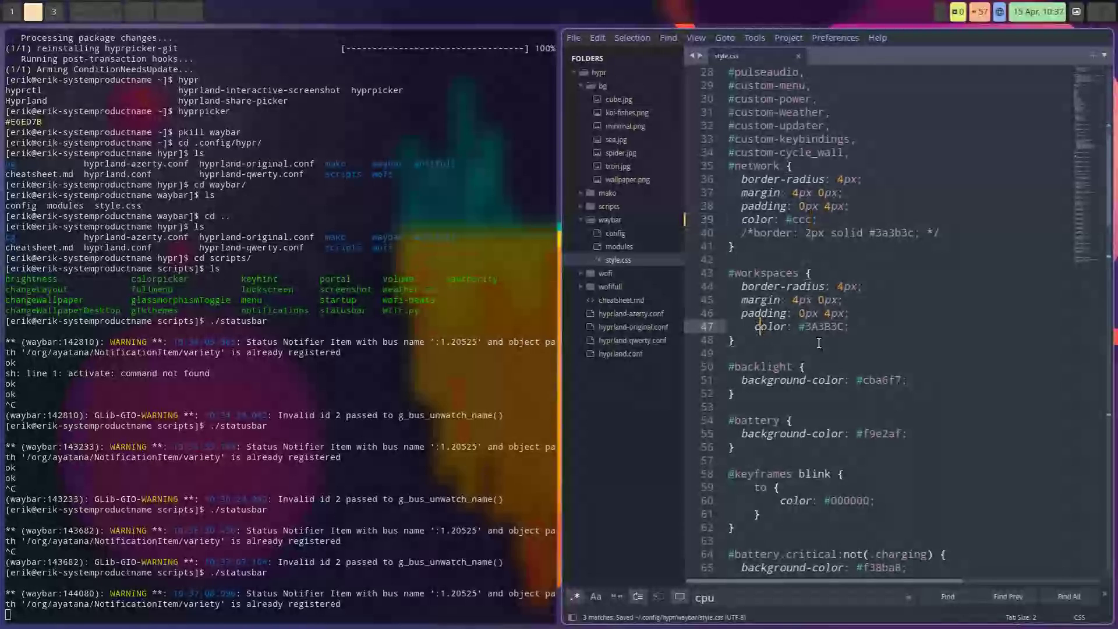
key("BackSpace")
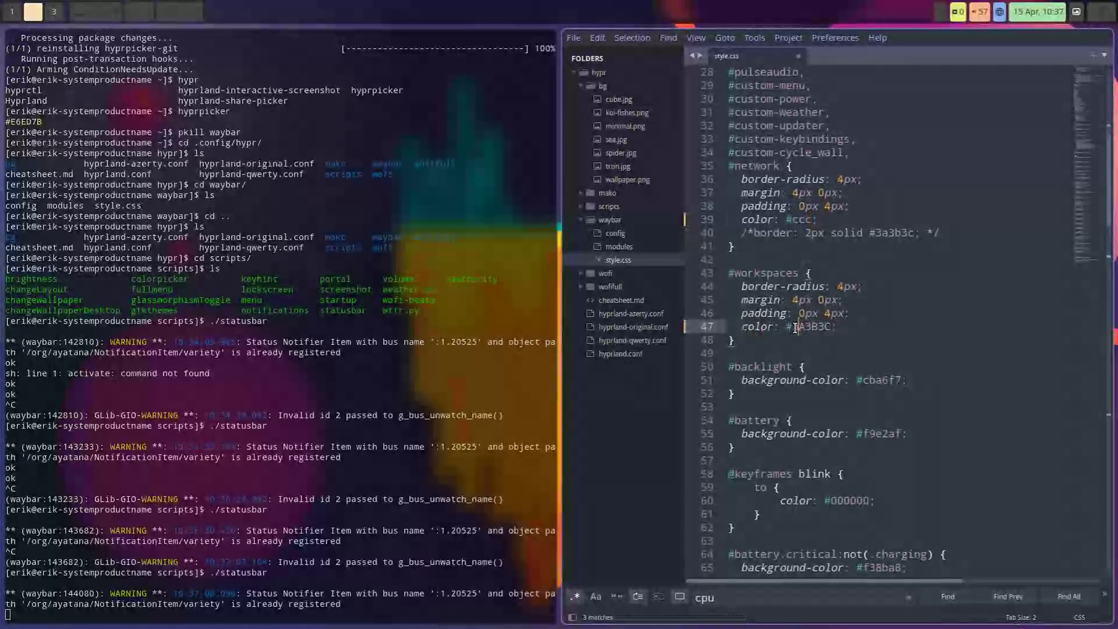
double_click(795, 327)
type("ccc")
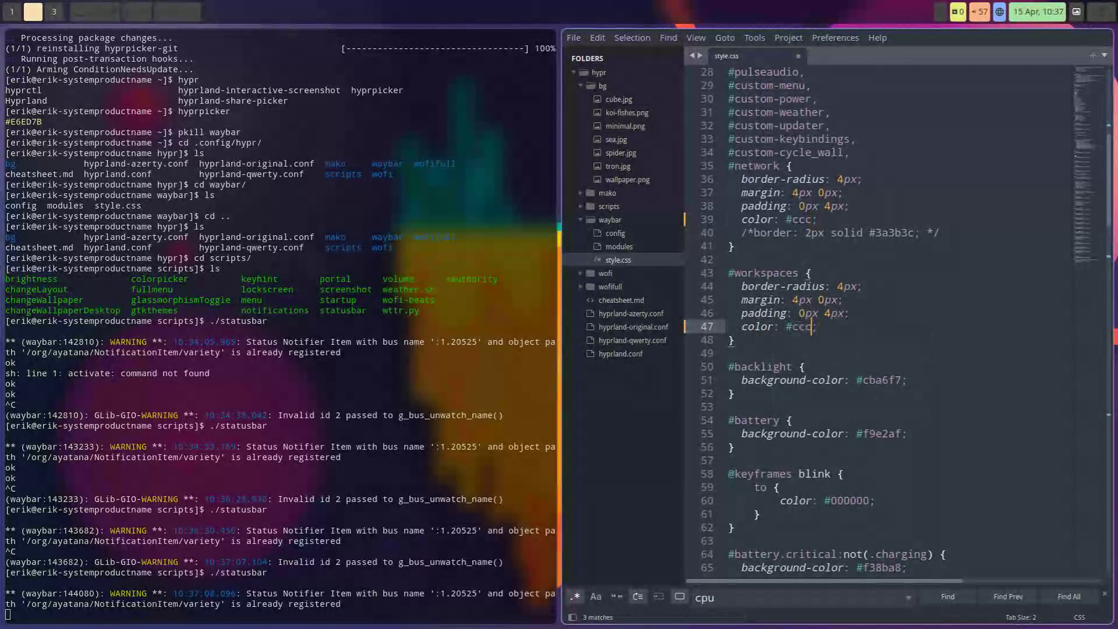
key("ctrl+s")
- Stop the running status bar and relaunch ./statusbar to apply the #ccc module and workspace text colors
key("ctrl+c")
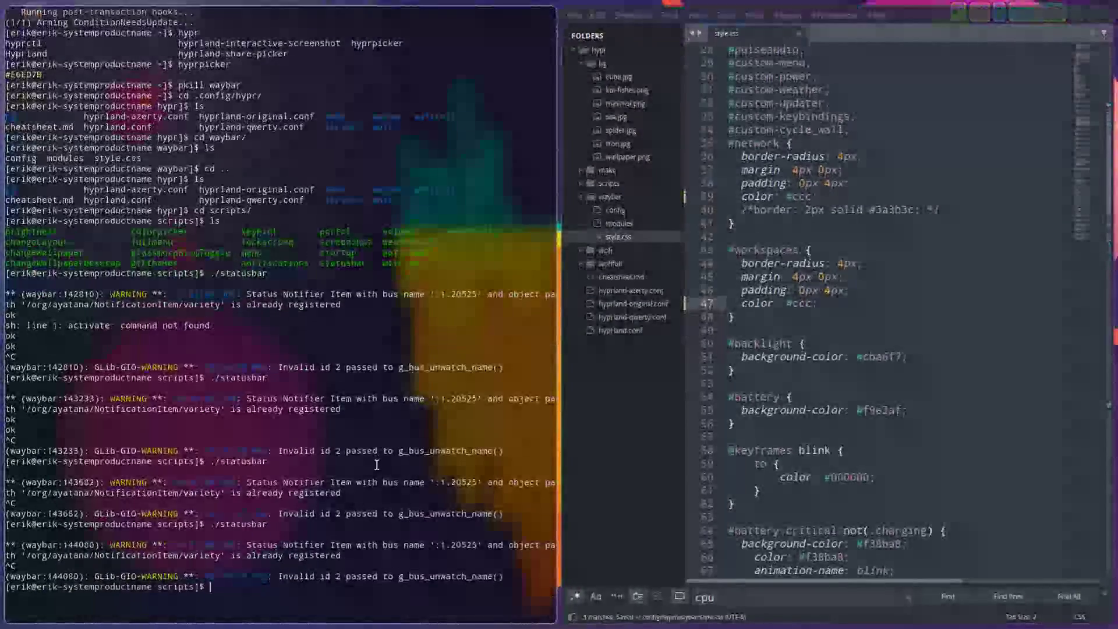
key("Up")
key("Return")
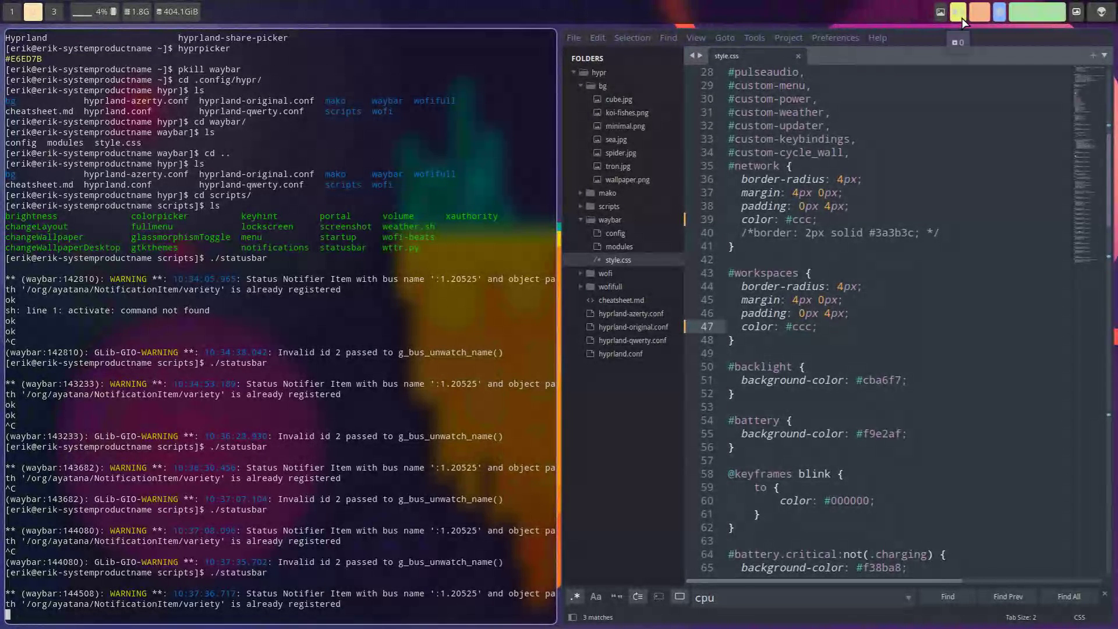
- Compare the #clock background and the #workspaces text color in style.css with the colored modules on the bar
scroll(957, 332, "down", 5)
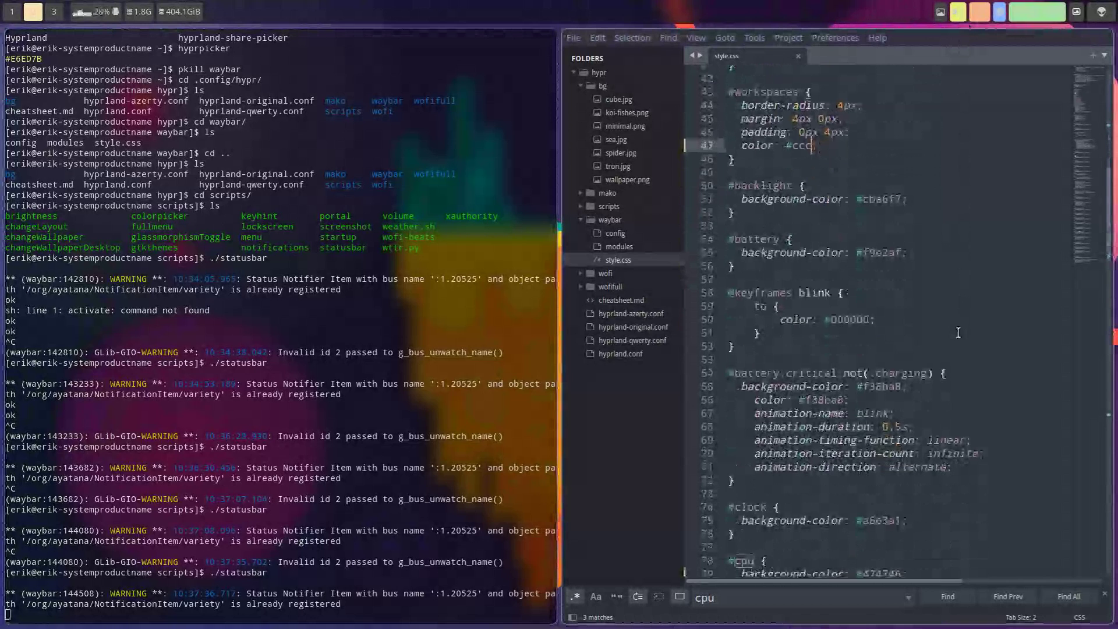
scroll(958, 332, "down", 5)
scroll(958, 333, "down", 3)
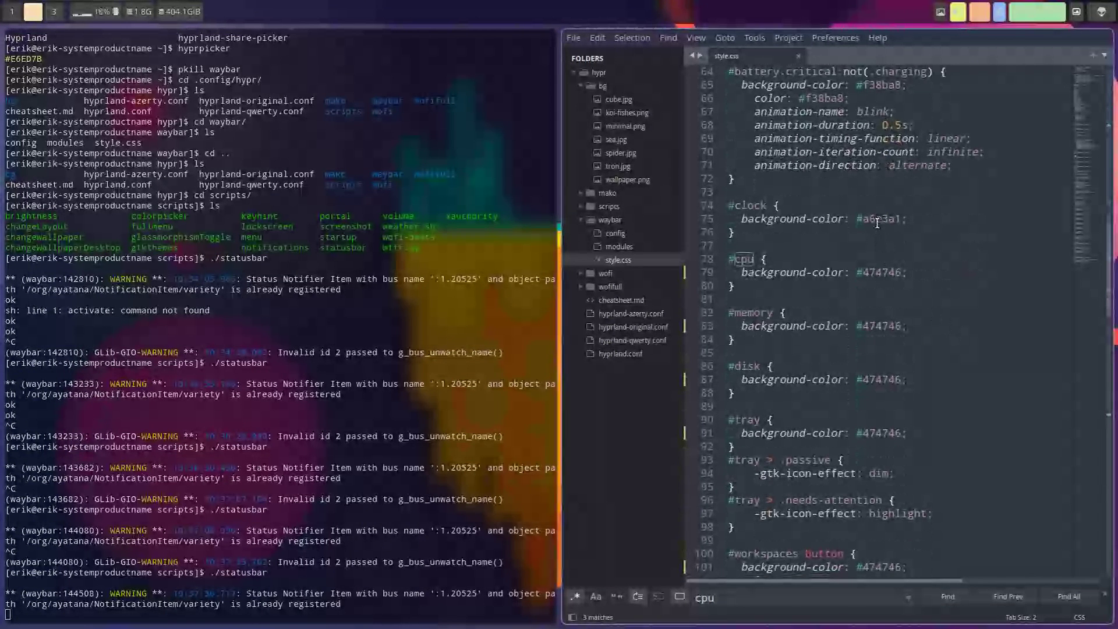
left_click(908, 218)
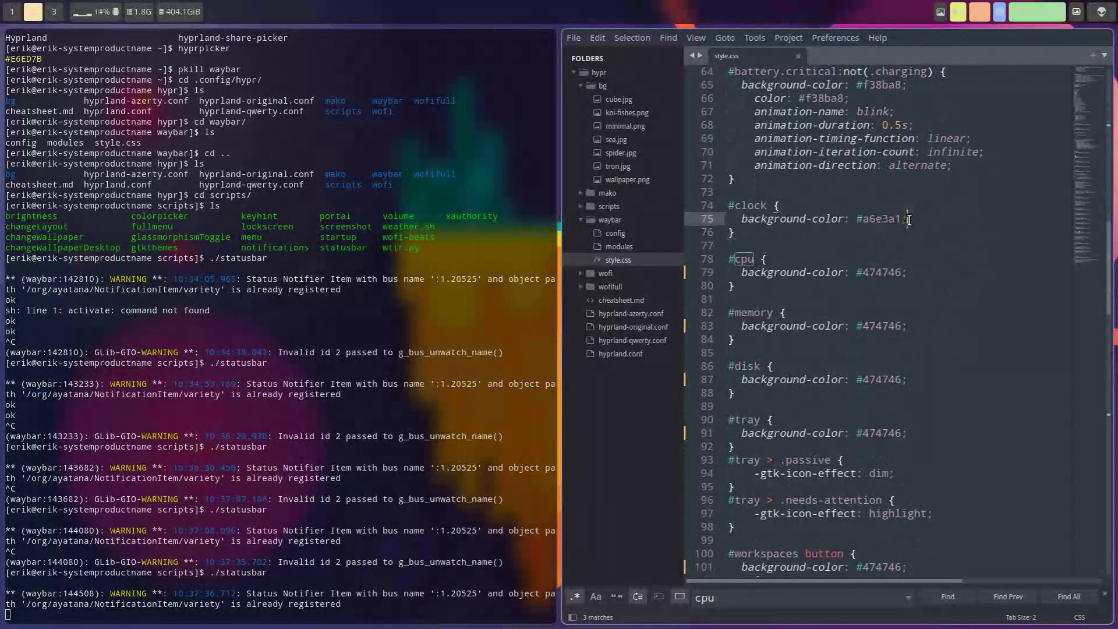
scroll(909, 218, "up", 10)
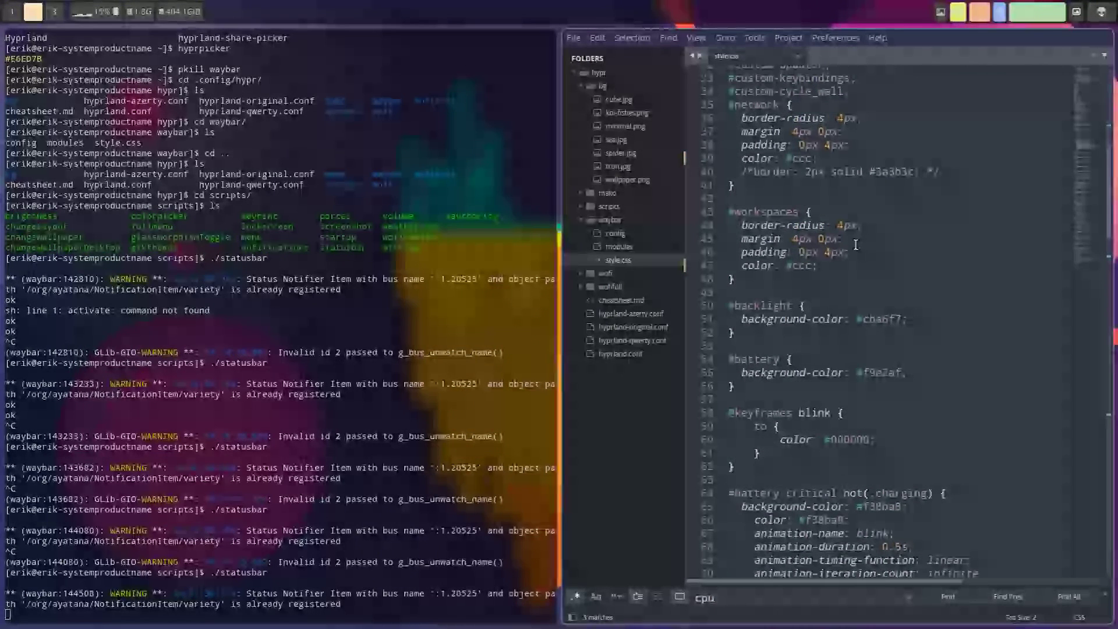
left_click_drag(820, 265, 778, 266)
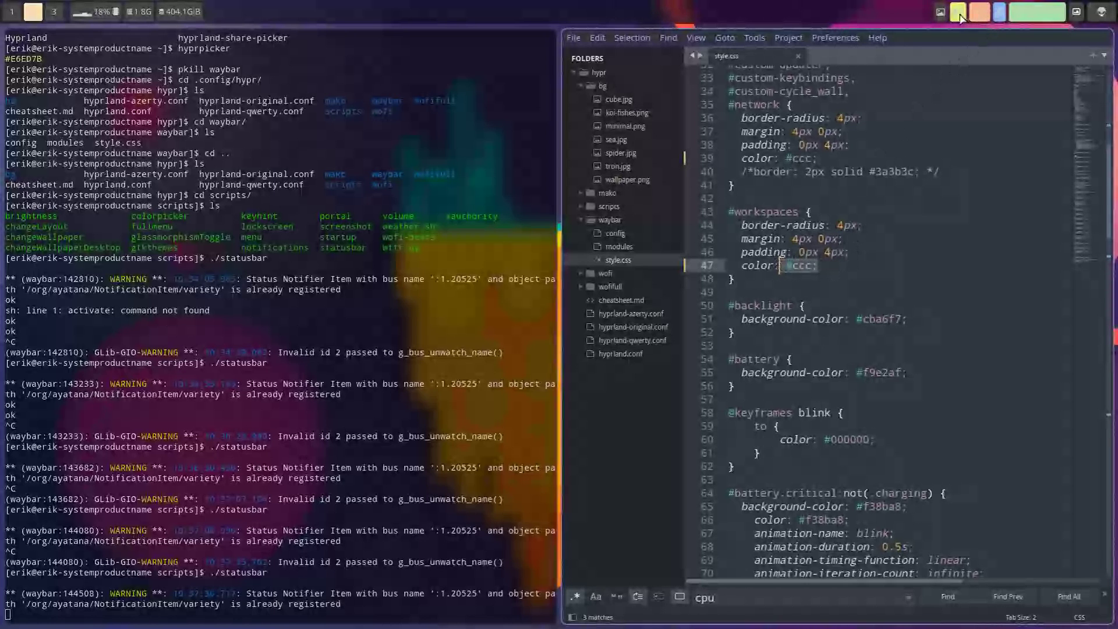
left_click(1036, 20)
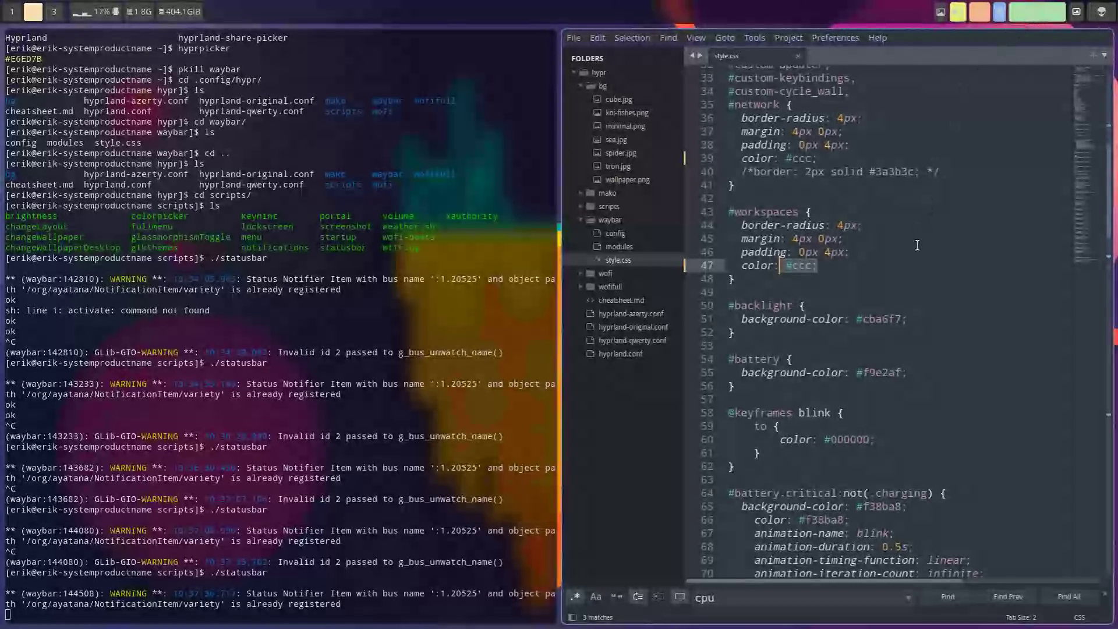
- Copy 474746 from the #cpu rule and use it as the background-color of the #network.disconnected,#network.disabled and #network rules
scroll(917, 245, "down", 4)
scroll(917, 245, "down", 4)
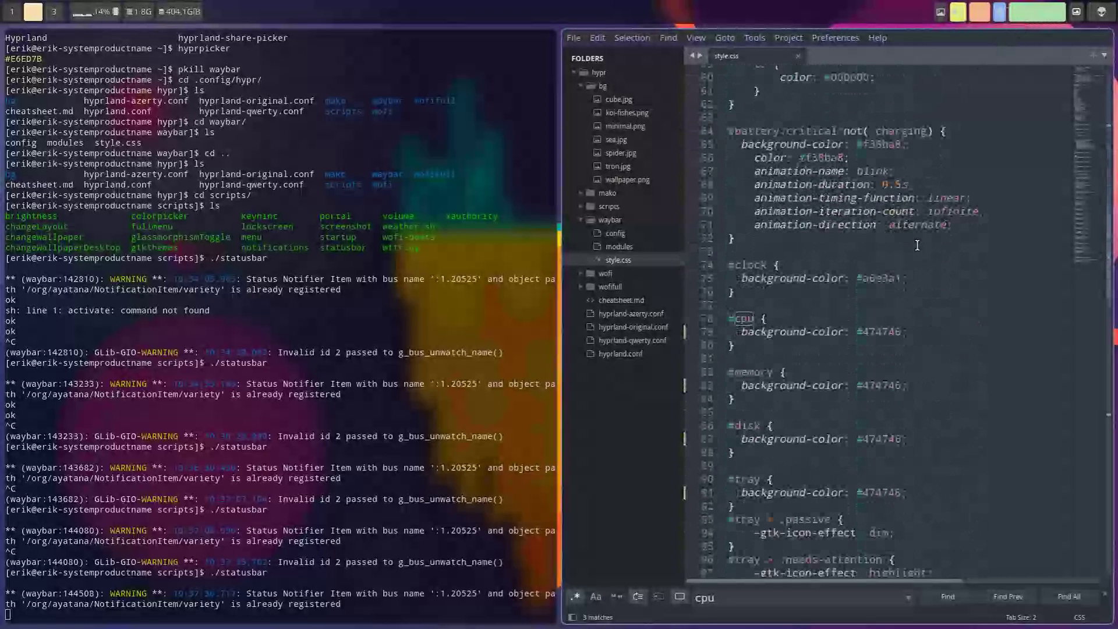
scroll(917, 245, "down", 3)
left_click(876, 211)
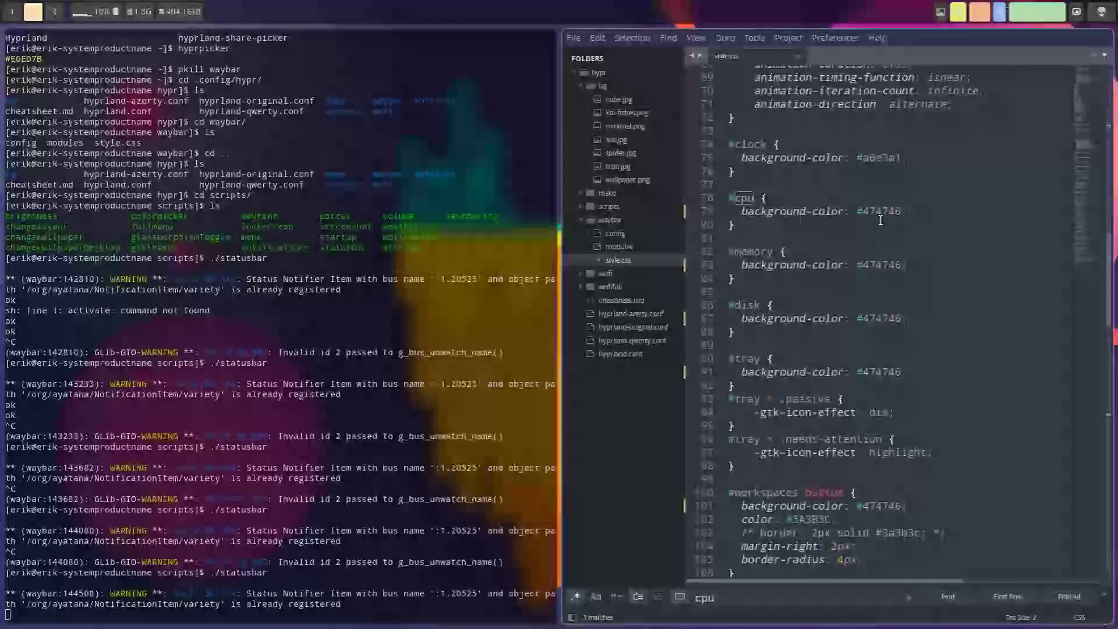
double_click(876, 212)
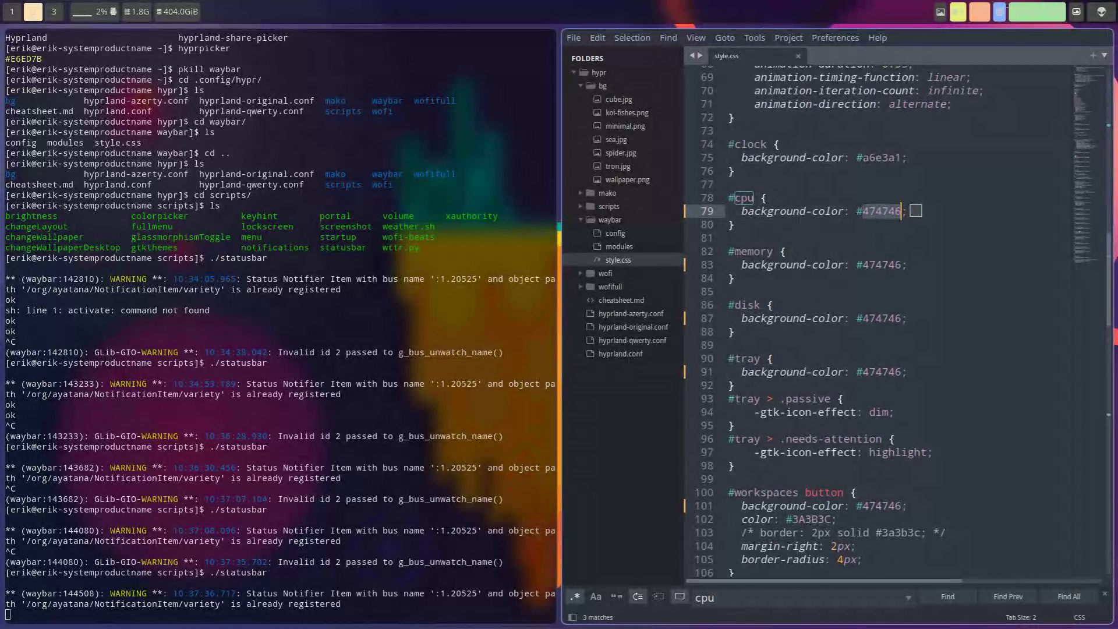
key("ctrl+c")
scroll(881, 332, "down", 10)
scroll(882, 332, "down", 10)
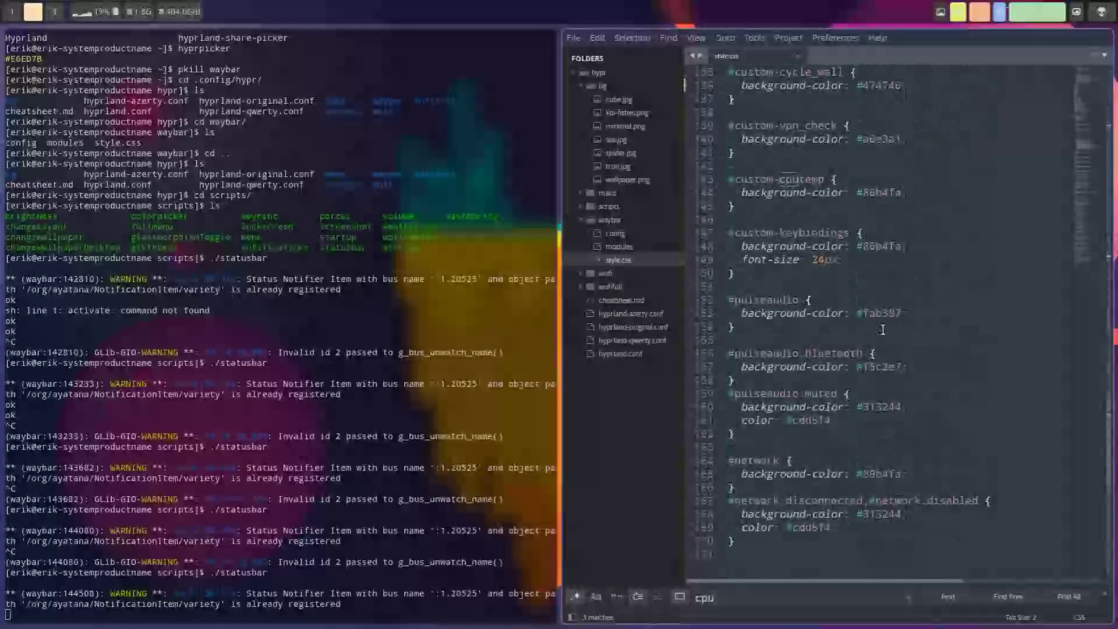
double_click(882, 513)
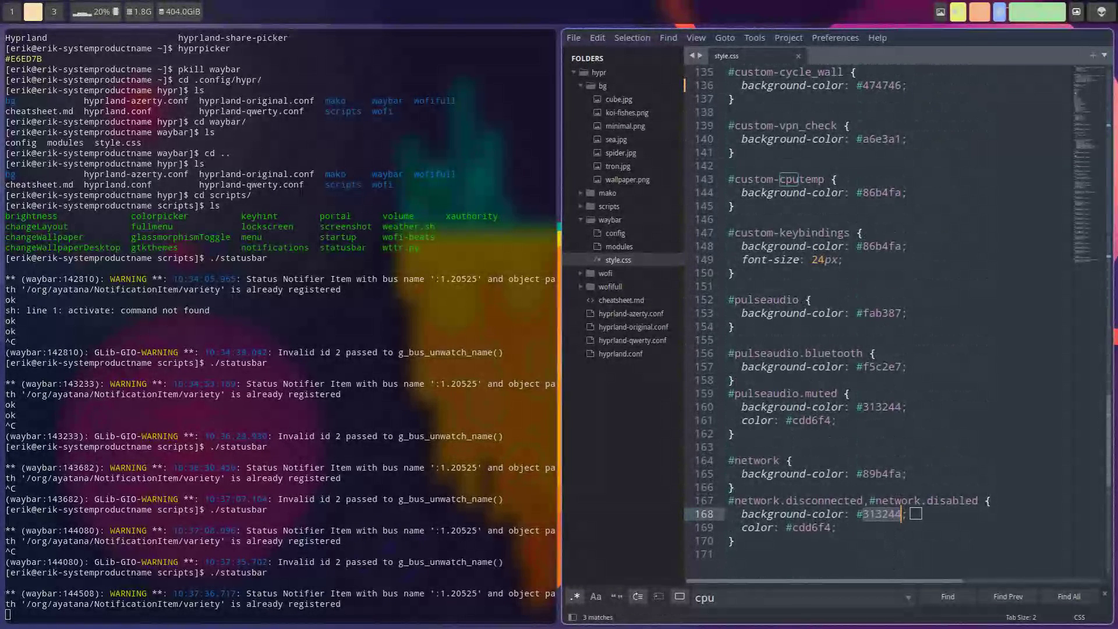
key("ctrl+v")
double_click(879, 475)
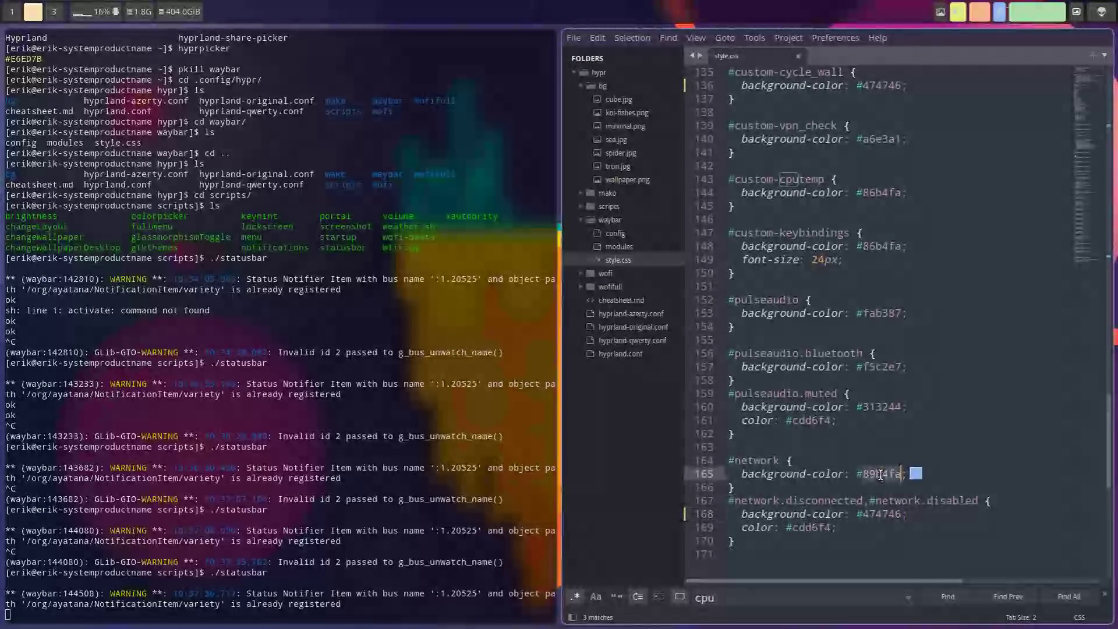
key("ctrl+v")
- Paste 474746 as the background-color of the #pulseaudio.muted, #pulseaudio.bluetooth and #pulseaudio rules
double_click(879, 406)
key("ctrl+v")
double_click(879, 366)
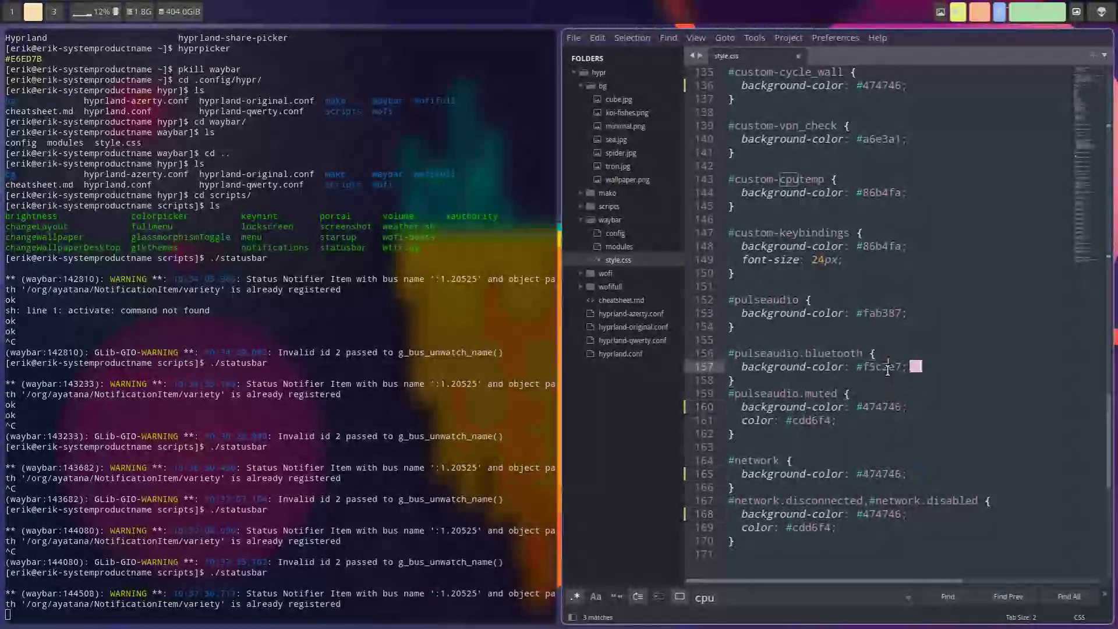
key("ctrl+v")
double_click(879, 313)
key("ctrl+v")
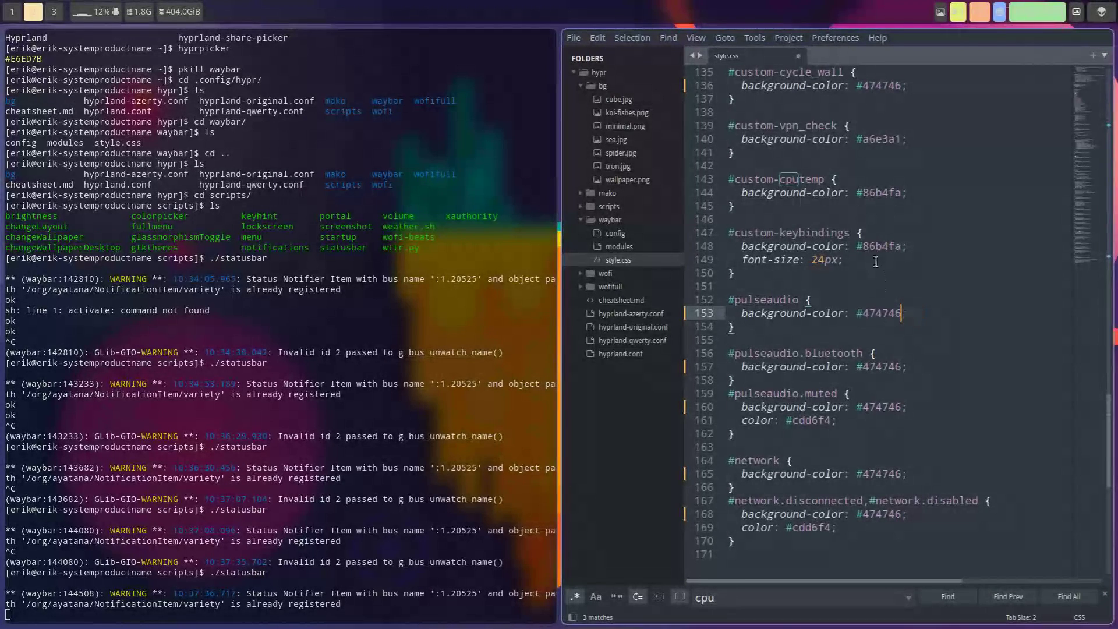
- Replace the background-color of the #custom-keybindings, #custom-cputemp and #custom-vpn_check rules with the copied 474746
double_click(876, 245)
key("ctrl+v")
double_click(879, 192)
key("ctrl+v")
double_click(879, 138)
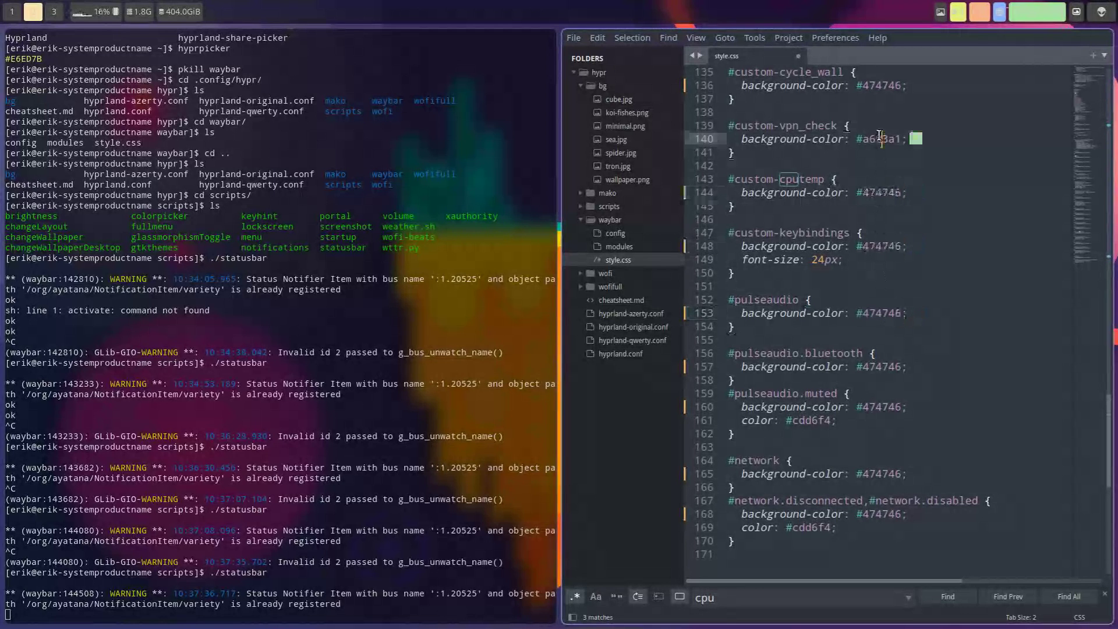
key("ctrl+v")
- Paste the copied 474746 as the background-color of the #custom-cycle_wall and #custom-weather rules
scroll(880, 131, "up", 5)
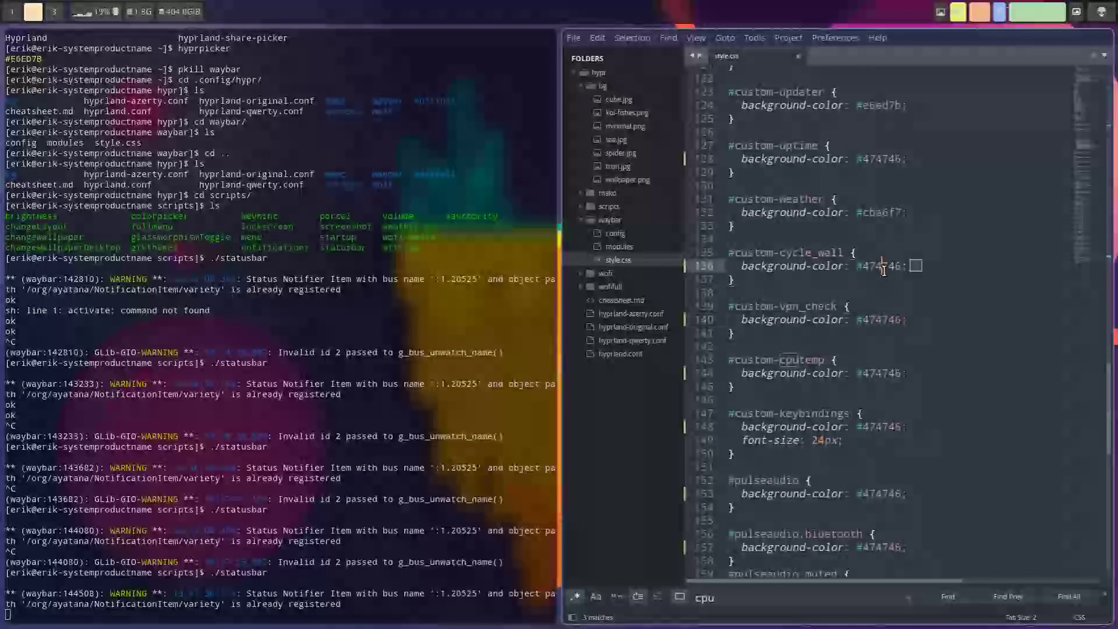
double_click(879, 265)
key("ctrl+v")
double_click(879, 212)
key("ctrl+v")
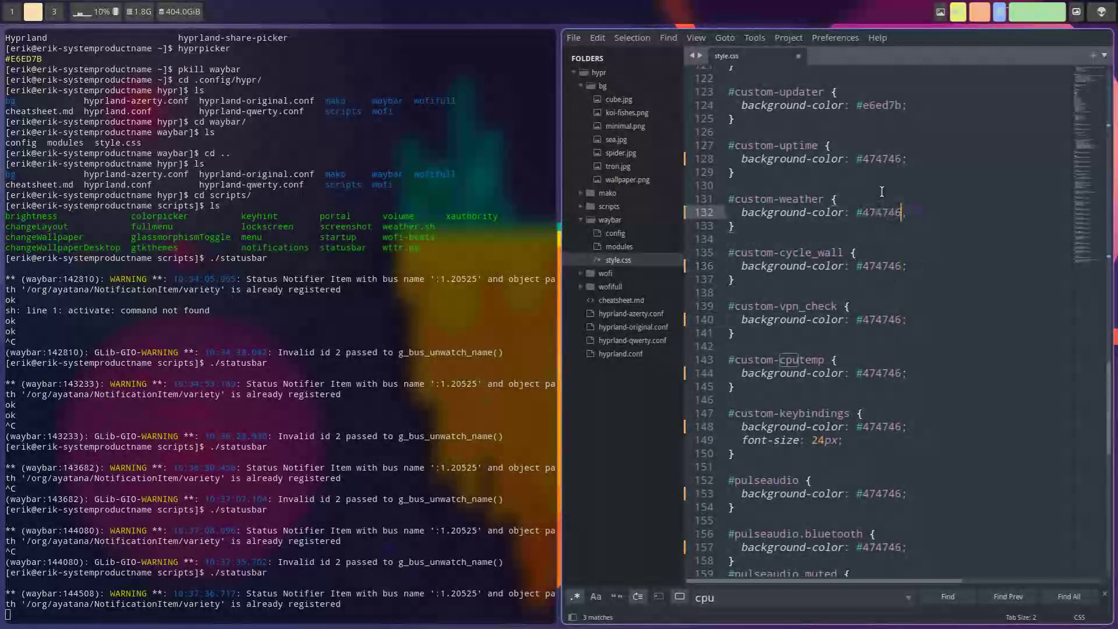
- Set the #custom-updater, #custom-power and #custom-menu background-color to #474746 and save style.css
scroll(879, 163, "up", 3)
left_click(880, 225)
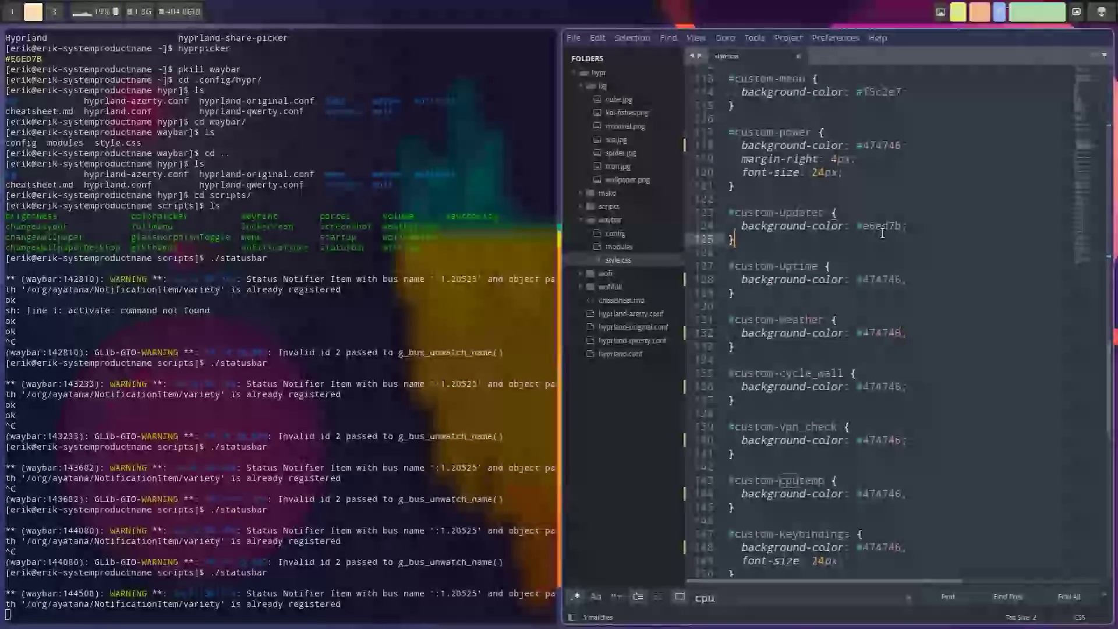
double_click(880, 226)
key("ctrl+v")
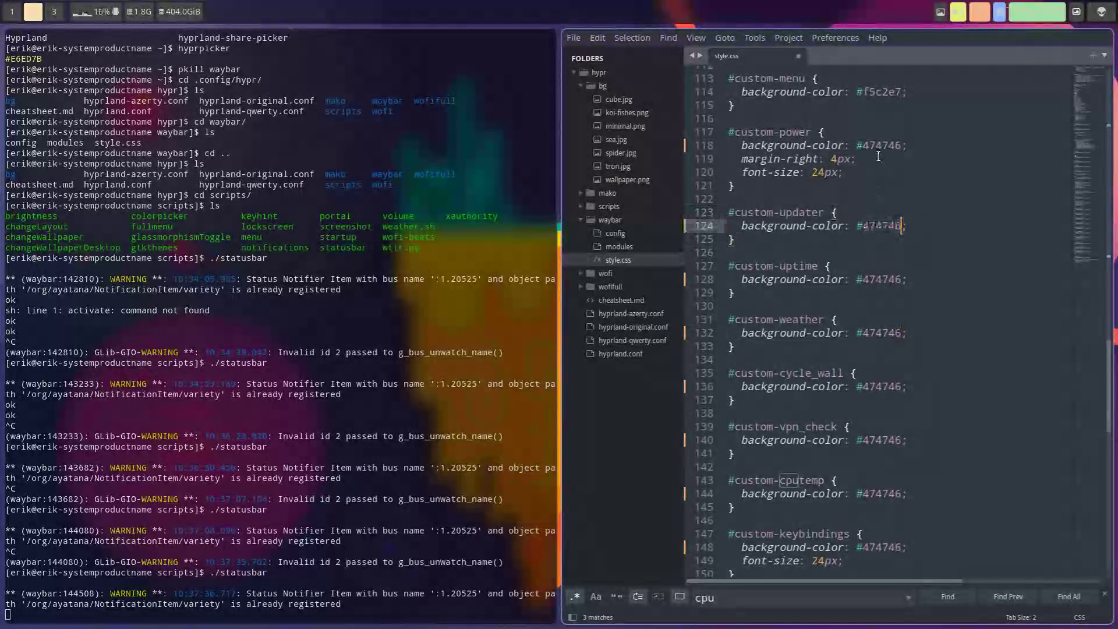
double_click(878, 145)
key("ctrl+v")
double_click(880, 92)
key("ctrl+v")
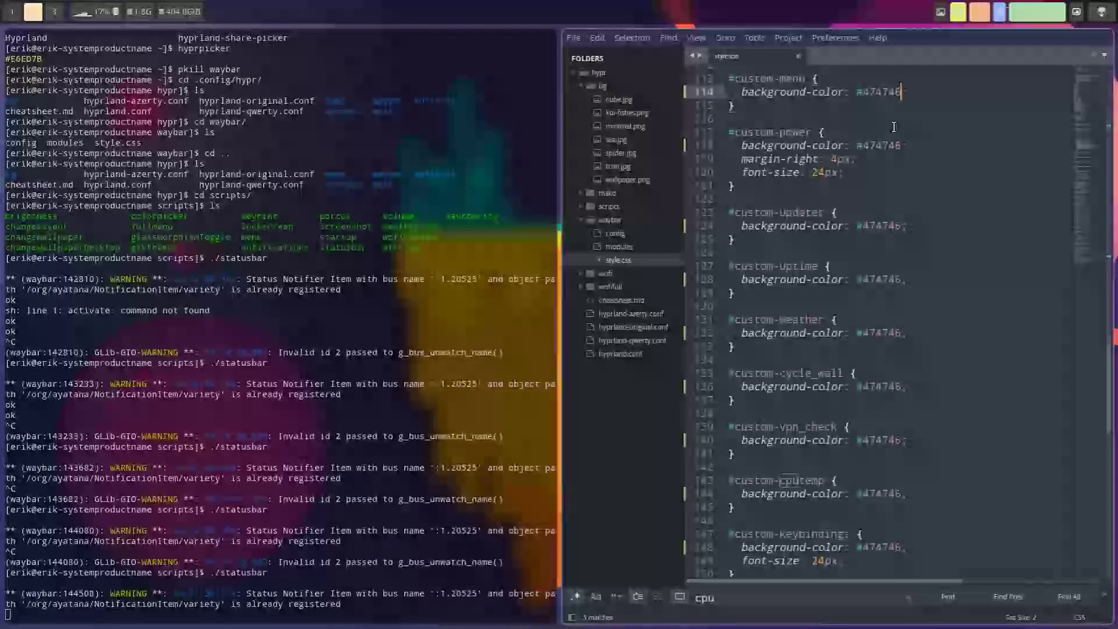
scroll(892, 166, "up", 5)
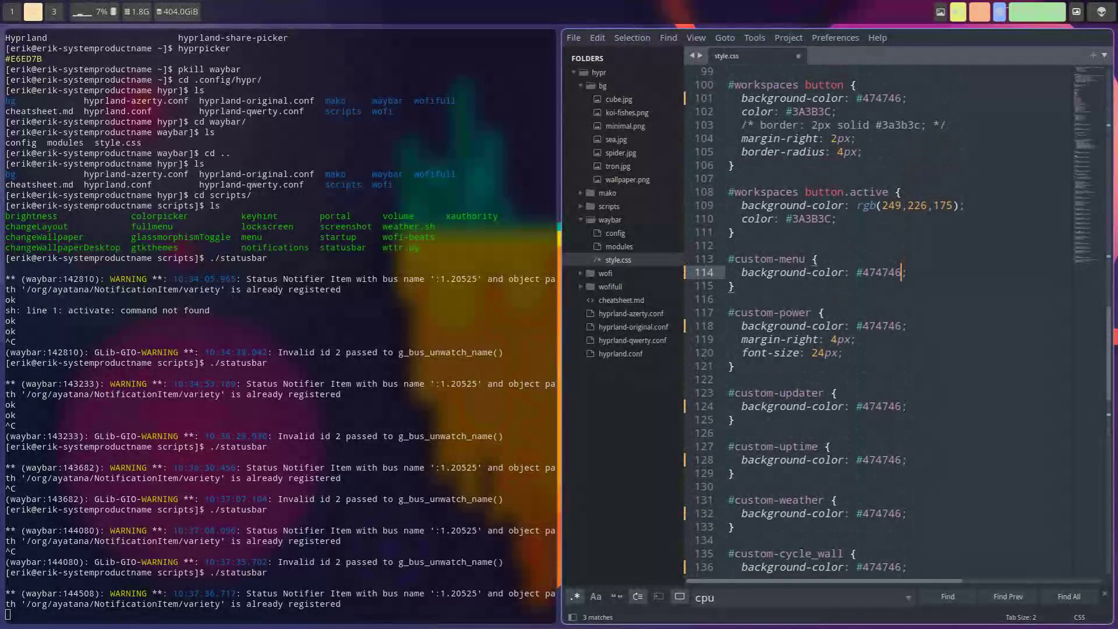
key("ctrl+s")
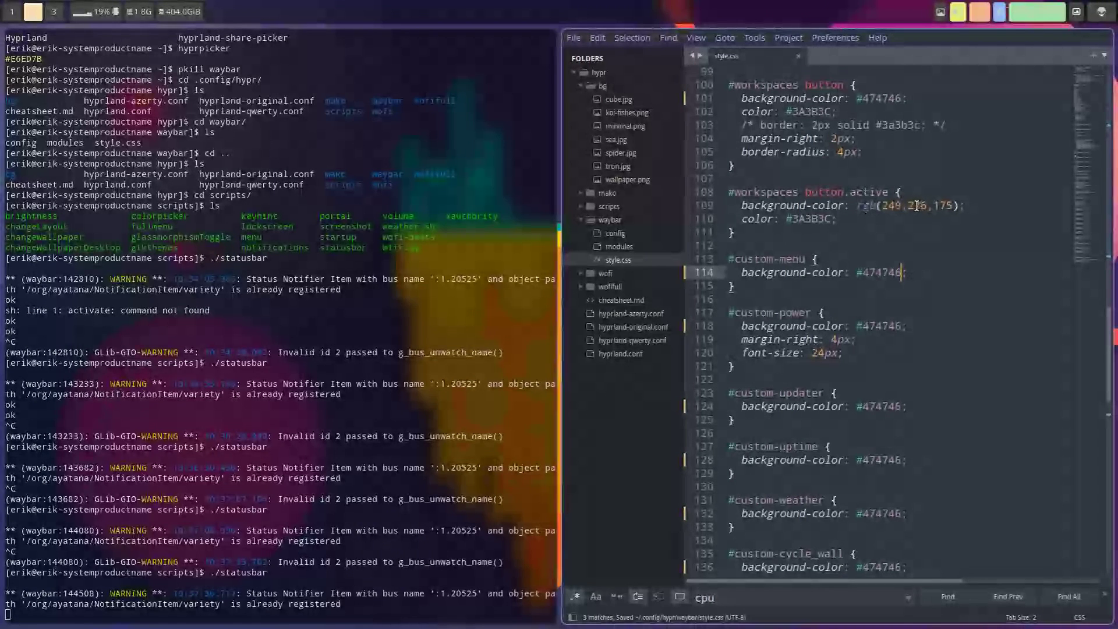
- Stop the running status bar in the terminal and relaunch ./statusbar to apply the #474746 module backgrounds
key("ctrl+c")
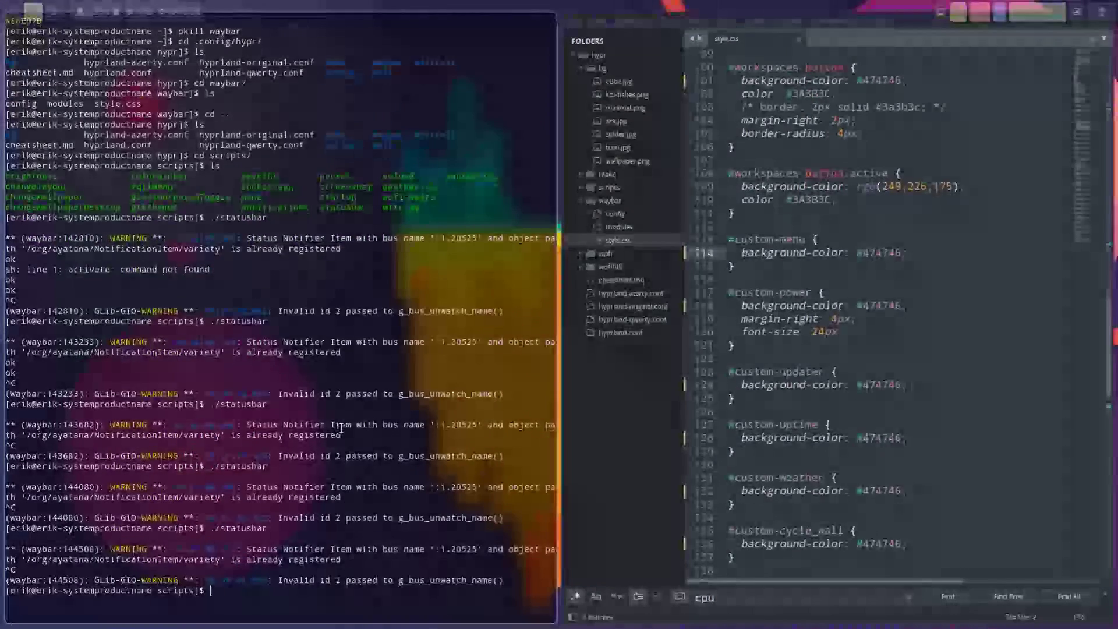
key("Up")
key("Return")
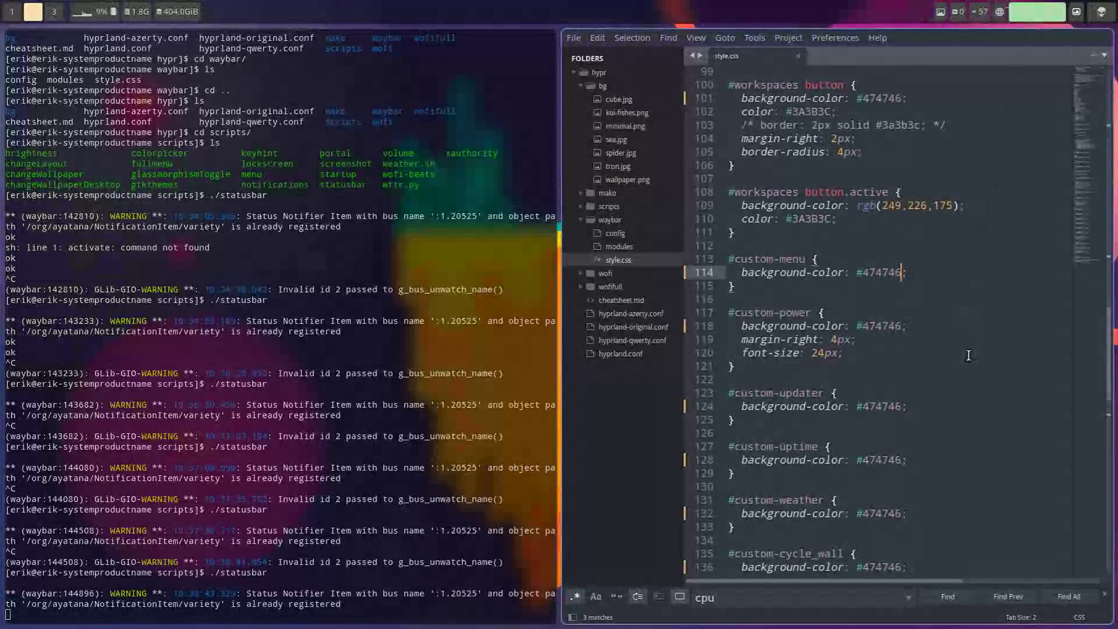
- Set the #clock background-color to #474746 and save style.css
scroll(968, 355, "up", 7)
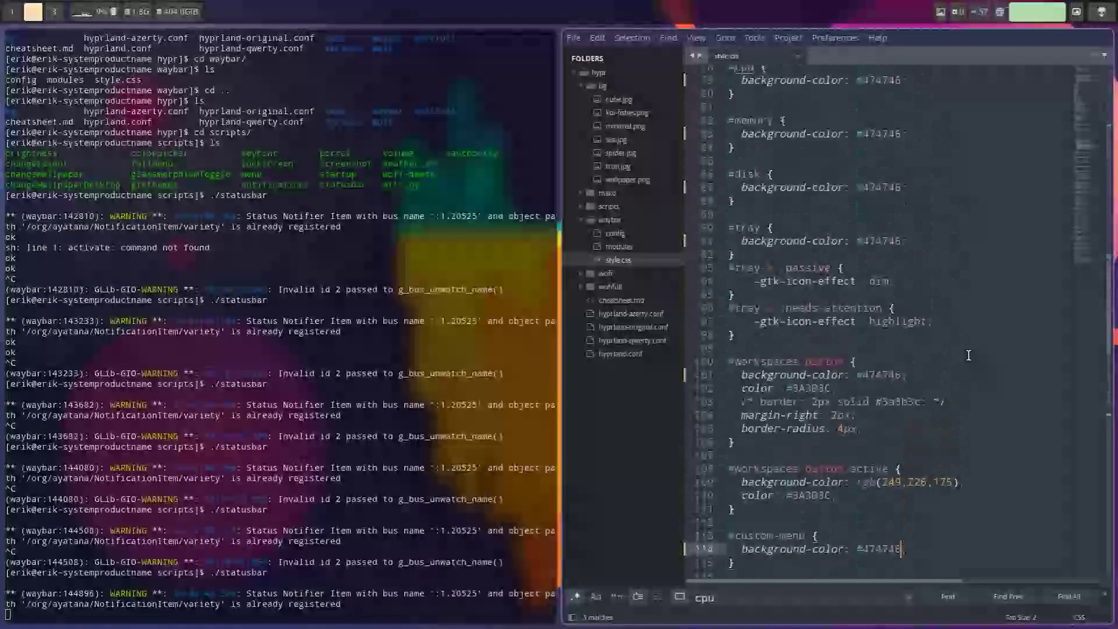
scroll(968, 355, "up", 1)
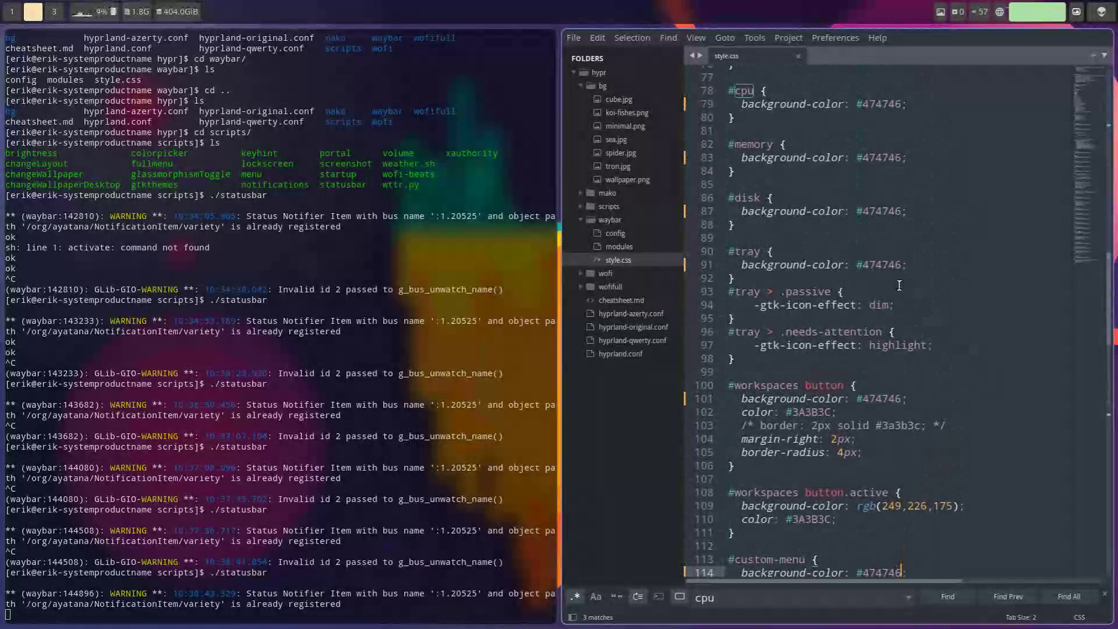
scroll(899, 285, "up", 3)
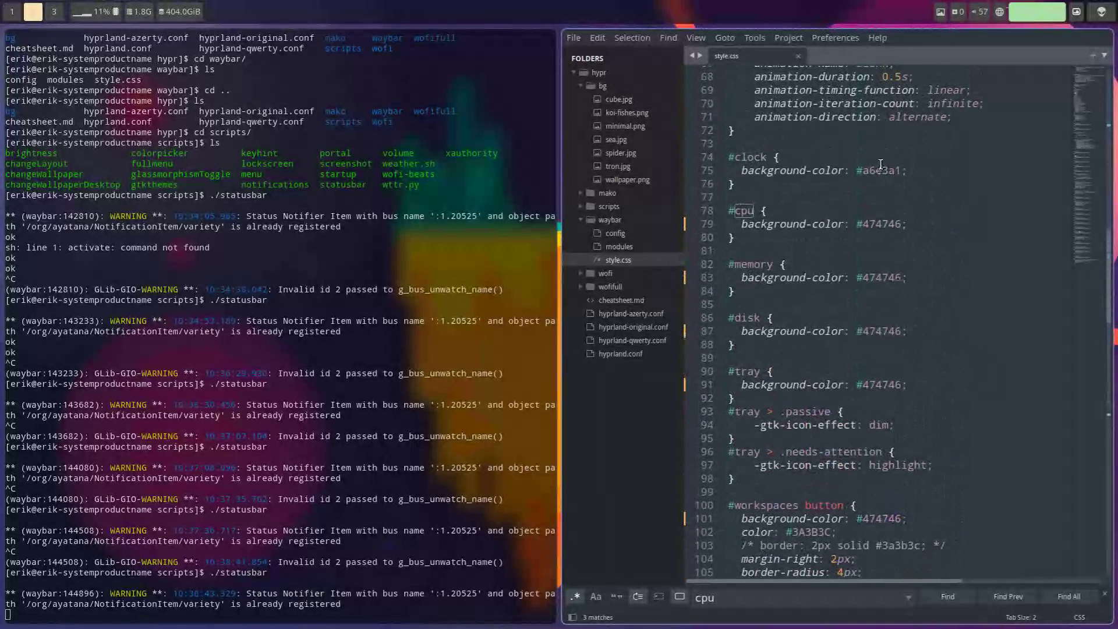
double_click(881, 172)
key("ctrl+v")
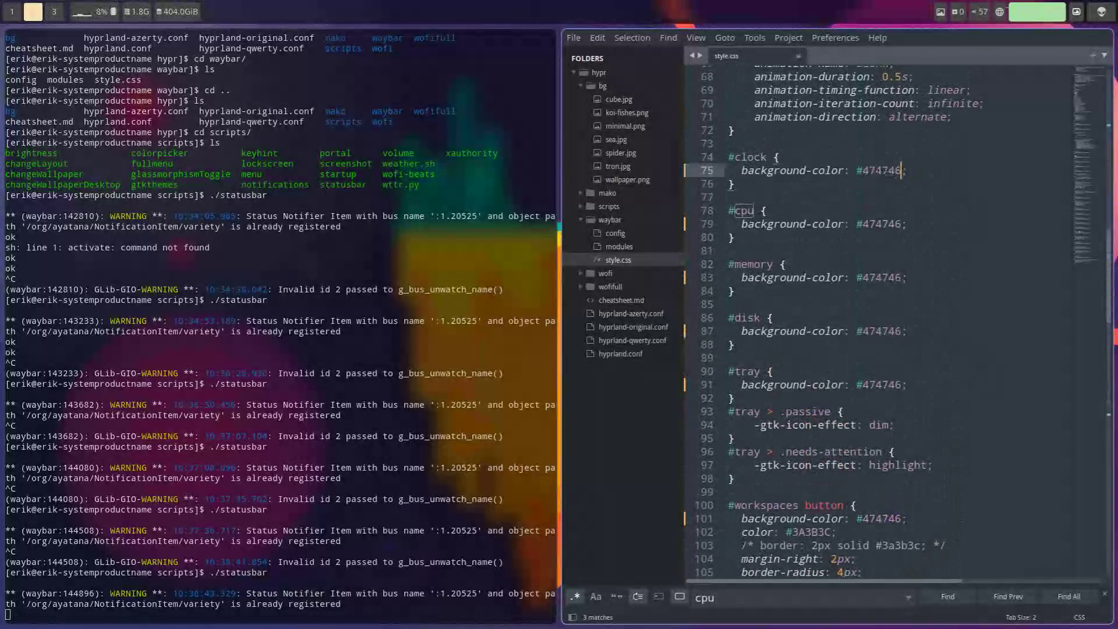
key("ctrl+s")
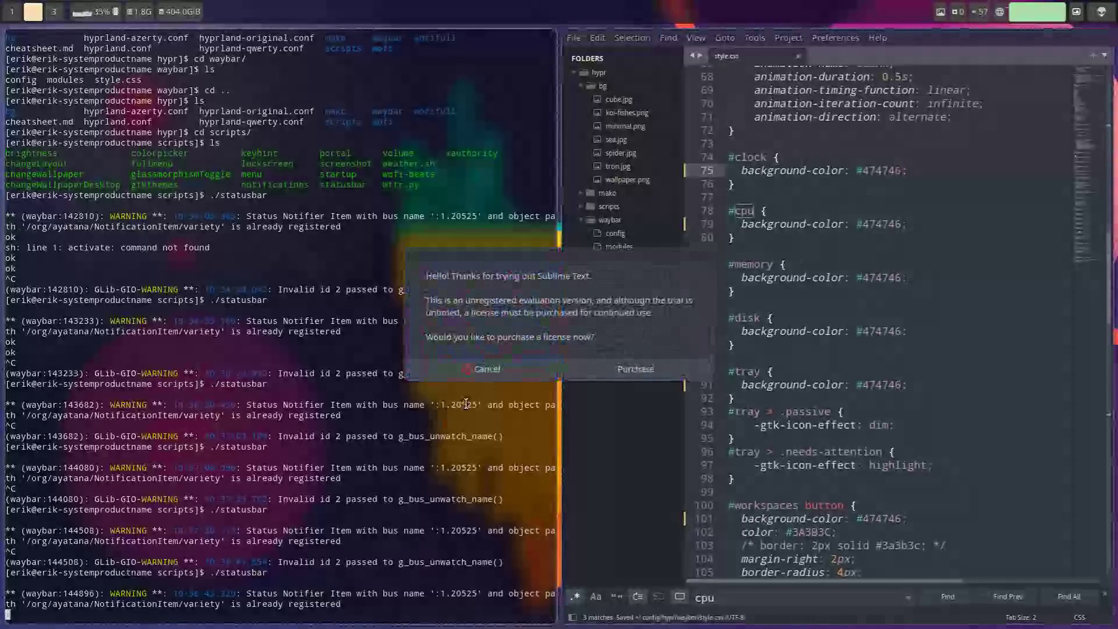
- Dismiss the license purchase prompt, then stop and relaunch the status bar to apply the clock background
left_click(519, 365)
key("Up")
key("ctrl+c")
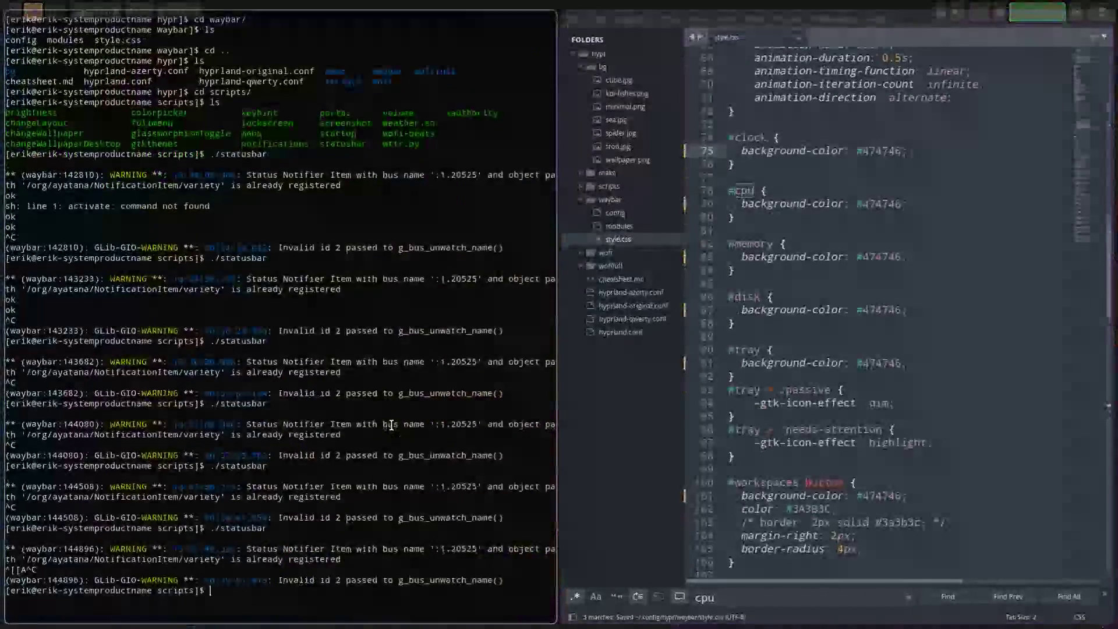
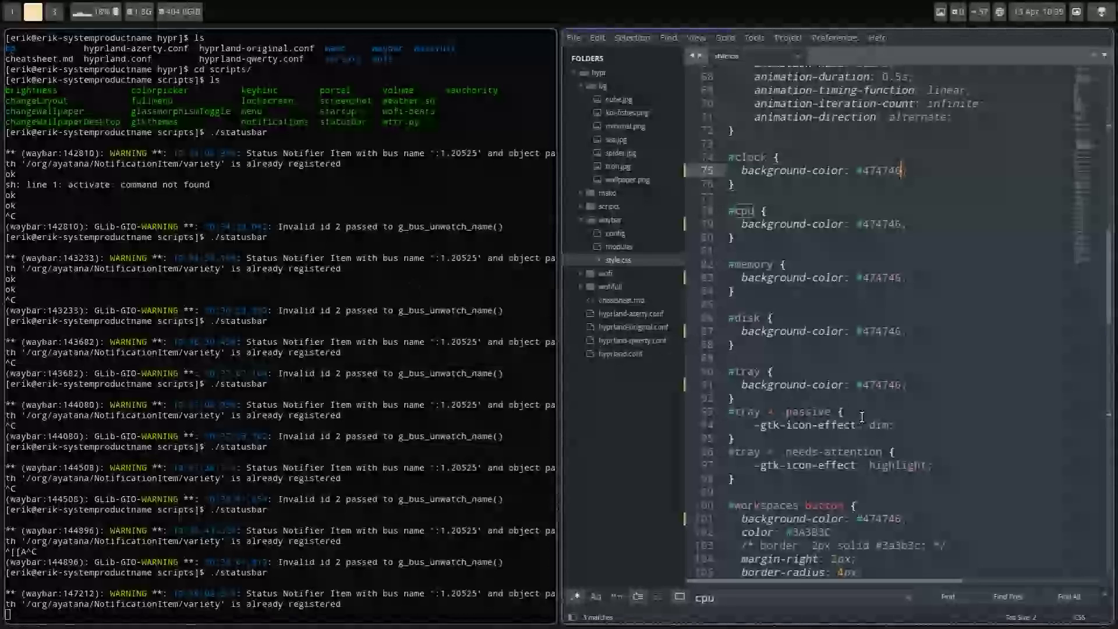
- Check the active workspace highlight on the bar by switching to workspace 1 and back to workspace 2
scroll(861, 417, "down", 4)
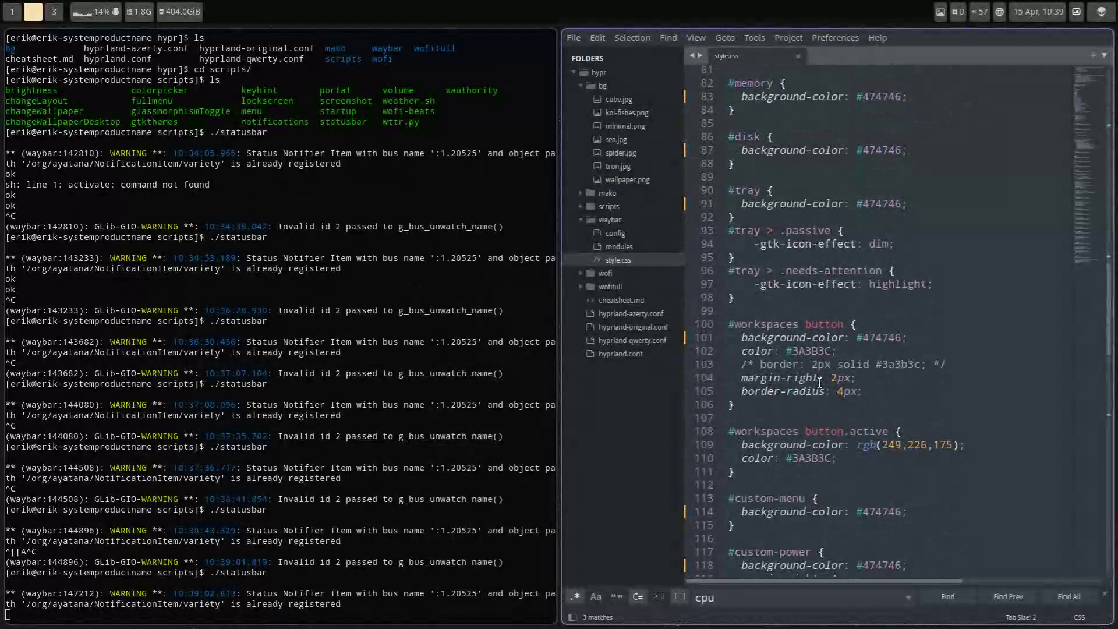
left_click(952, 365)
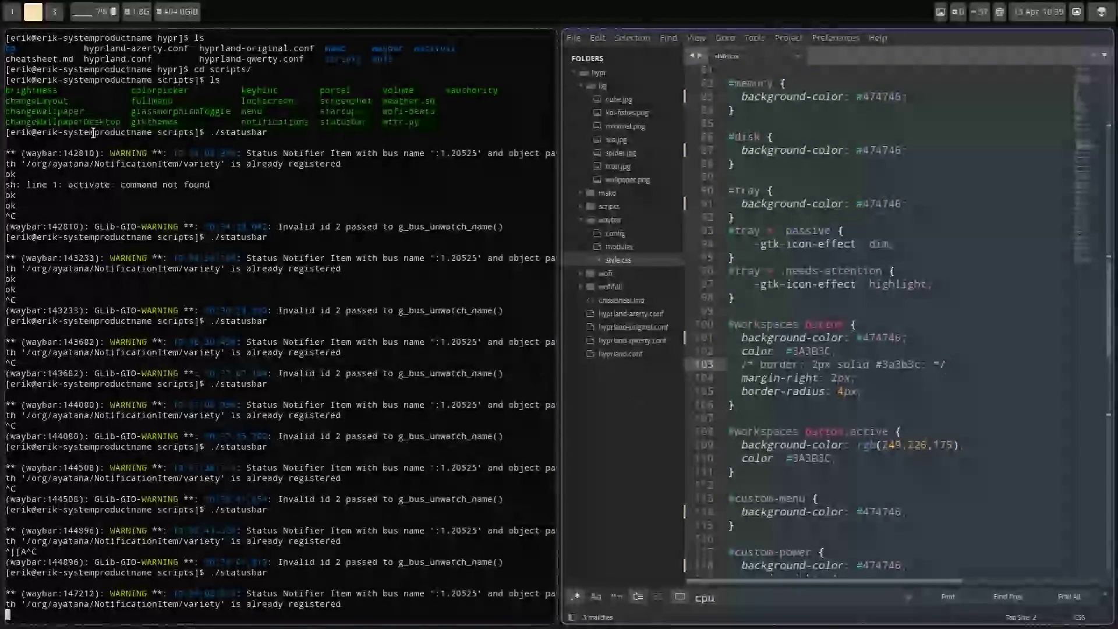
left_click(15, 16)
left_click(34, 13)
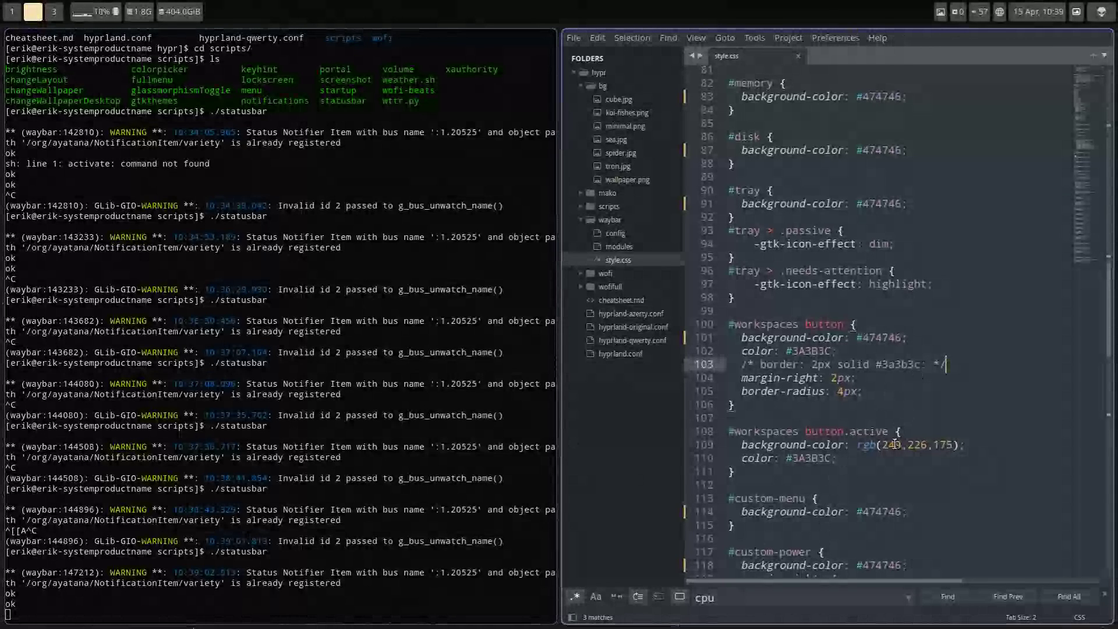
- Replace the rgb background-color of the #workspaces button.active rule with #474746 and save style.css
left_click_drag(857, 445, 957, 445)
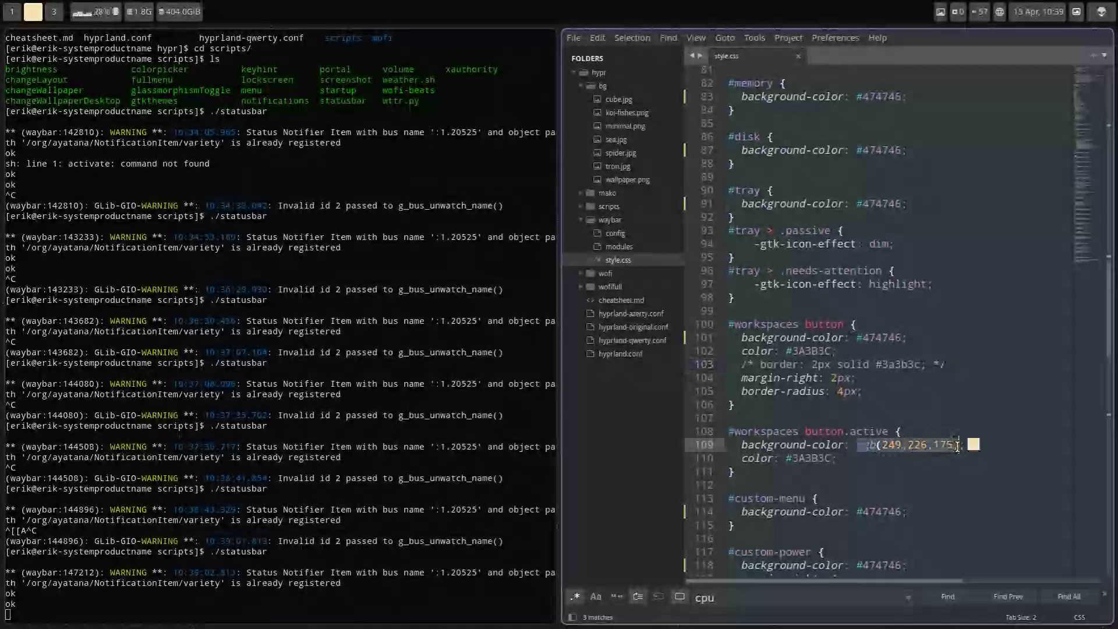
type("474746")
left_click(860, 444)
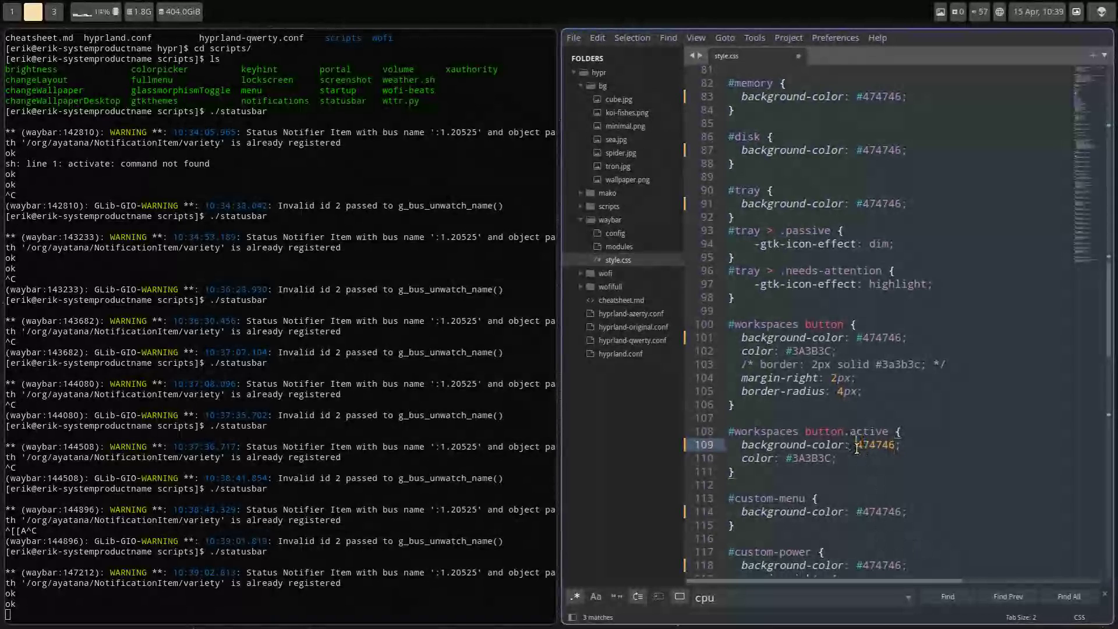
type("#")
key("ctrl+s")
- Switch to the browser on workspace 3, pick the lighter grey #838582 in the Google color picker and copy its hex code
left_click(56, 13)
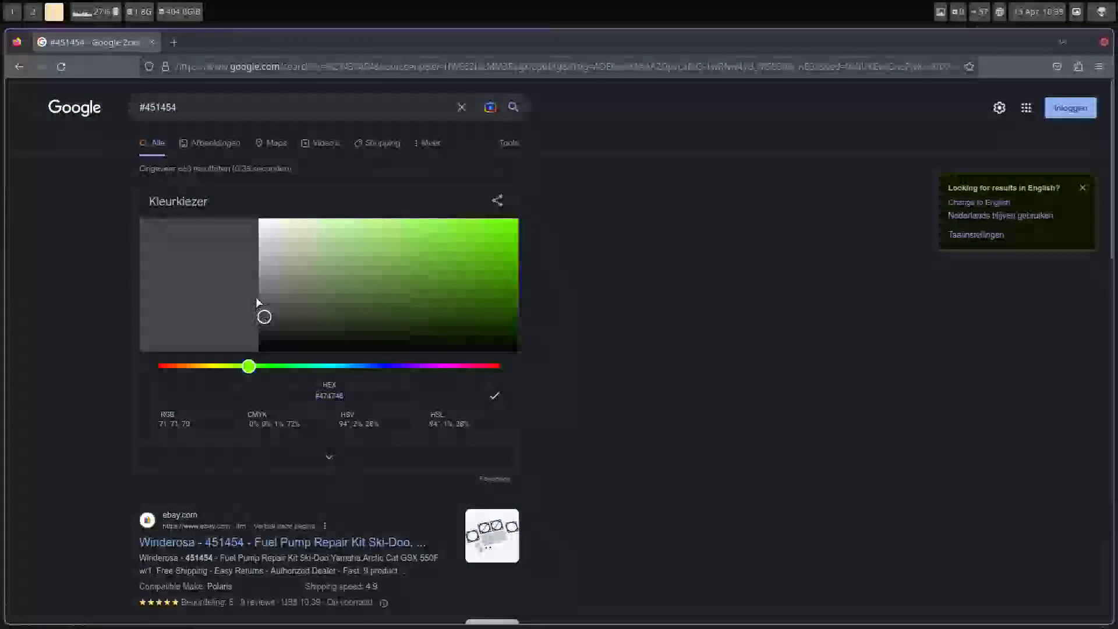
left_click(265, 293)
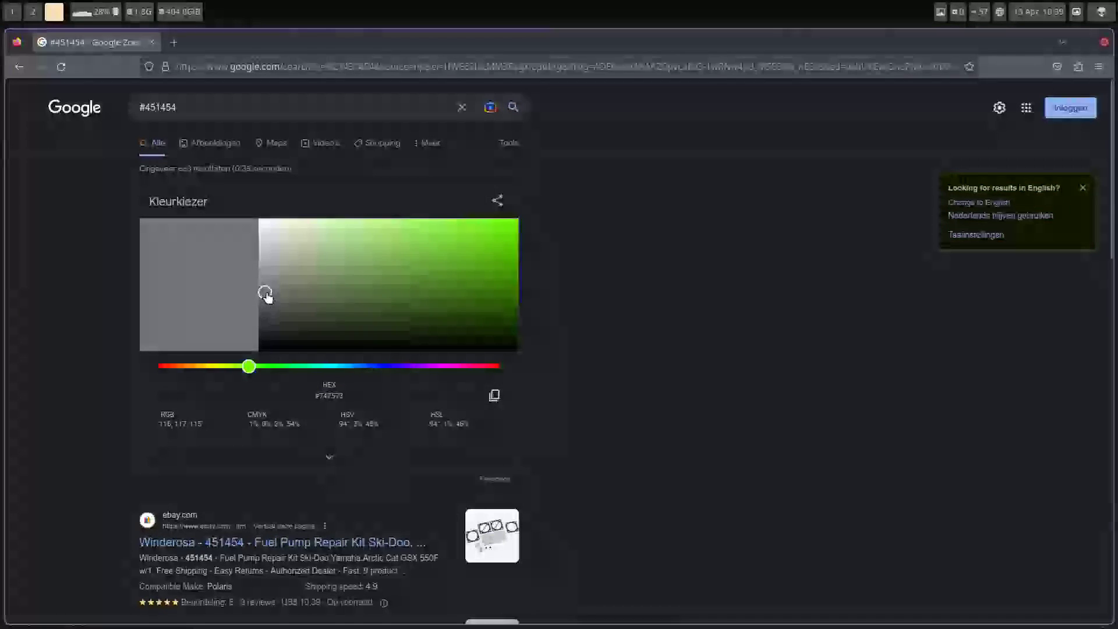
left_click(264, 284)
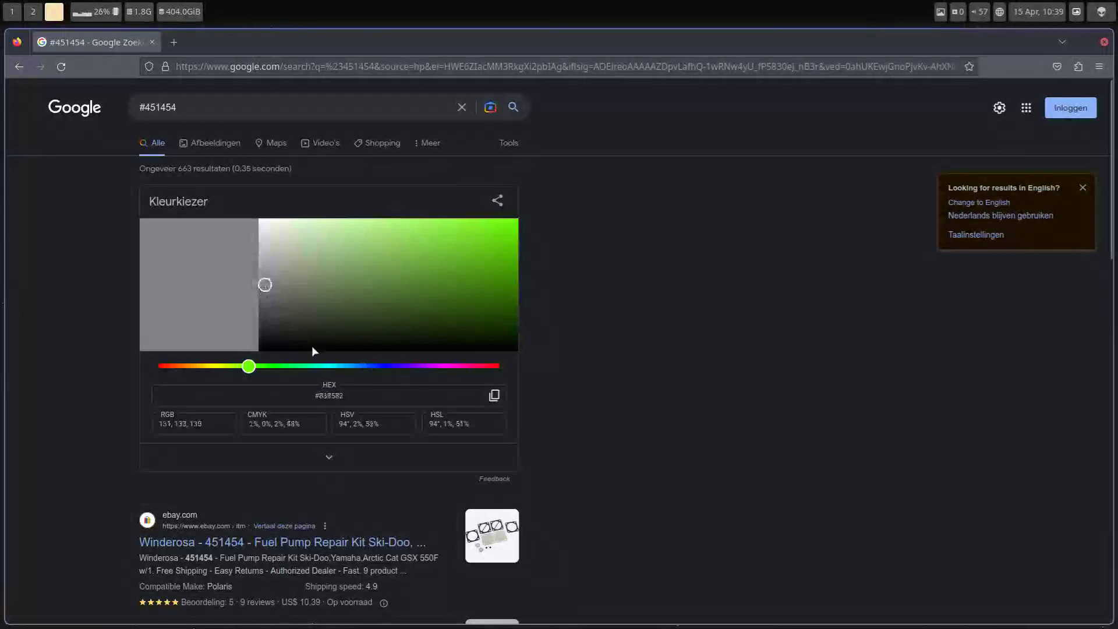
left_click(494, 396)
- Return to workspace 2, paste #838582 as the #workspaces button.active background-color and save style.css
left_click(12, 11)
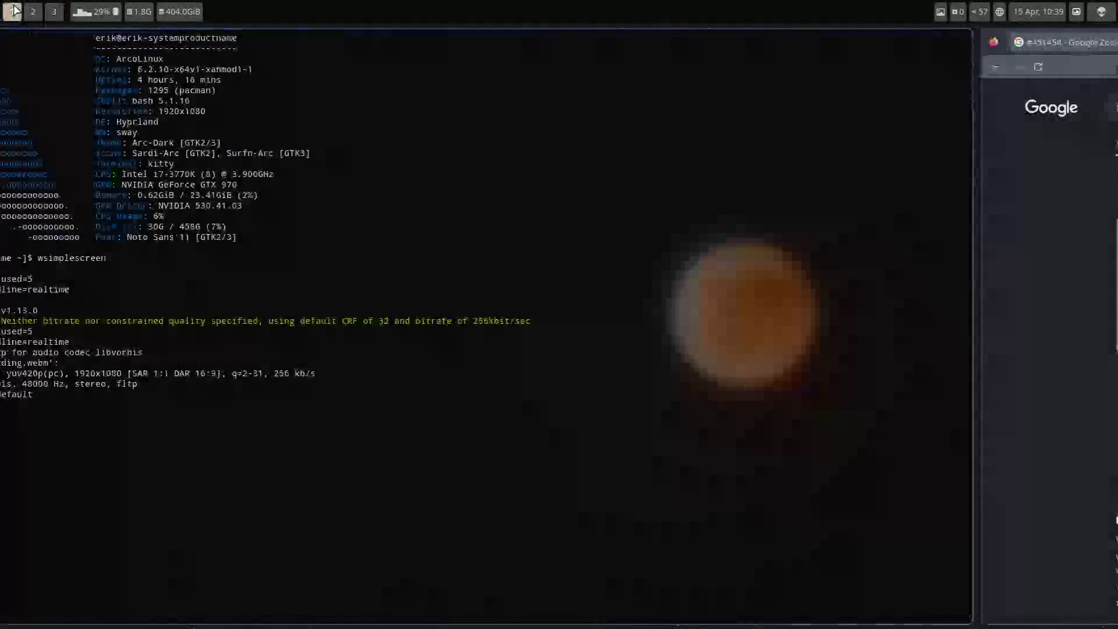
left_click(33, 11)
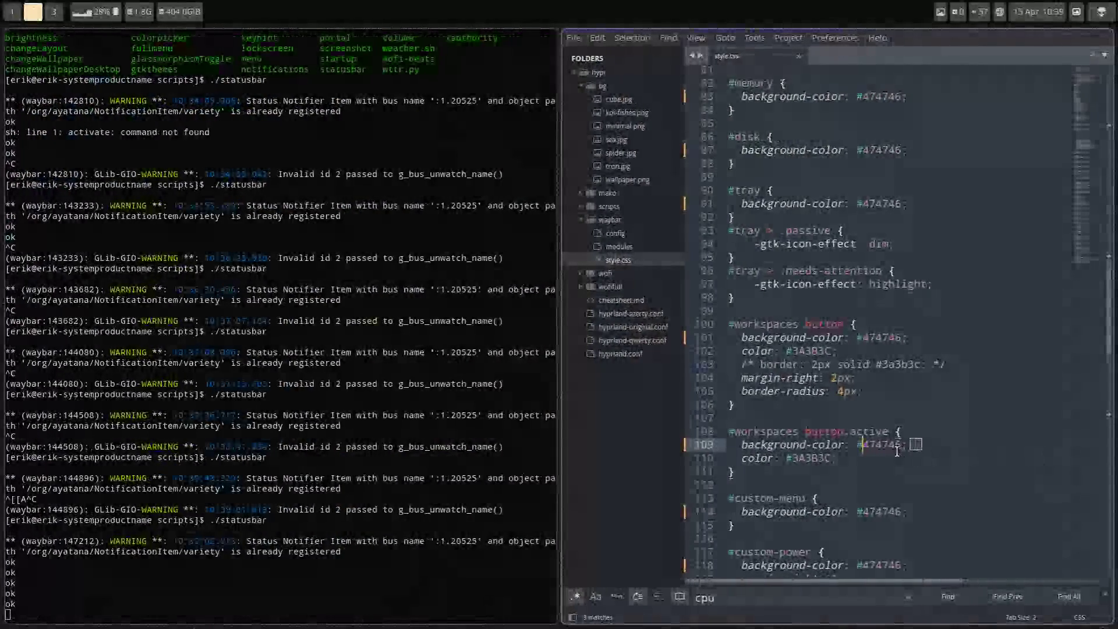
left_click_drag(857, 444, 901, 445)
key("ctrl+v")
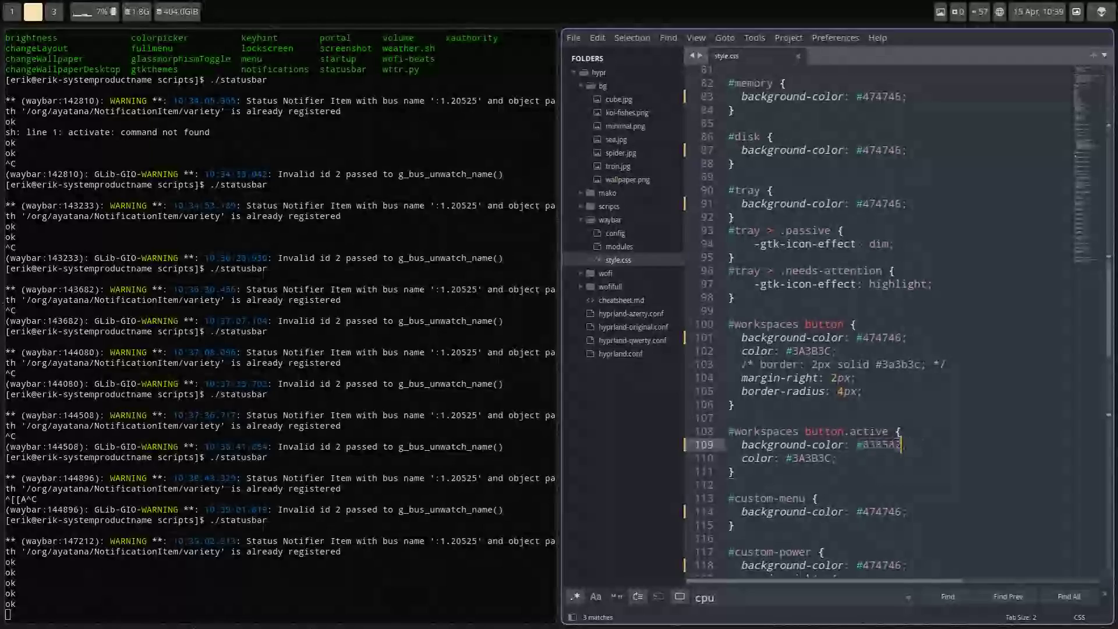
key("ctrl+s")
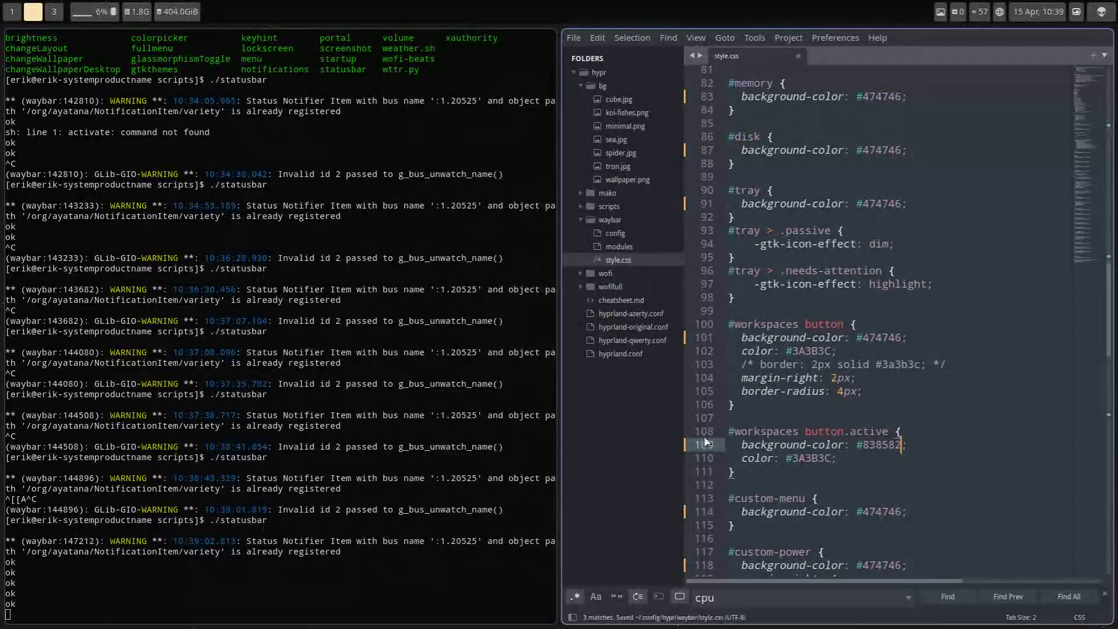
- Stop the status bar and run ./statusbar again to apply the #838582 active workspace color
key("ctrl+c")
key("Up")
key("Return")
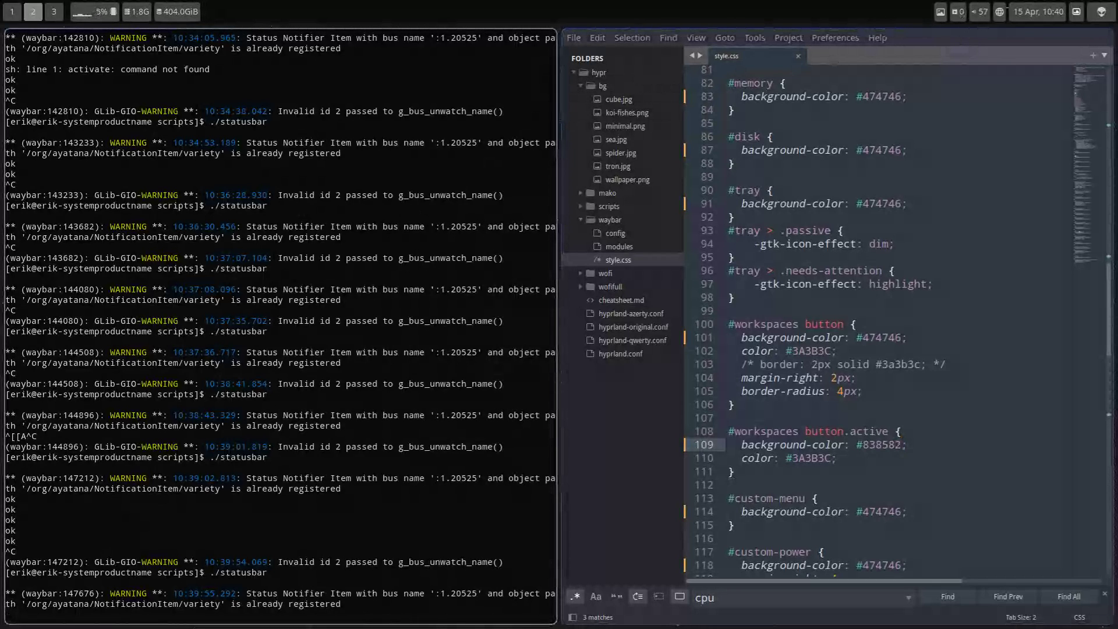
- Review the global font-size setting and the module rules in the first part of style.css
scroll(1051, 224, "up", 20)
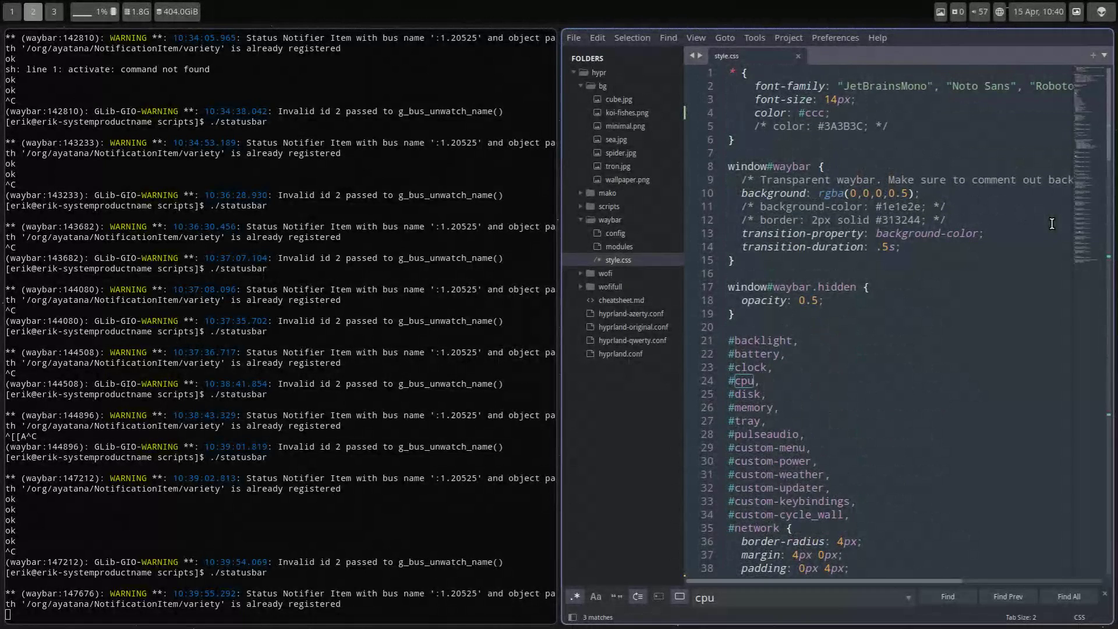
double_click(796, 100)
scroll(814, 158, "down", 5)
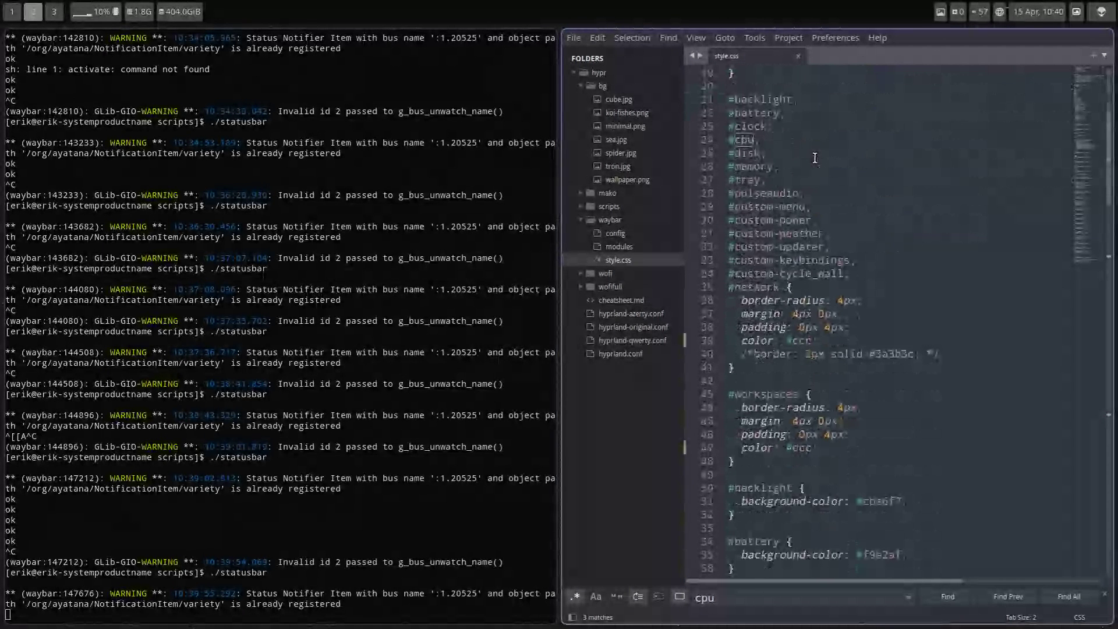
scroll(814, 158, "up", 5)
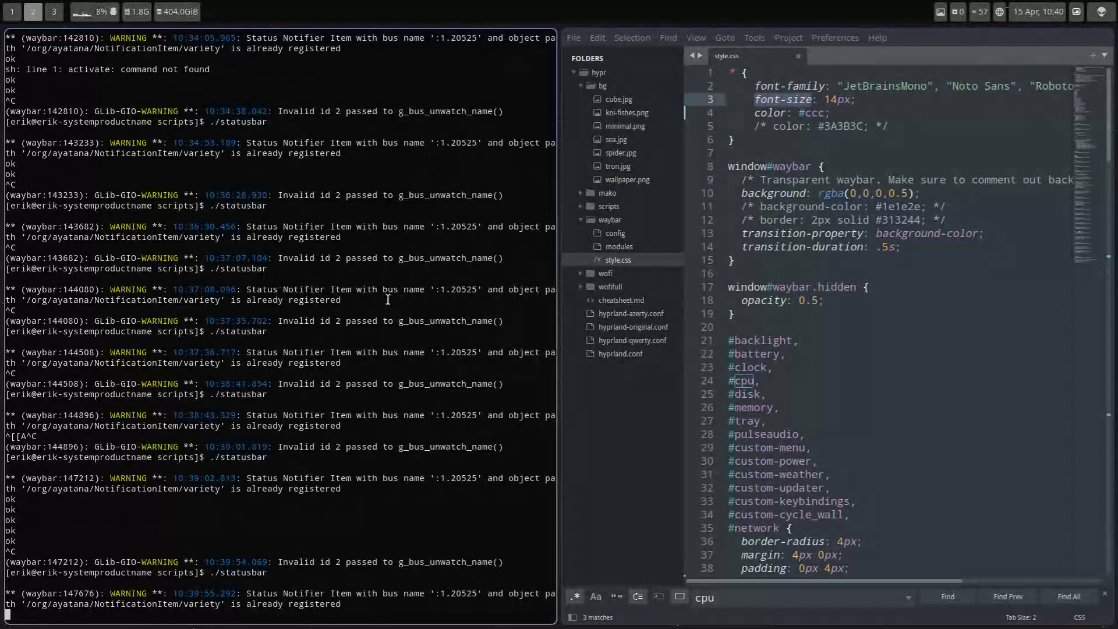
- Visit workspaces 3, 4, 1 and 2 in turn to check the active workspace highlight on the bar
left_click(53, 12)
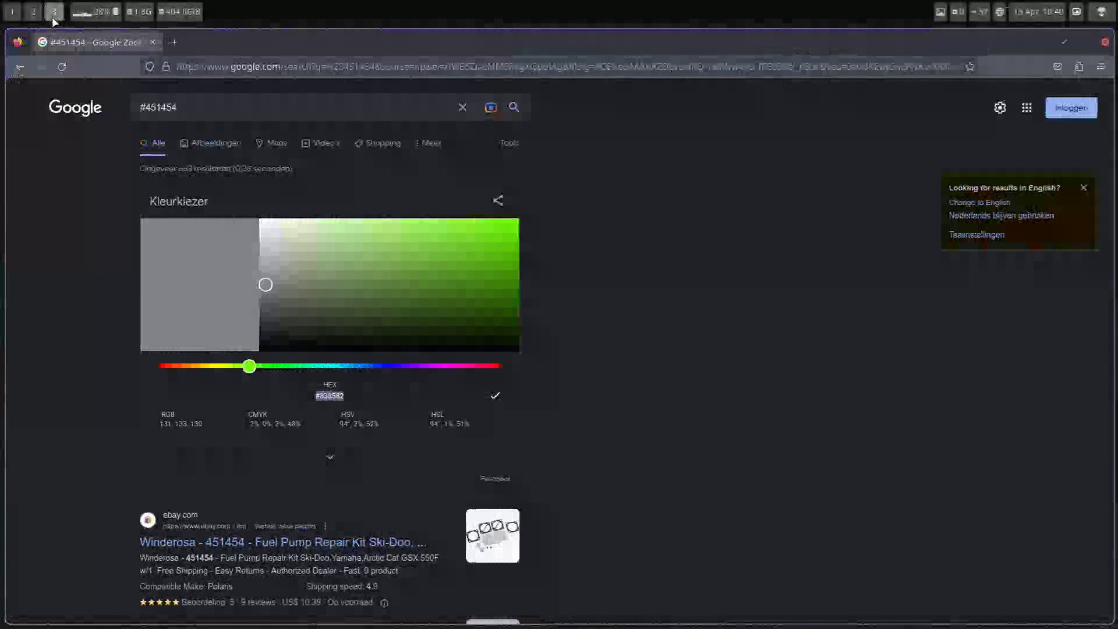
key("super+4")
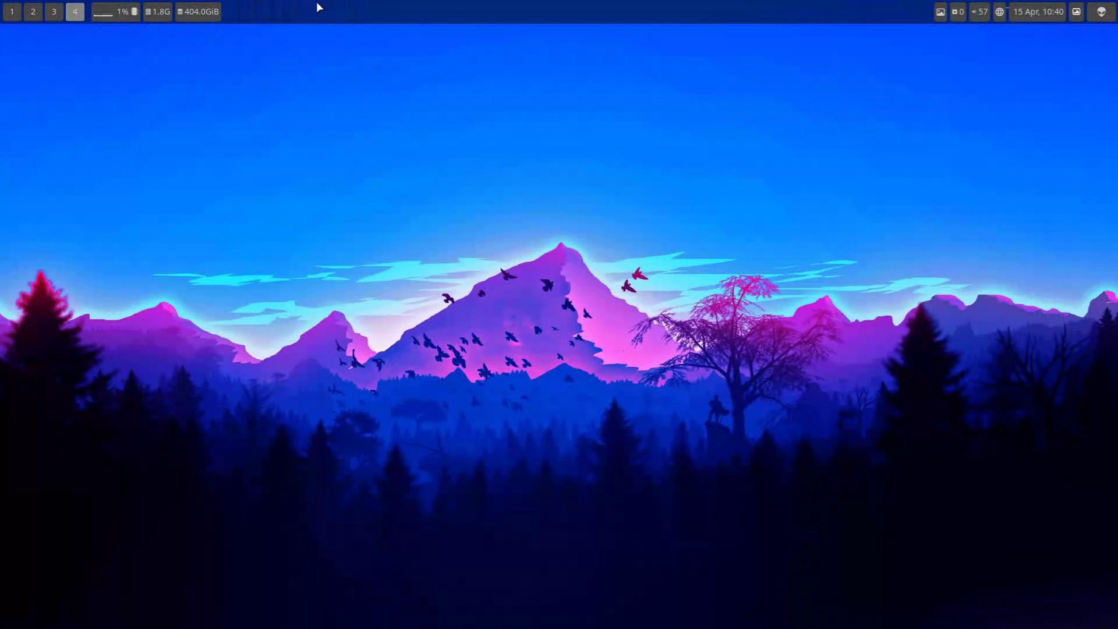
left_click(11, 12)
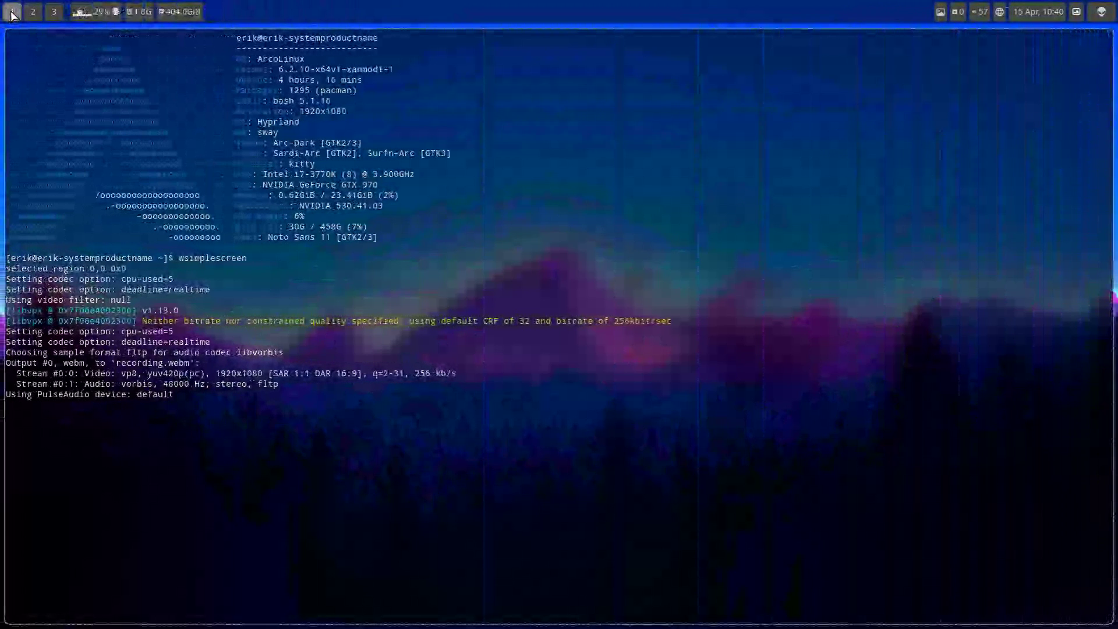
left_click(32, 12)
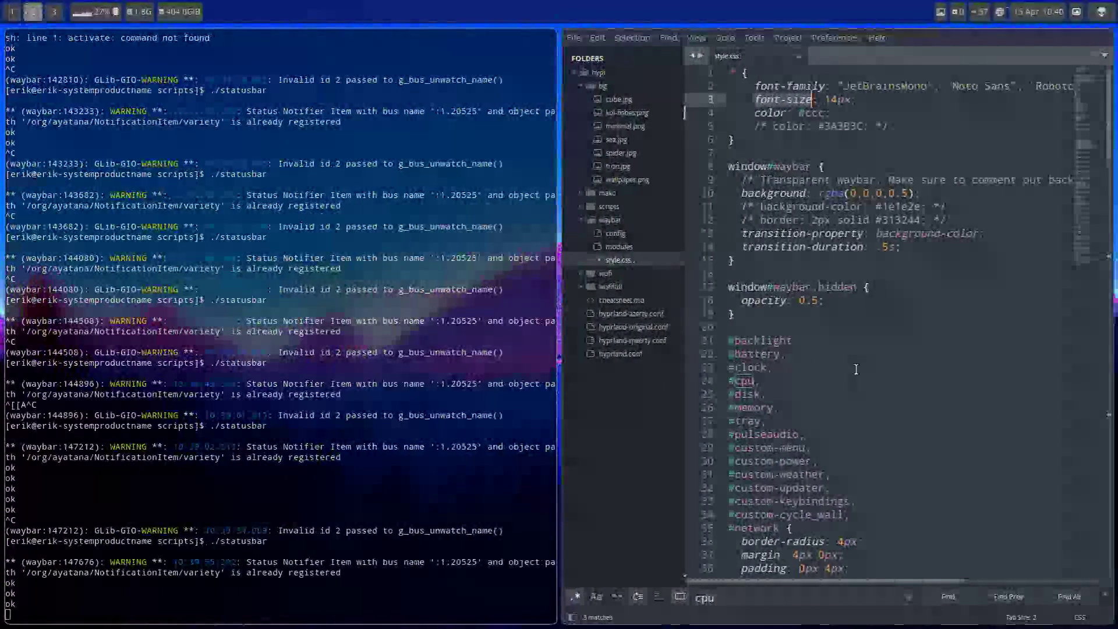
- Examine the text color settings in the global rule and the module rules near the start of style.css
scroll(1011, 378, "down", 4)
scroll(1011, 378, "down", 5)
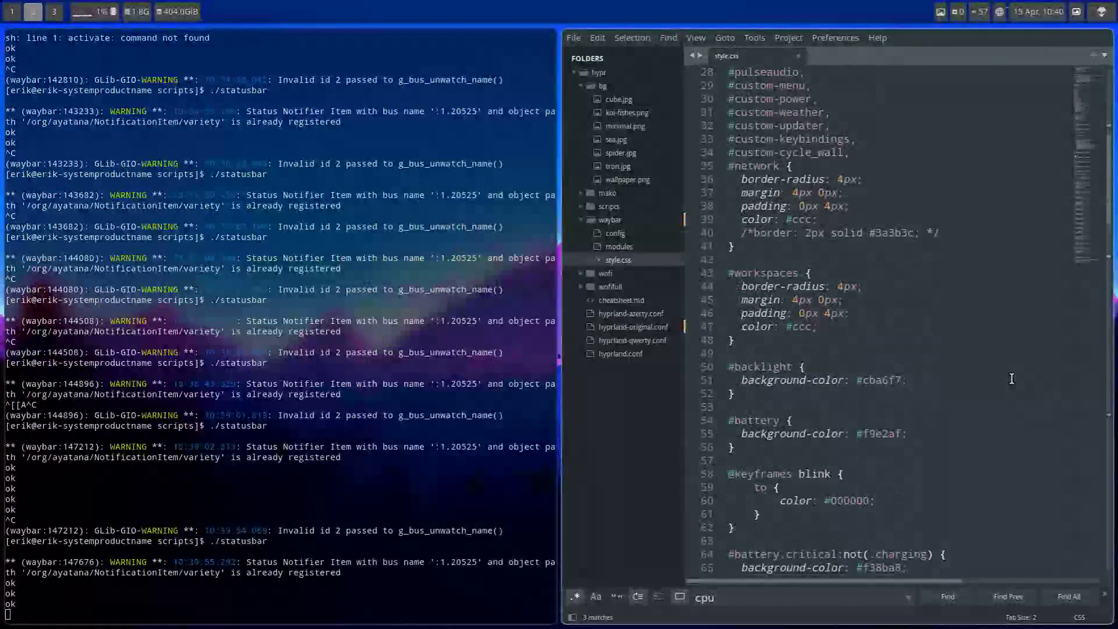
scroll(1011, 378, "up", 9)
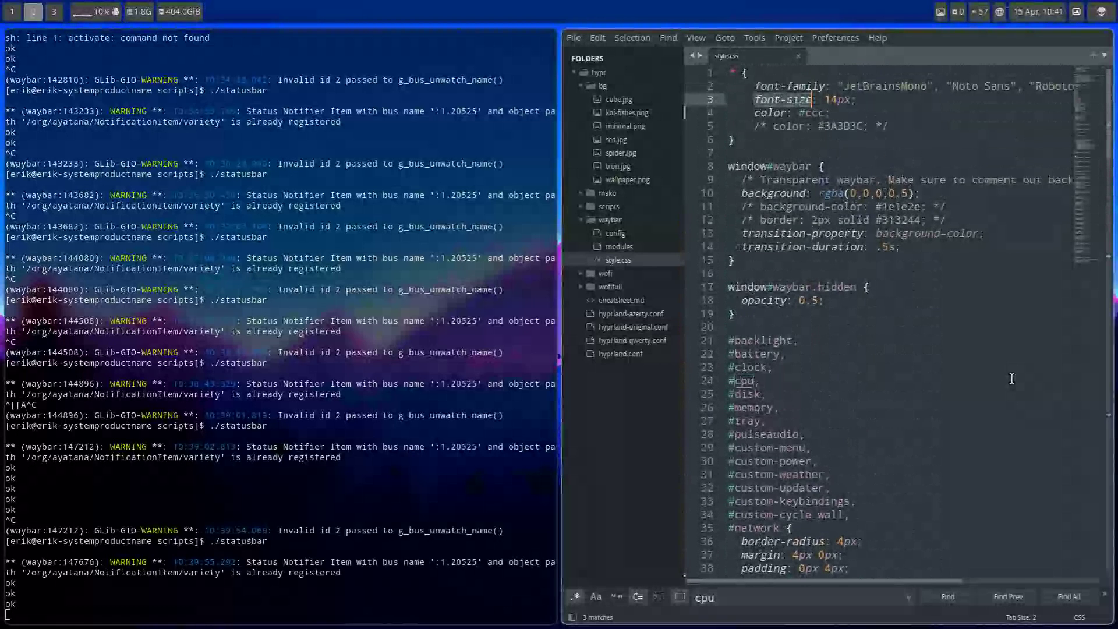
left_click(825, 112)
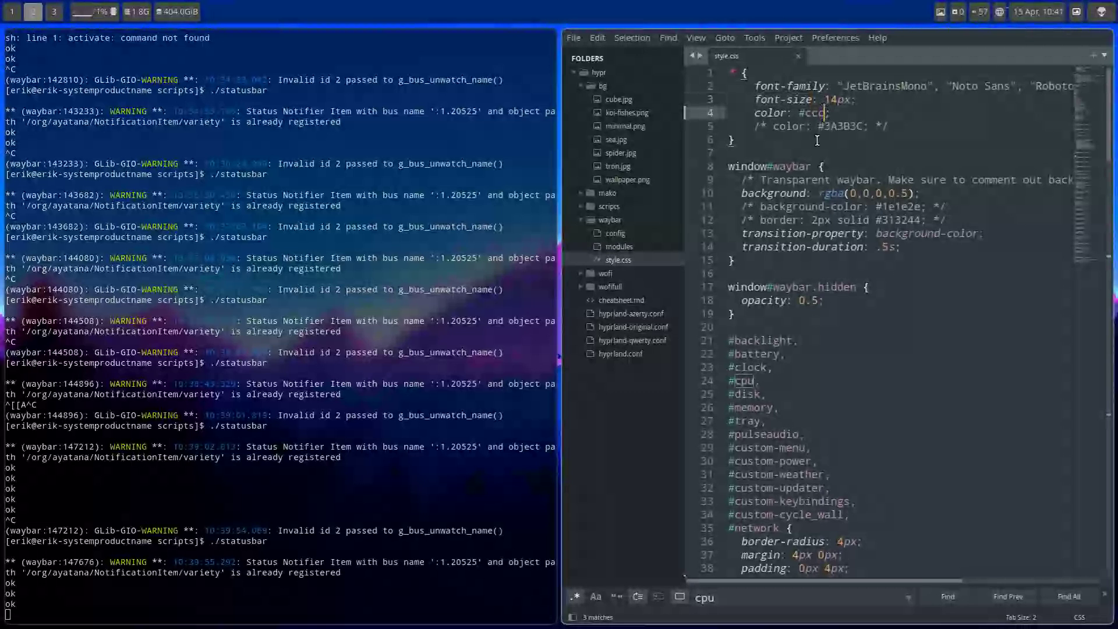
- Copy the color: #f38ba8 line from the #battery.critical rule and paste it below the background-color in #cpu
scroll(844, 278, "down", 6)
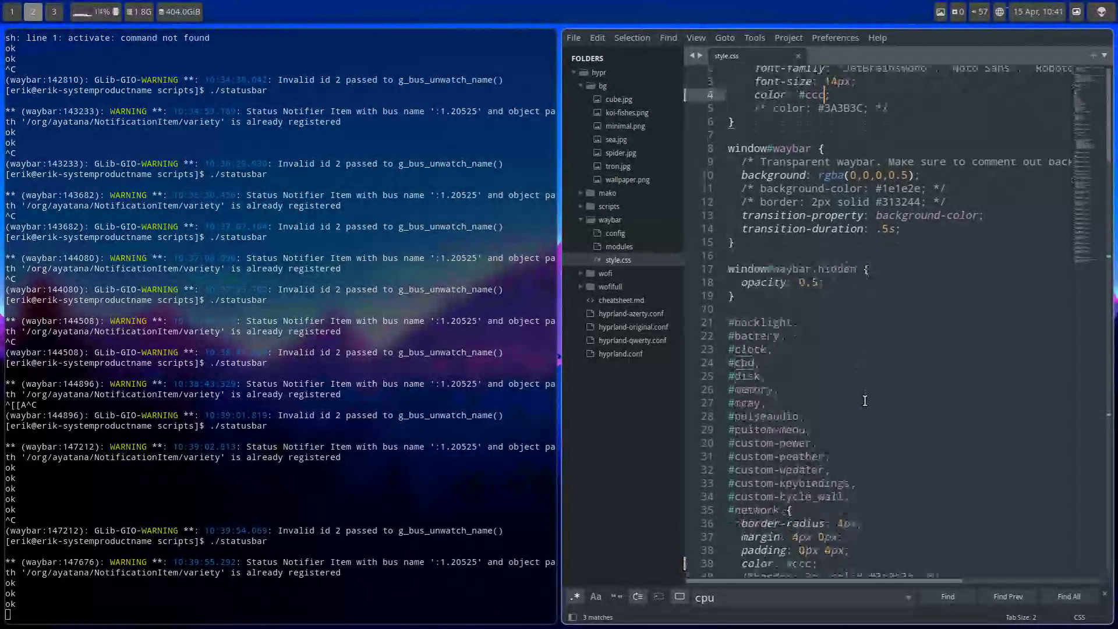
scroll(865, 400, "down", 9)
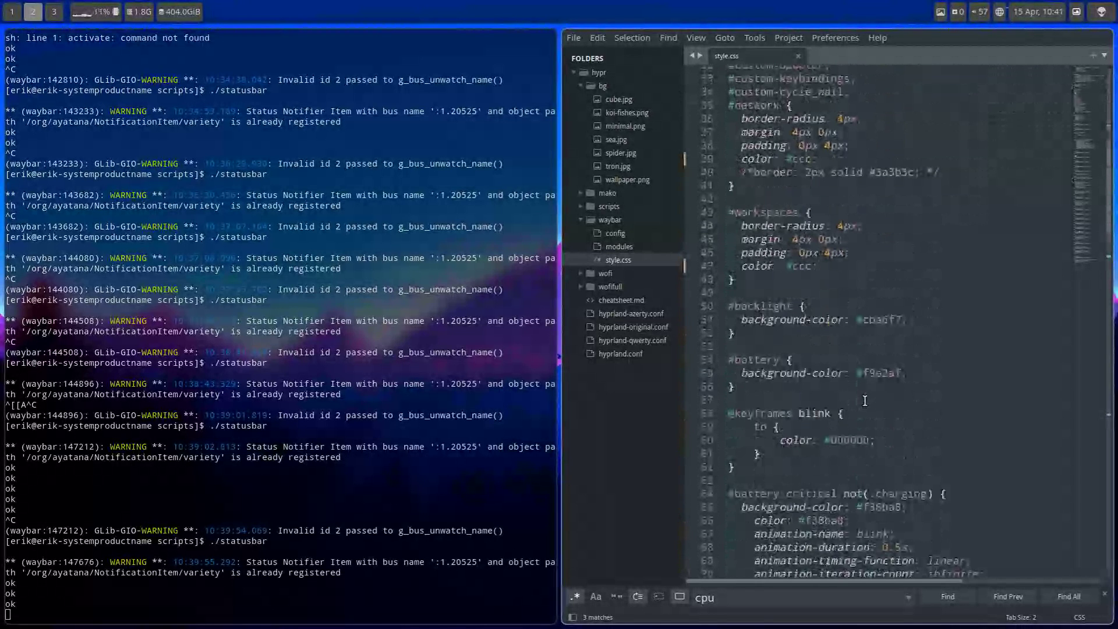
scroll(864, 400, "down", 2)
scroll(855, 401, "up", 3)
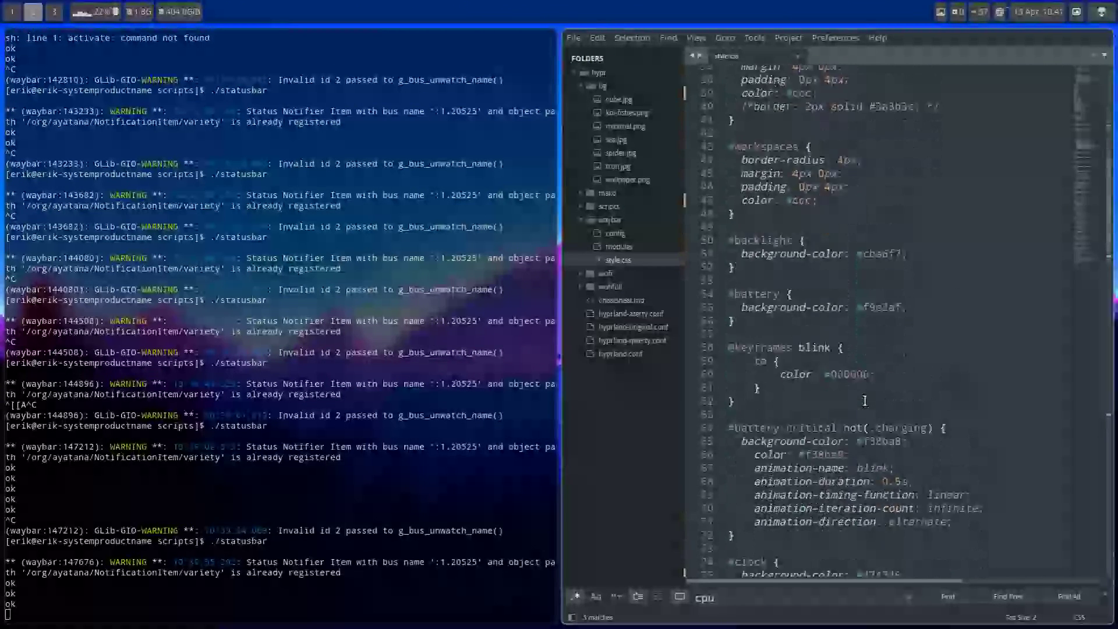
scroll(850, 400, "down", 3)
scroll(841, 400, "up", 2)
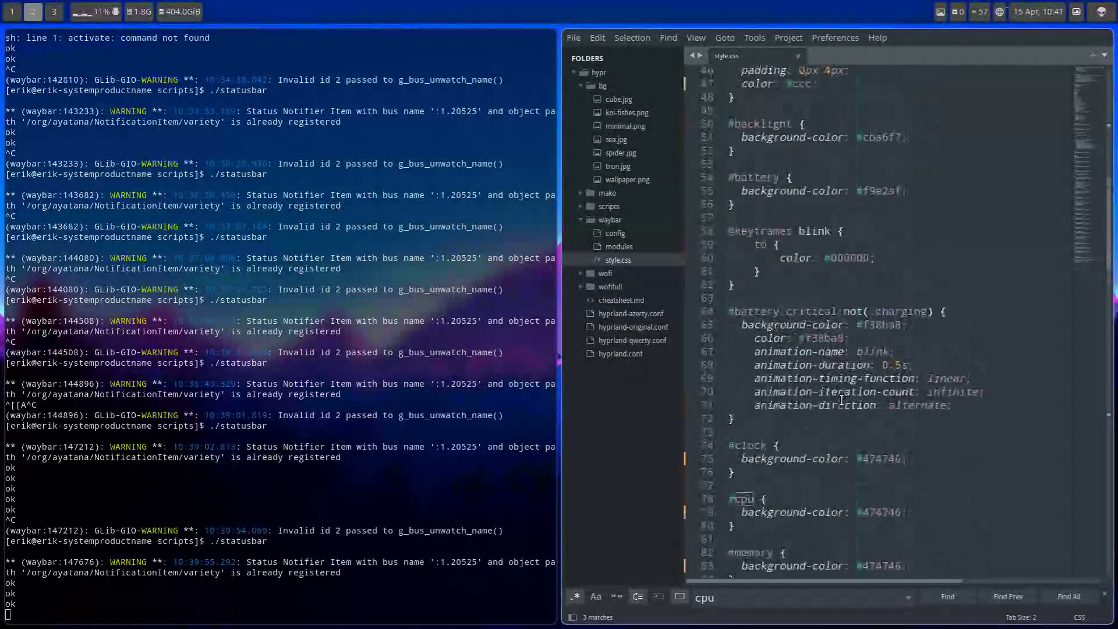
left_click_drag(848, 338, 755, 340)
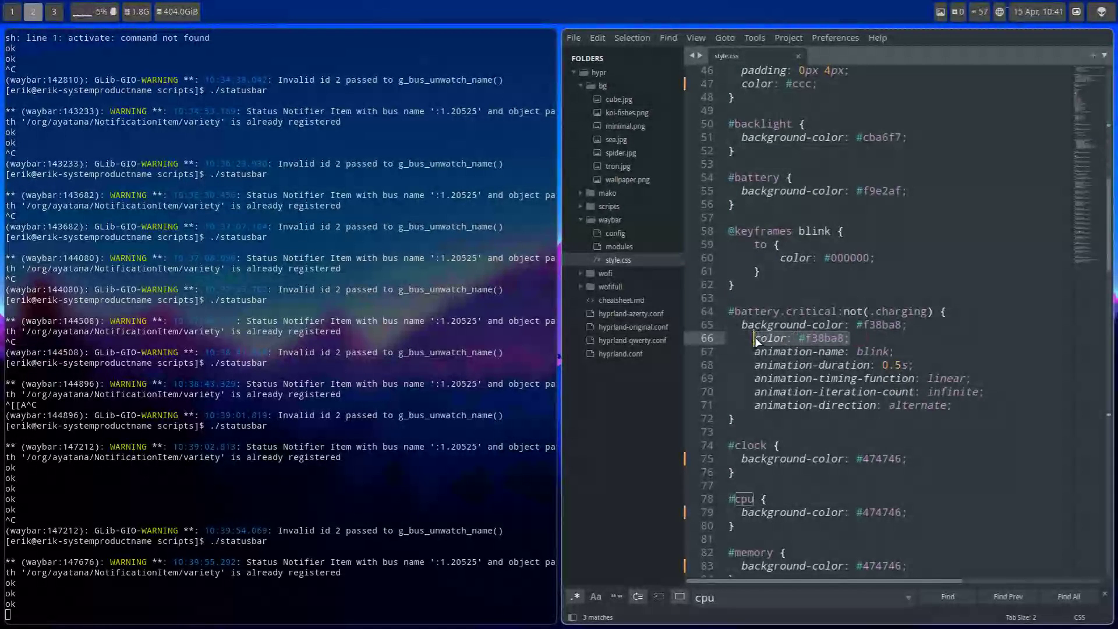
key("ctrl+c")
left_click(937, 514)
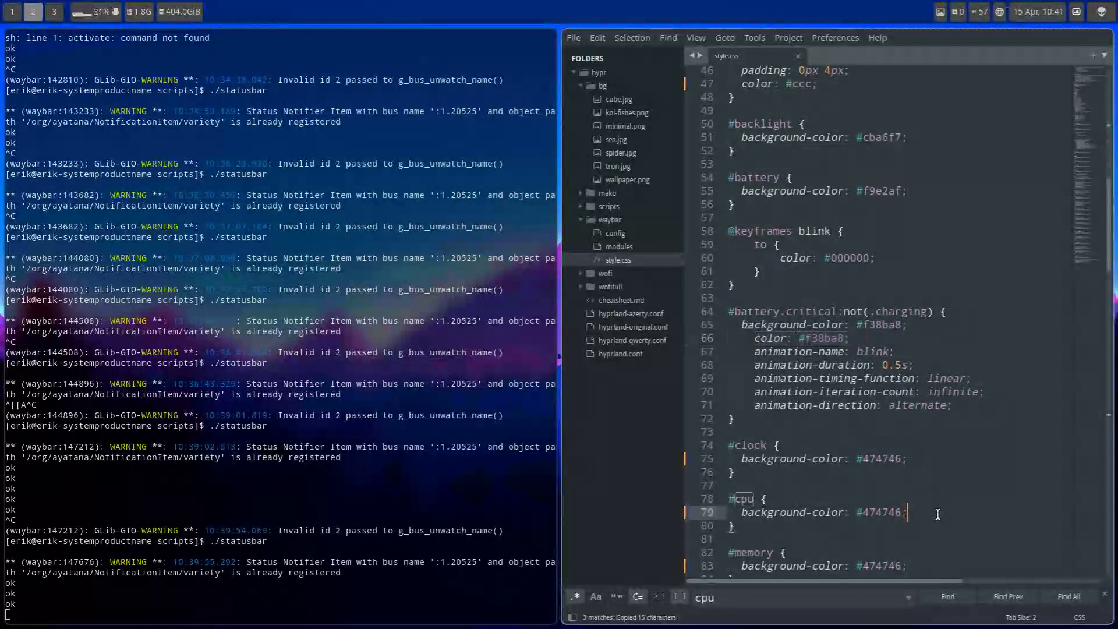
key("Return")
key("ctrl+v")
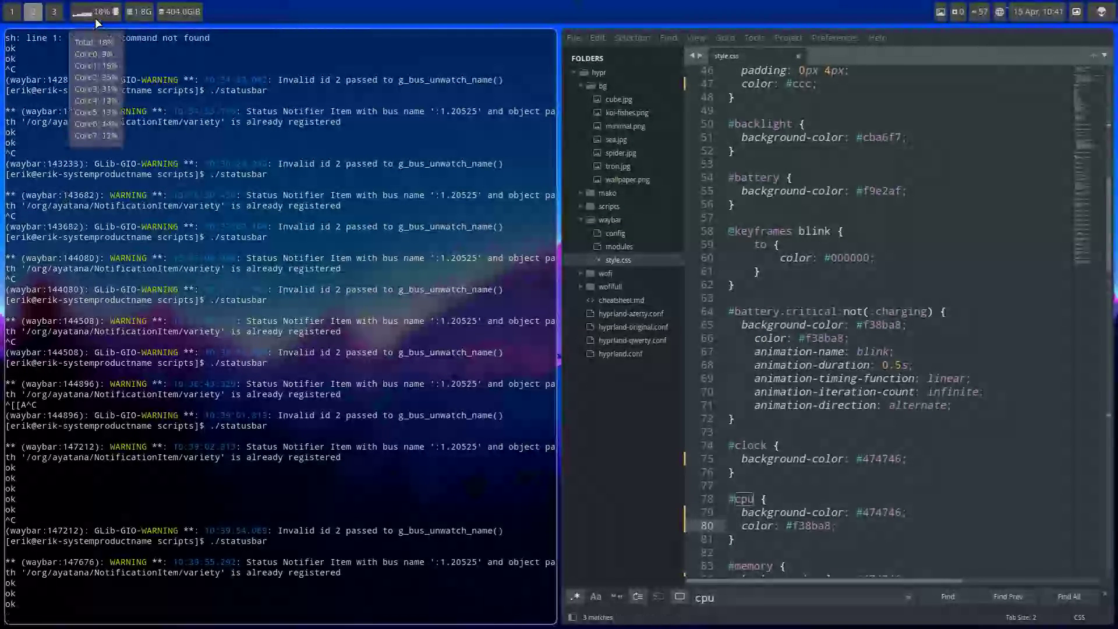
- Try an alpha suffix by changing the #cpu color to #f38ba800, save style.css and restart ./statusbar
left_click(831, 526)
type("00")
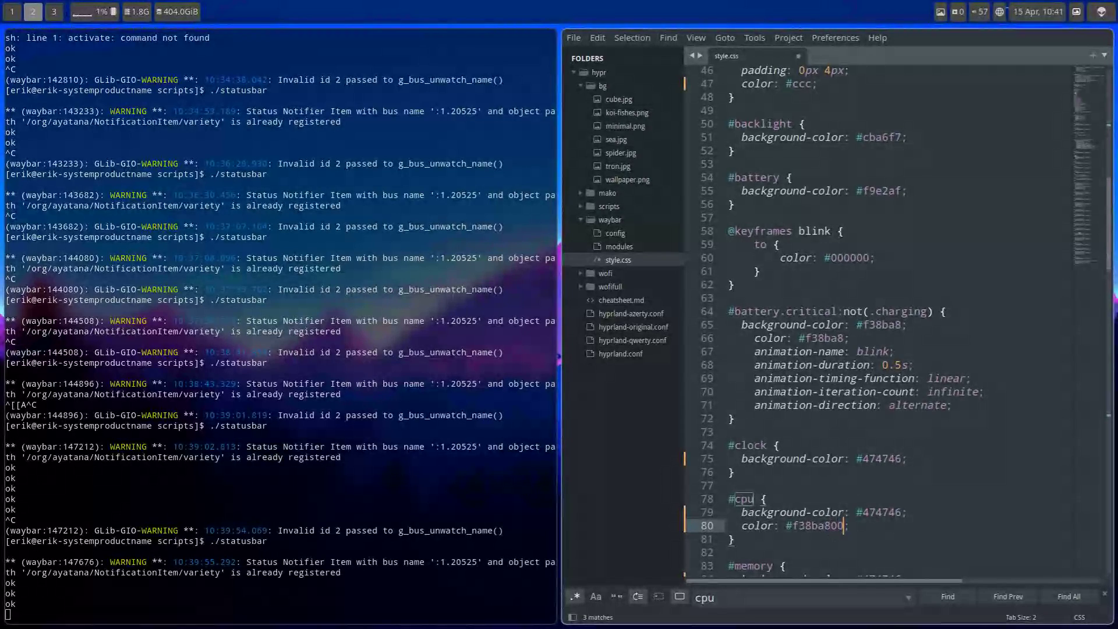
key("ctrl+s")
key("ctrl+c")
key("Up")
key("Return")
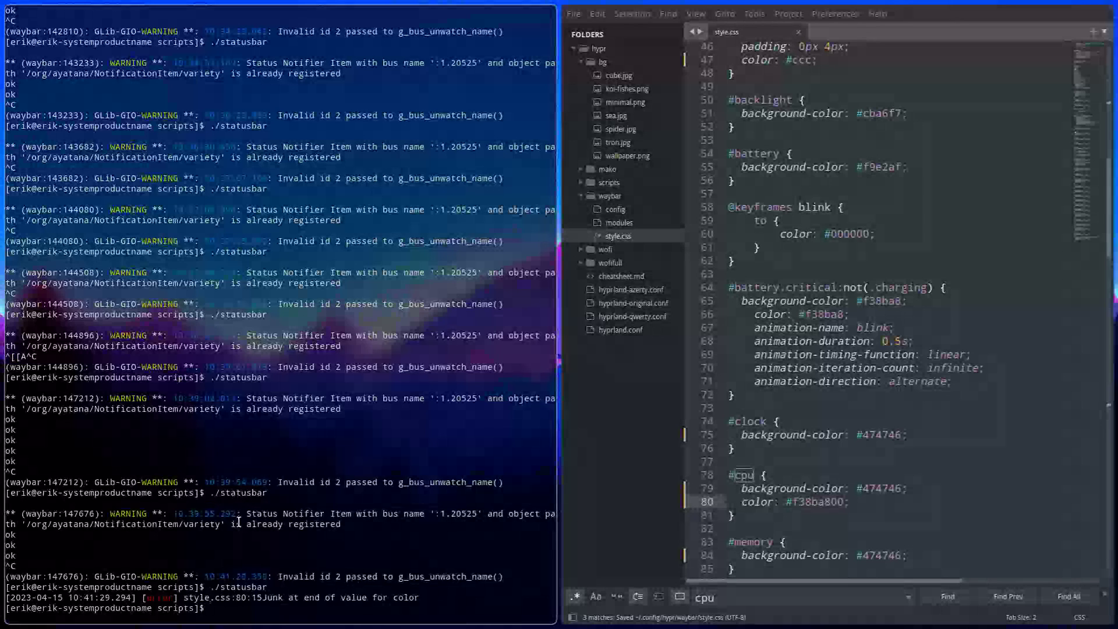
- Remove the trailing 00 from the #cpu color value and save style.css
key("BackSpace")
key("BackSpace")
key("ctrl+s")
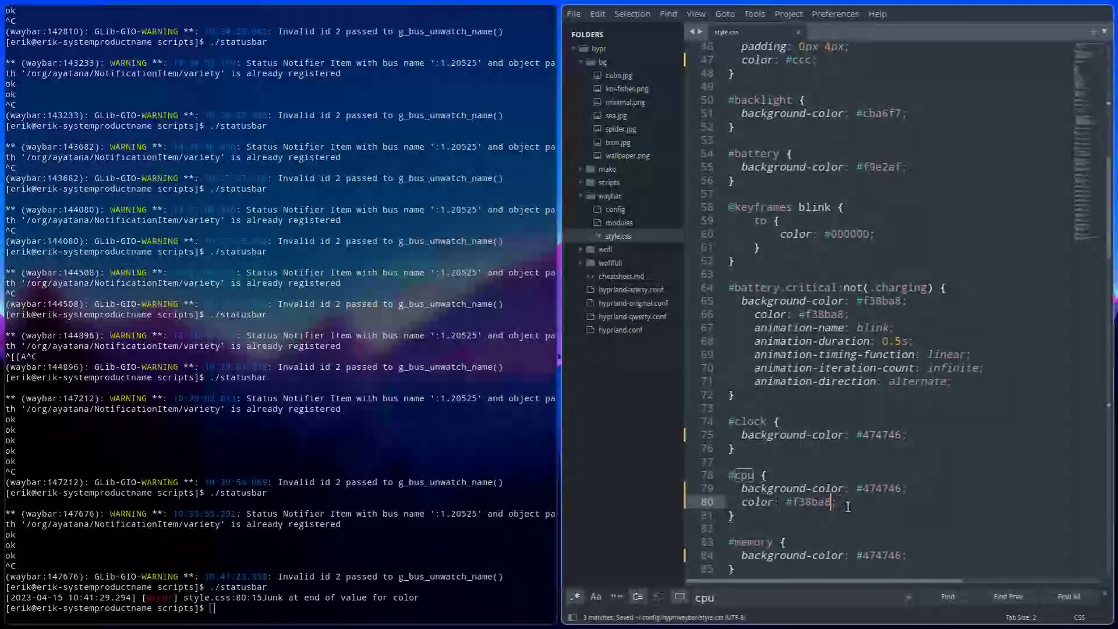
- Search style.css for rgb and copy the rgba(0,0,0,0.5) value from the window#waybar background
scroll(847, 505, "down", 5)
scroll(848, 506, "down", 3)
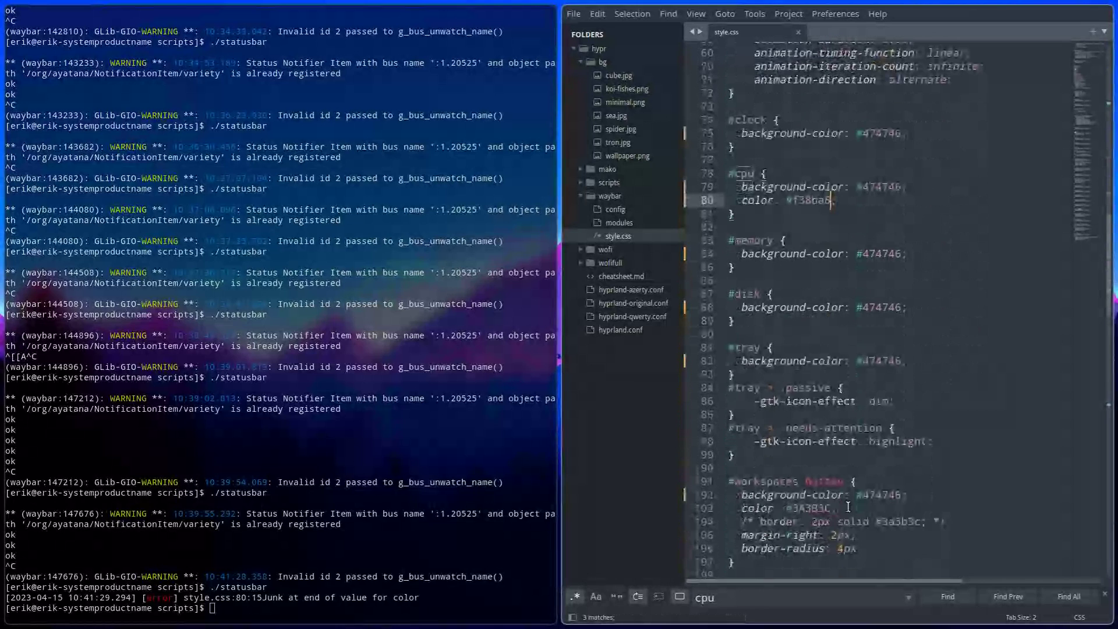
key("ctrl+f")
type("rg")
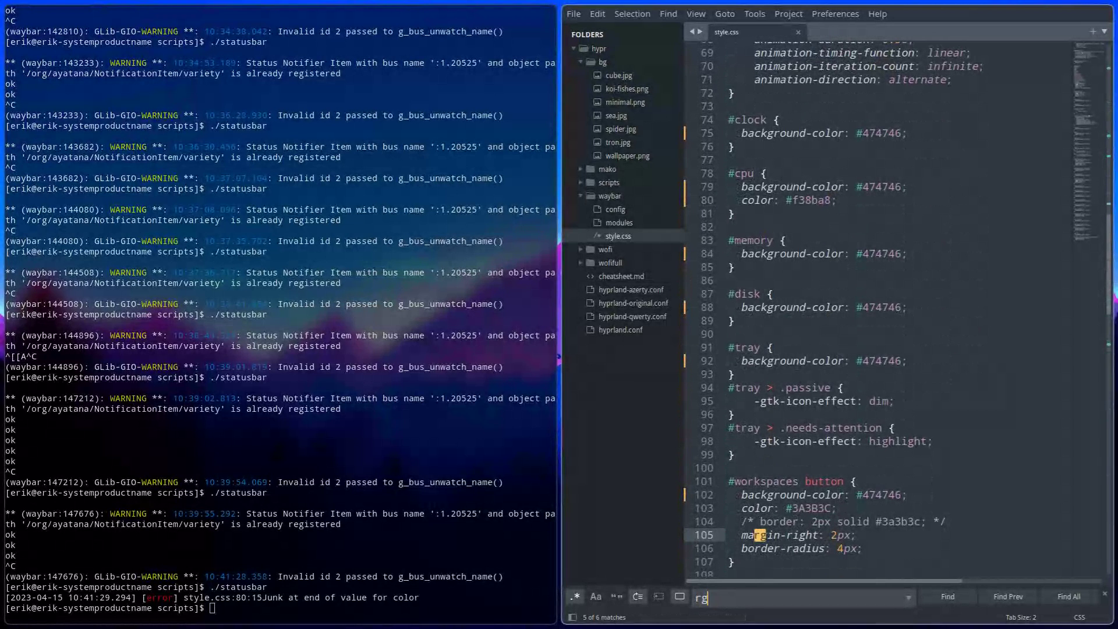
type("b")
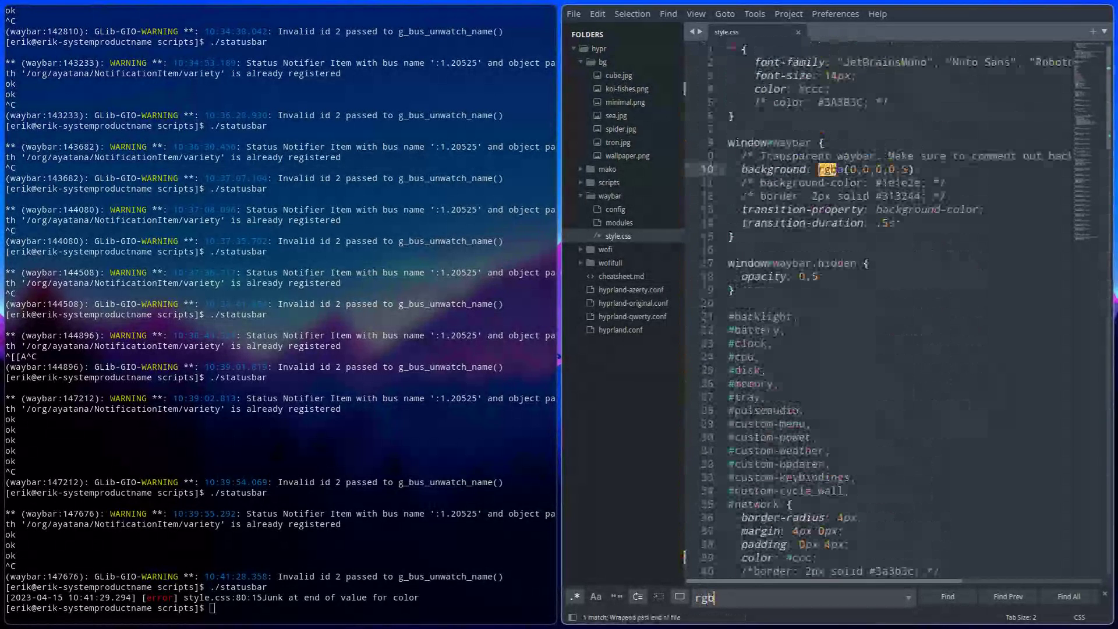
left_click(912, 170)
left_click_drag(912, 170, 817, 173)
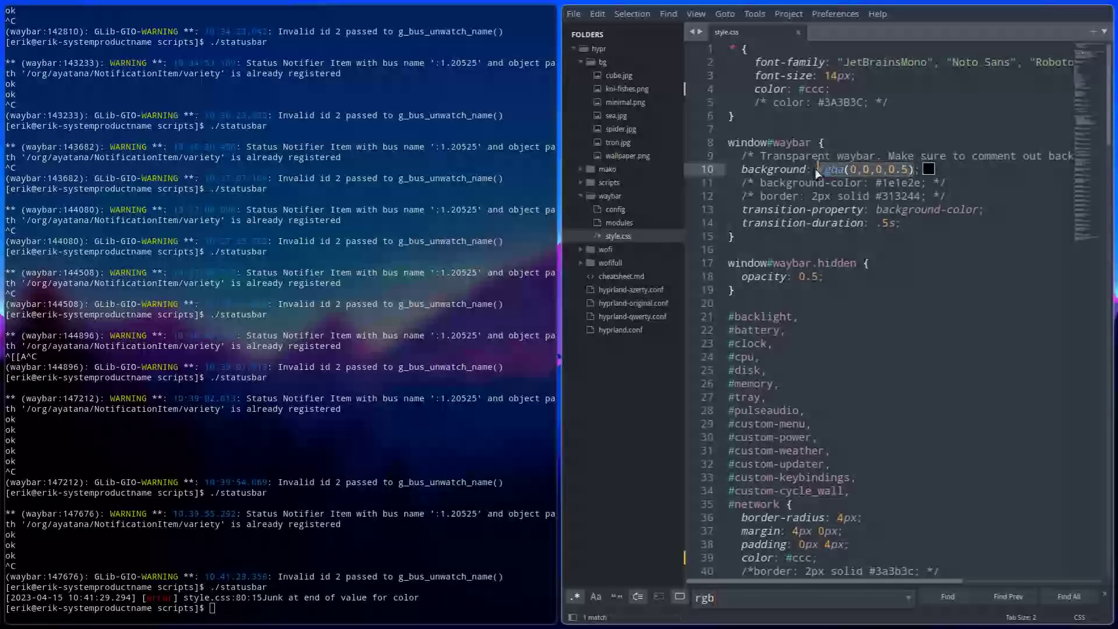
key("ctrl+c")
- Replace the #cpu background-color with the copied rgba(0,0,0,0.5) and save style.css
scroll(844, 409, "down", 6)
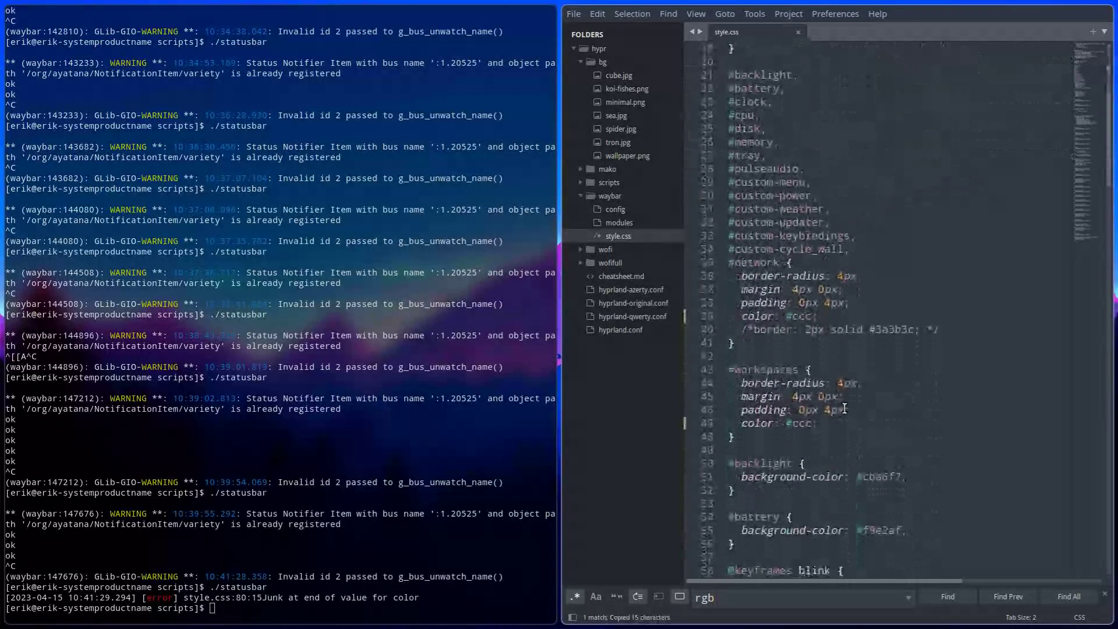
scroll(844, 410, "down", 5)
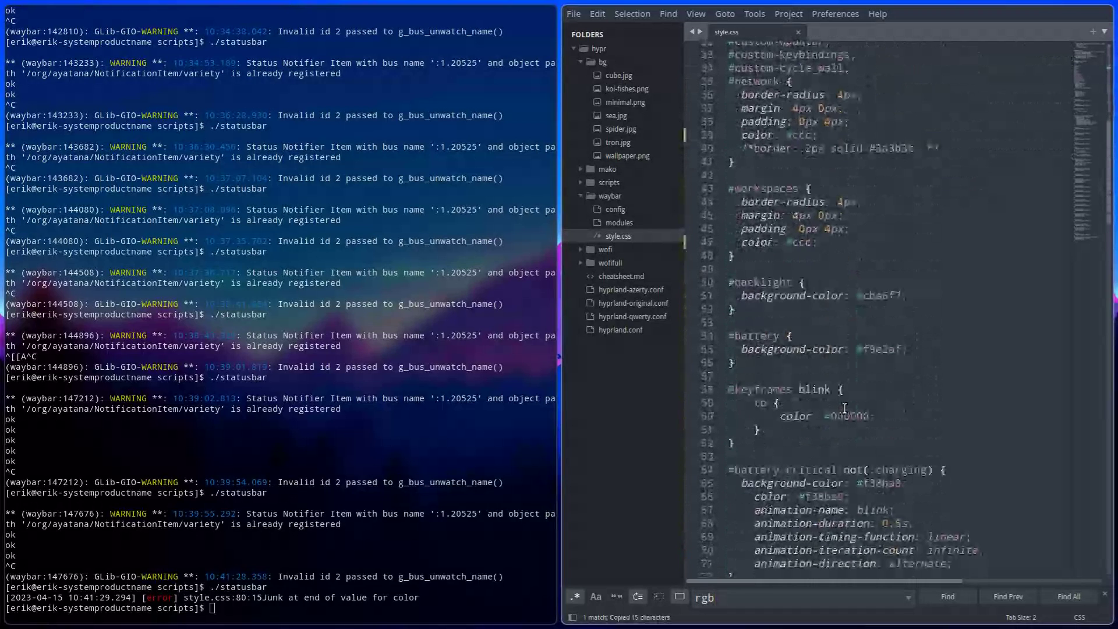
scroll(844, 409, "down", 4)
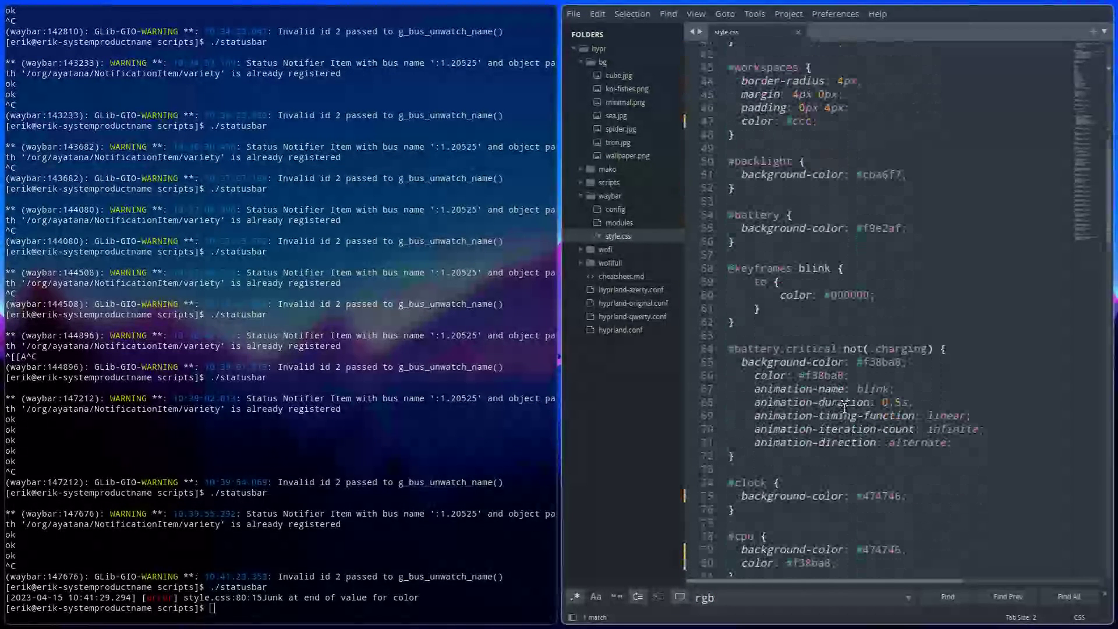
scroll(844, 409, "down", 3)
left_click_drag(833, 442, 782, 441)
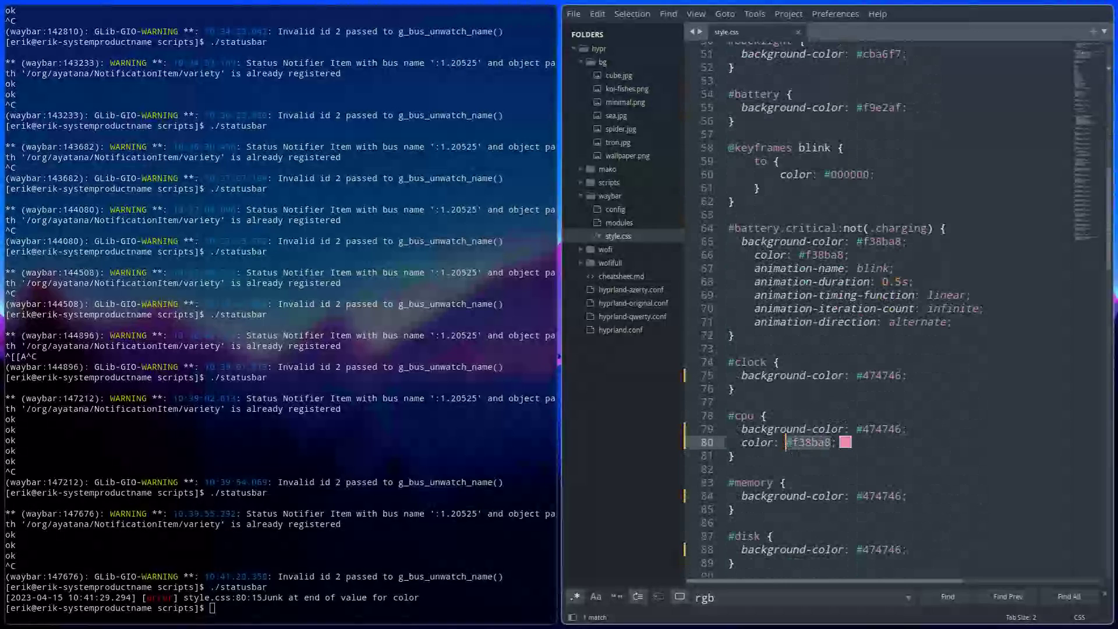
left_click_drag(856, 428, 900, 426)
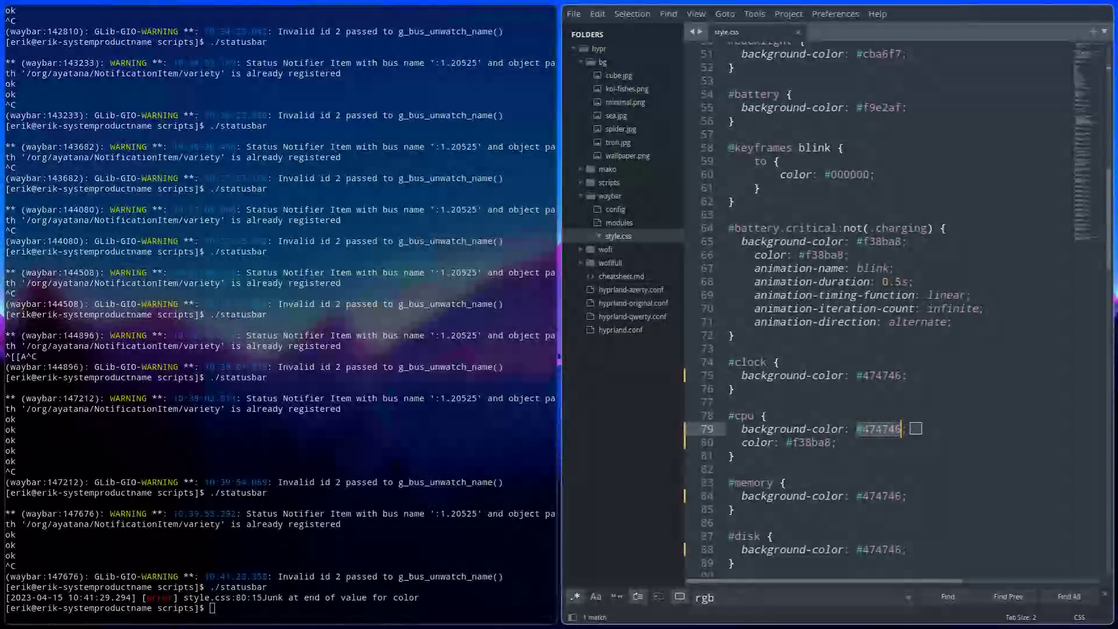
key("ctrl+v")
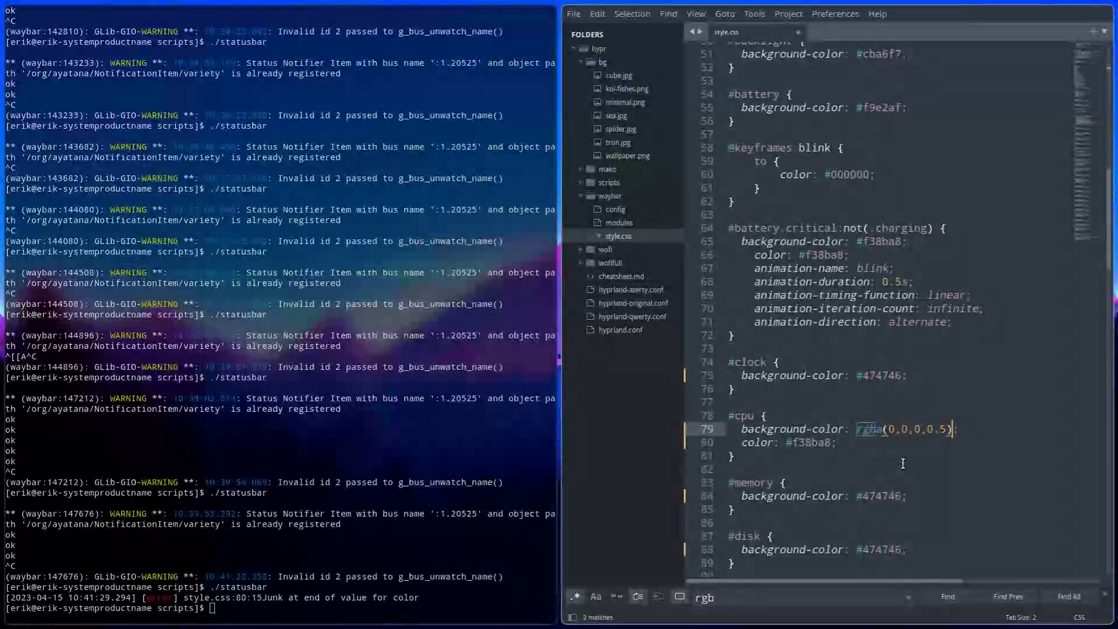
key("ctrl+s")
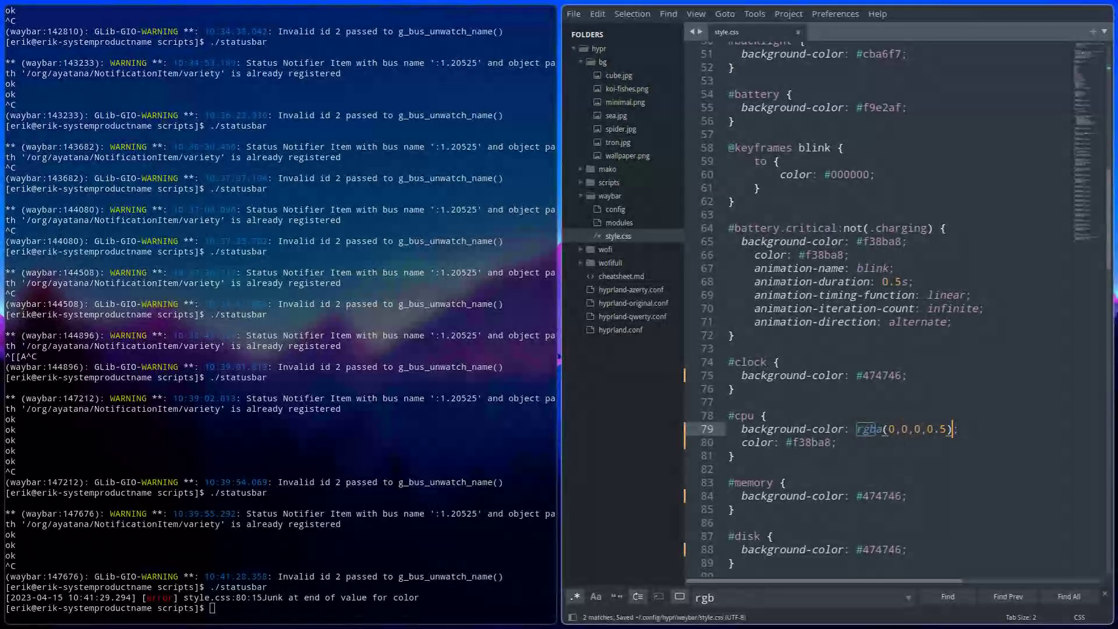
- Set the #cpu text color to #ccc, save style.css and run ./statusbar to check the CPU module
double_click(808, 442)
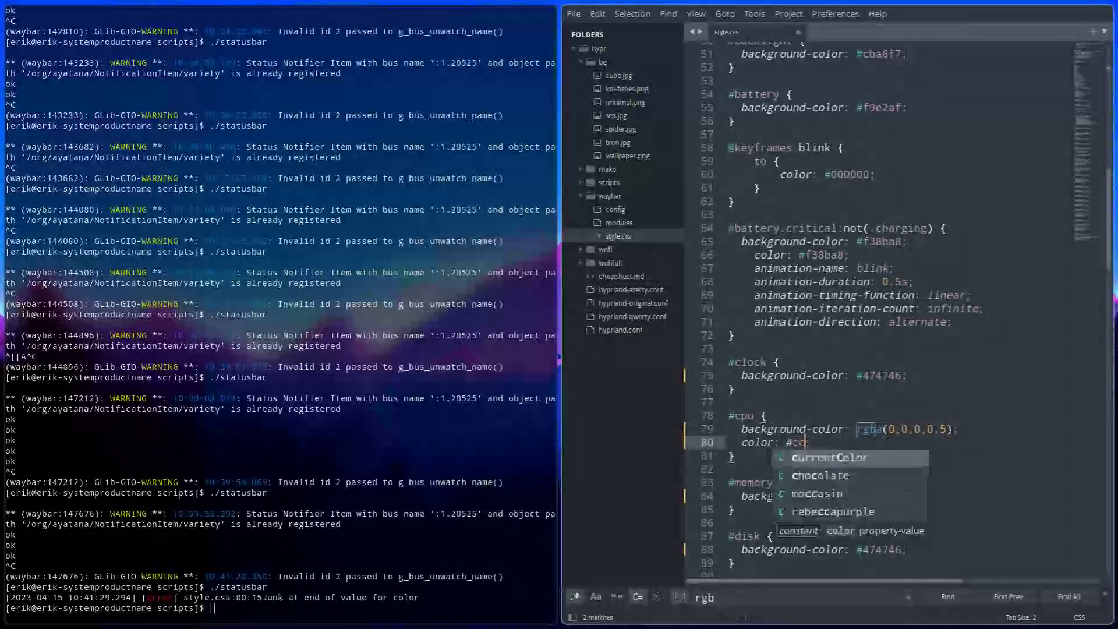
type("c")
key("ctrl+s")
key("Up")
key("Return")
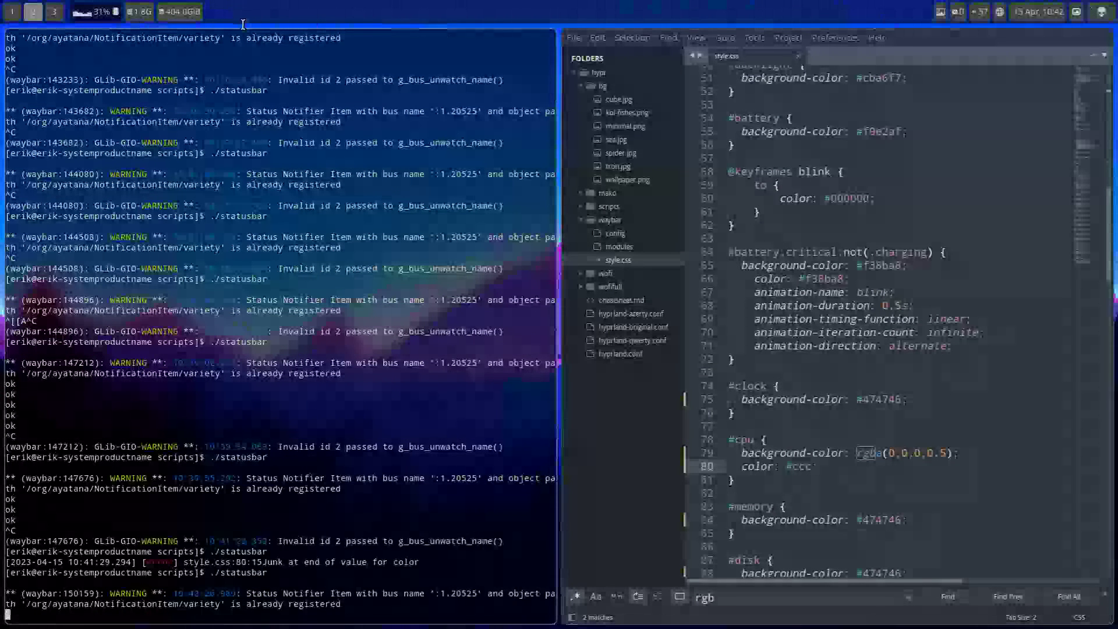
mouse_move(89, 14)
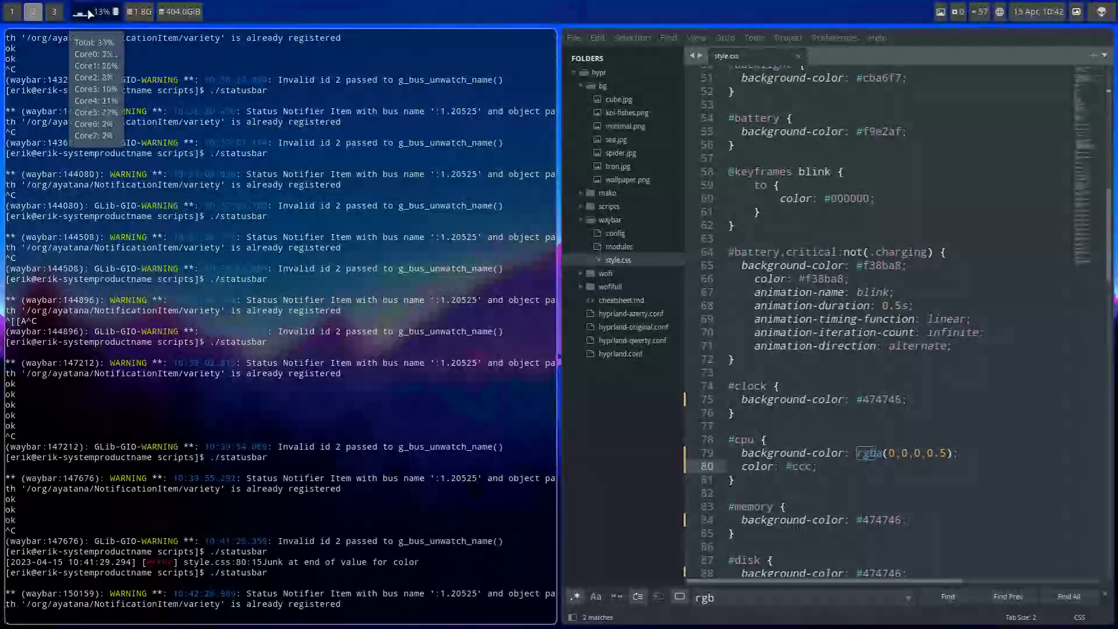
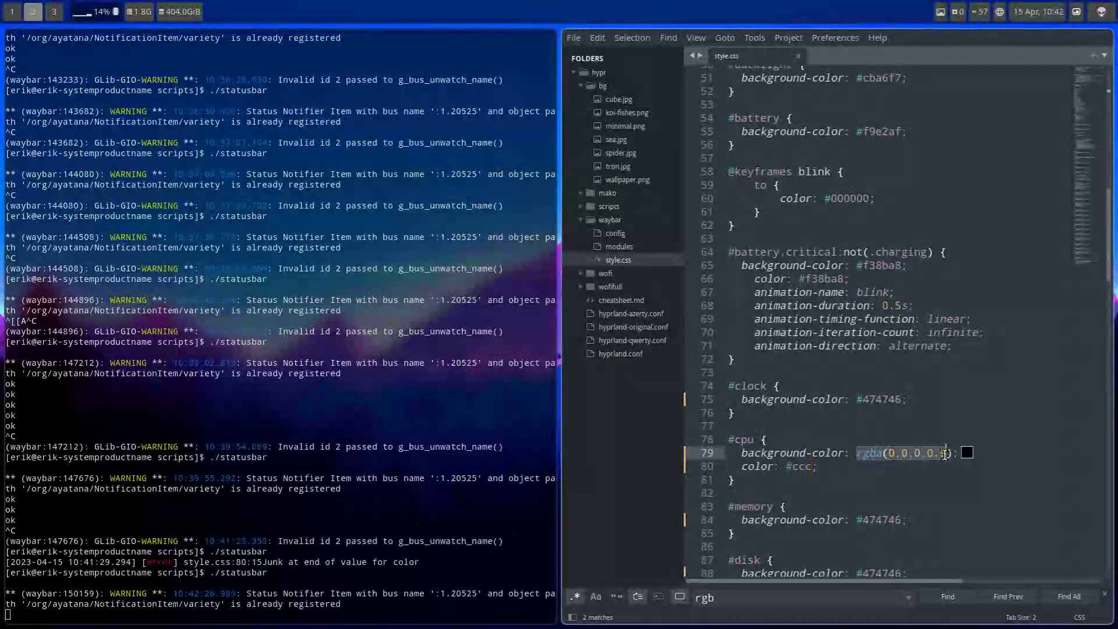
- Change the #cpu background-color to rgba(50,50,50,0.5) and save style.css
left_click(903, 493)
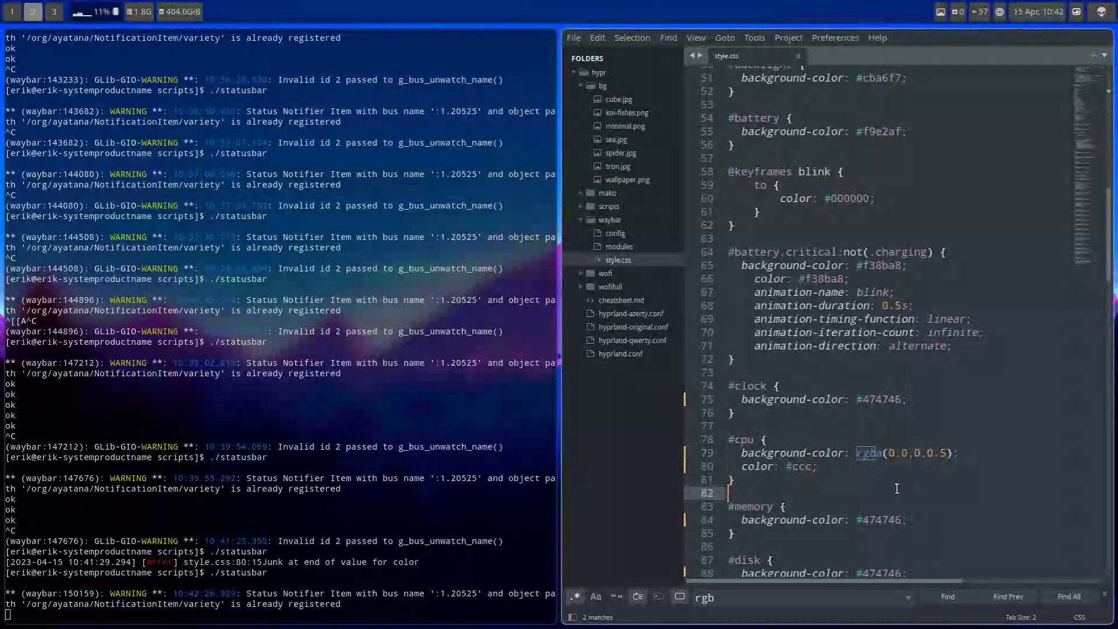
left_click(891, 453)
key("BackSpace")
type("50")
key("Right")
key("BackSpace")
type("50")
key("Right")
type("5")
key("ctrl+s")
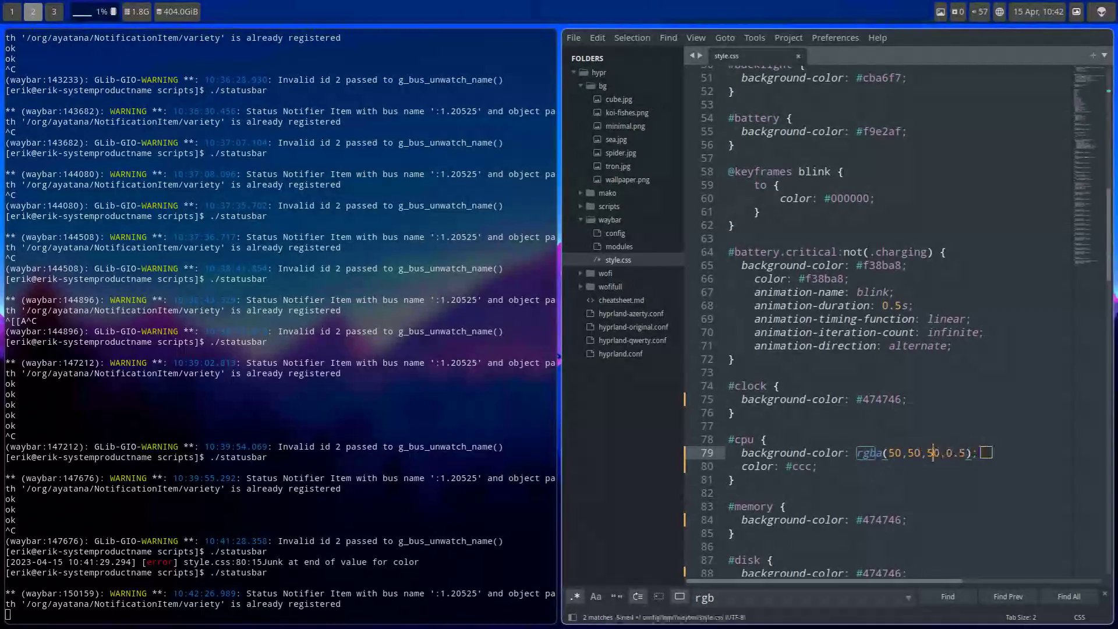
- Stop the status bar and run ./statusbar again to apply the rgba(50,50,50,0.5) CPU background
key("ctrl+c")
key("Up")
key("Return")
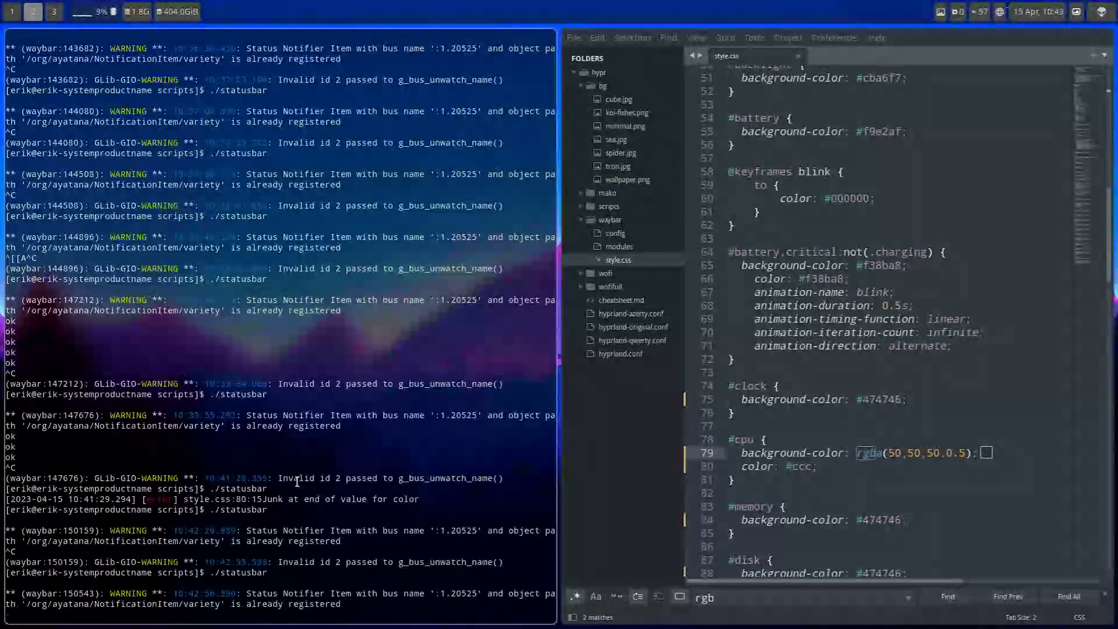
- Switch to empty workspace 4 and cycle the wallpaper twice to examine the semi-transparent CPU module against different backgrounds
left_click(54, 12)
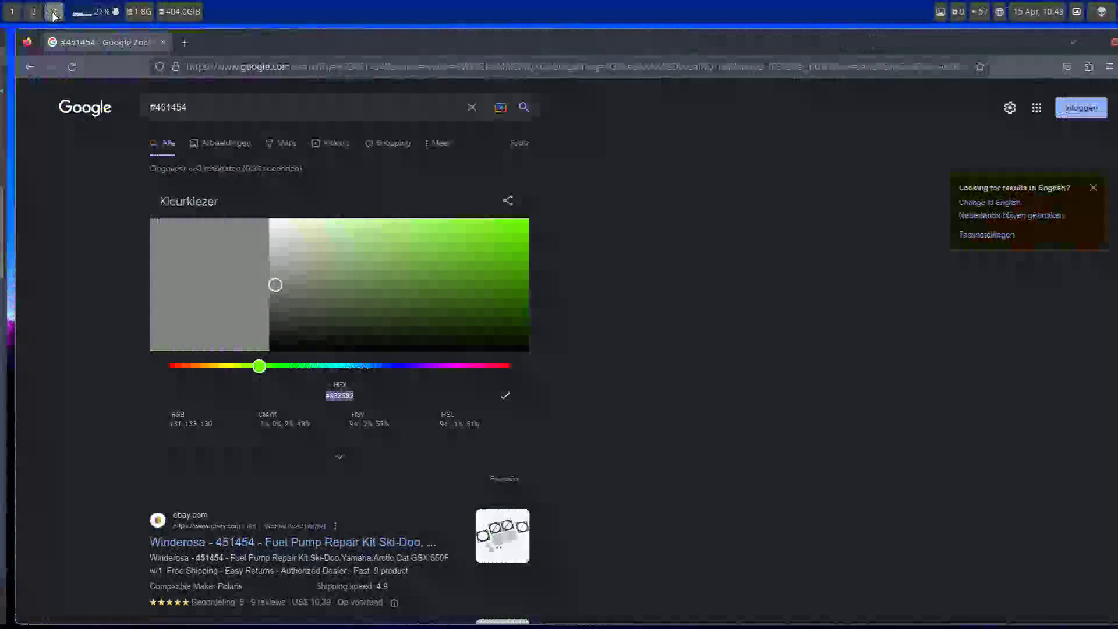
key("super+4")
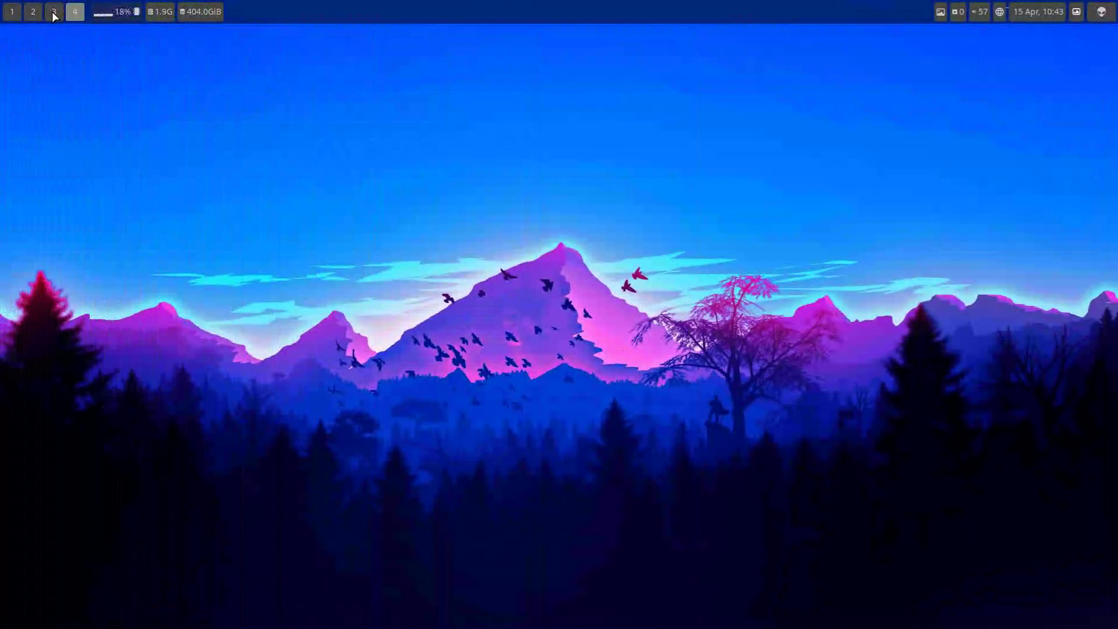
key("super+w")
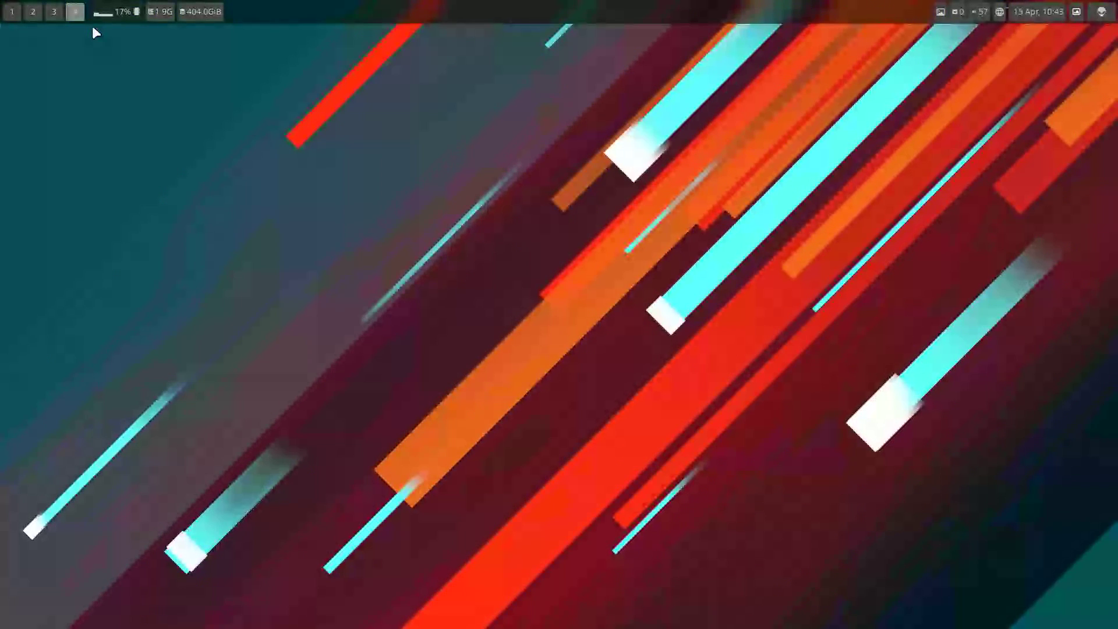
key("super+w")
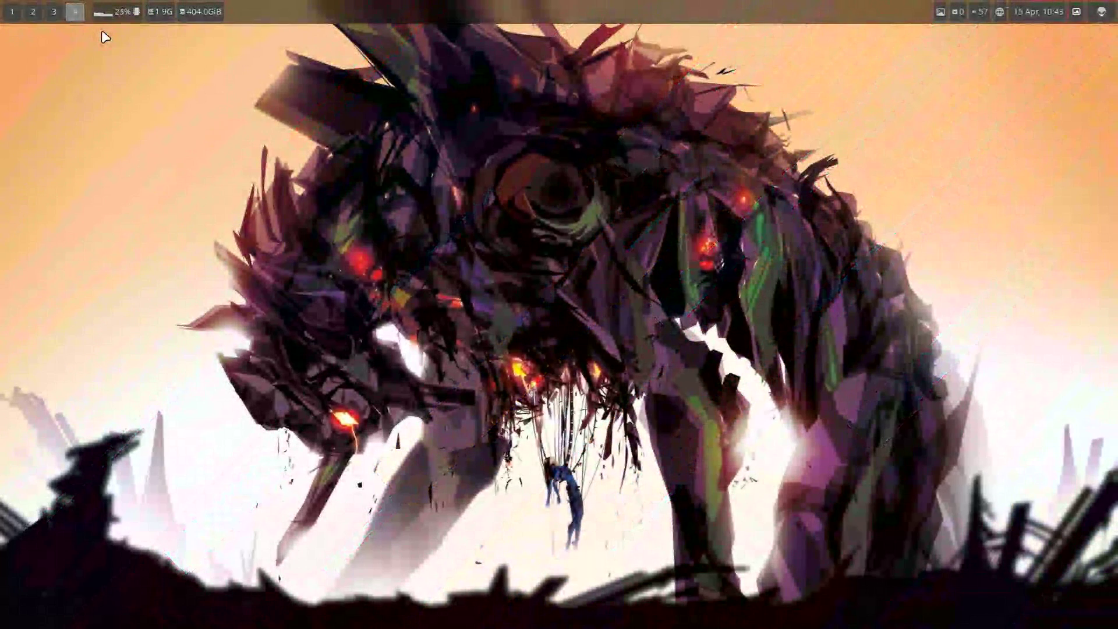
mouse_move(113, 18)
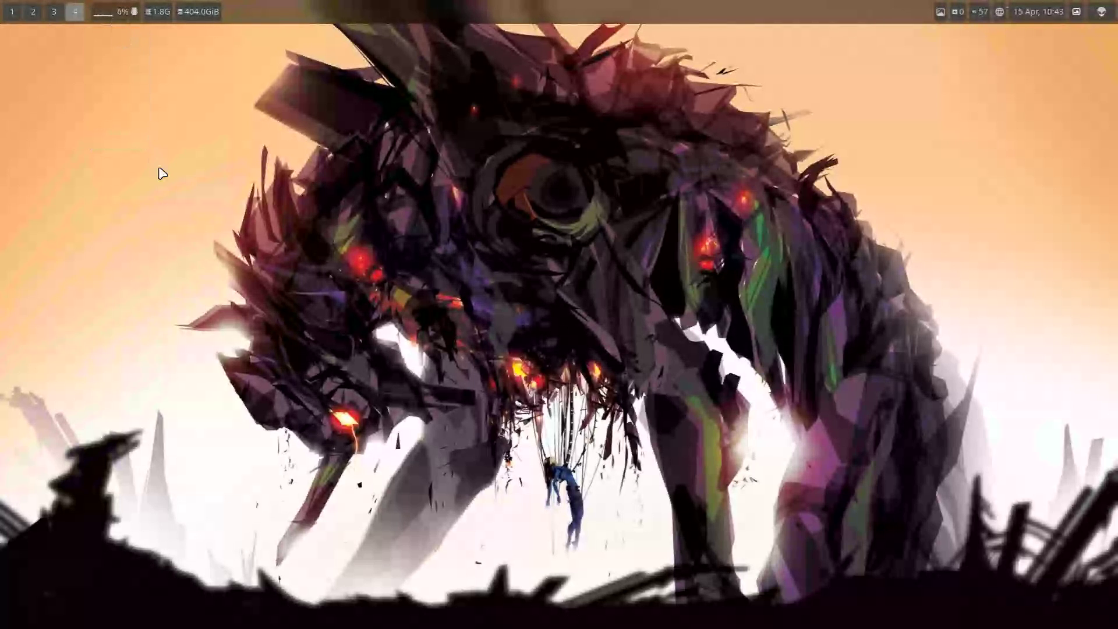
- Return to workspace 2 and copy the #cpu value rgba(50,50,50,0.5) into the #memory, #disk and #tray background-color
left_click(33, 11)
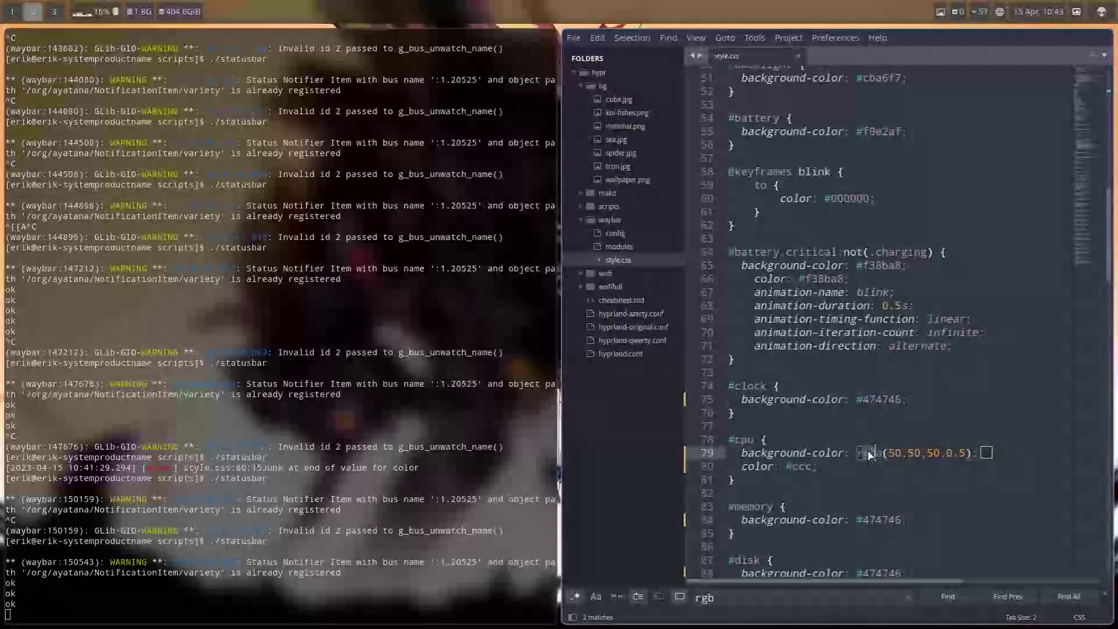
left_click_drag(856, 453, 973, 457)
key("ctrl+c")
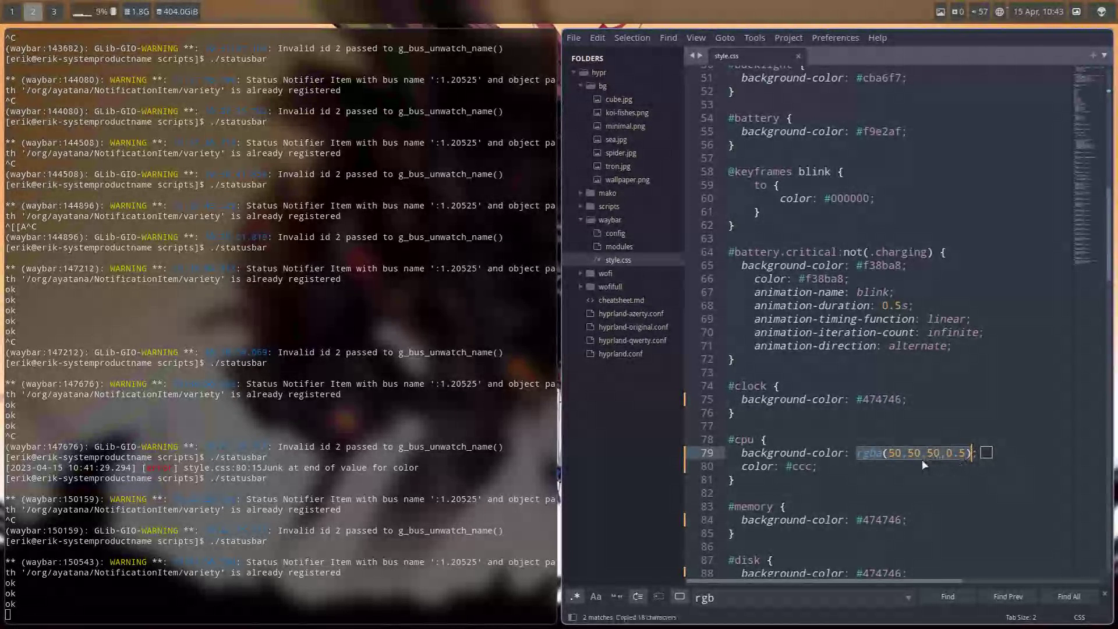
scroll(924, 464, "down", 6)
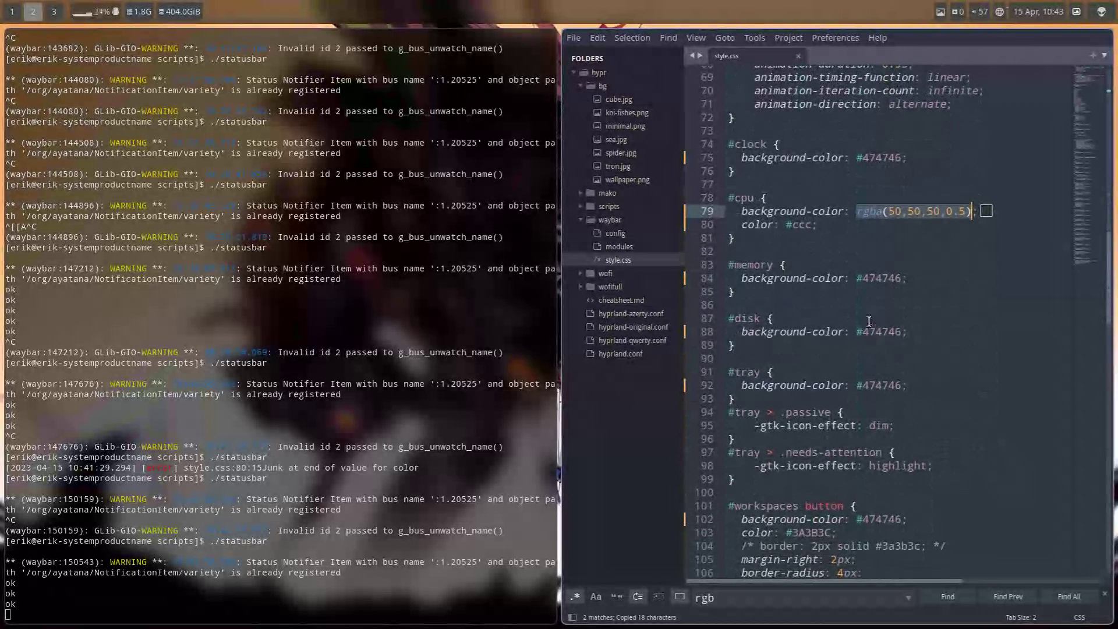
left_click_drag(856, 278, 901, 282)
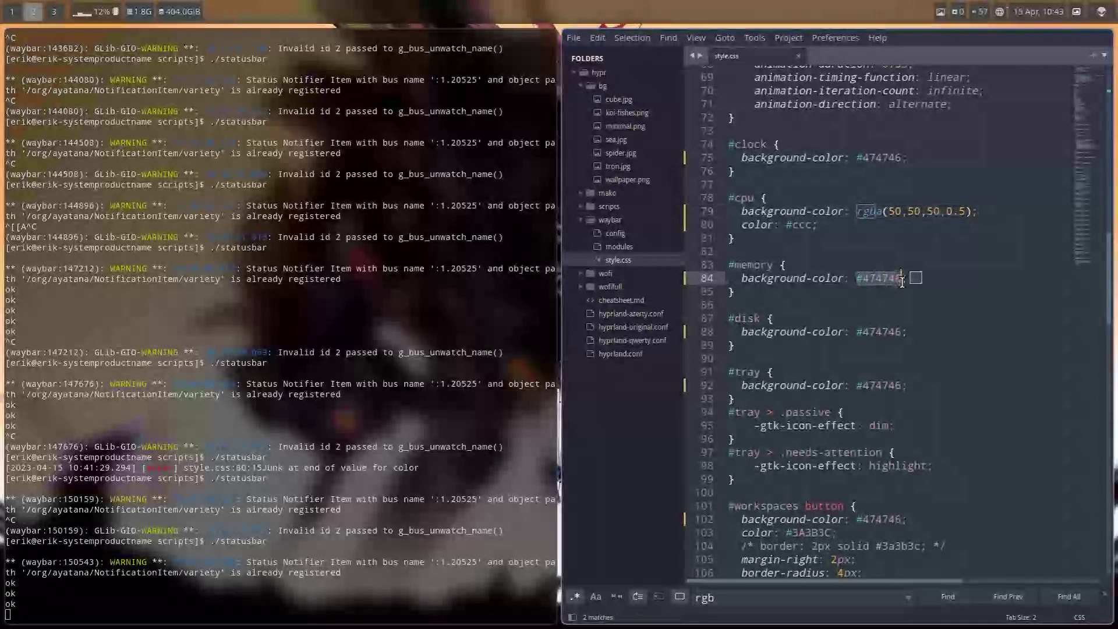
key("ctrl+v")
left_click_drag(857, 332, 901, 334)
key("ctrl+v")
left_click_drag(856, 385, 902, 385)
key("ctrl+v")
- Replace the background-color of #workspaces button and #workspaces button.active with rgba(50,50,50,0.5)
scroll(867, 372, "down", 5)
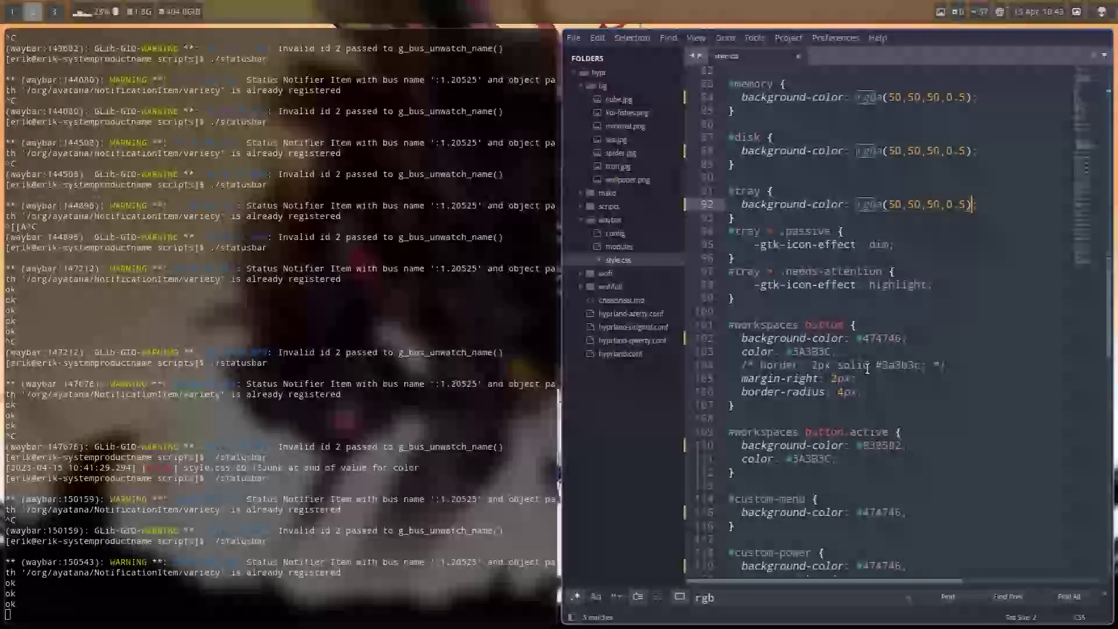
left_click_drag(859, 338, 903, 339)
key("ctrl+v")
left_click_drag(855, 444, 906, 446)
key("ctrl+v")
- Replace the background-color of #custom-menu and #custom-power with rgba(50,50,50,0.5)
scroll(877, 411, "down", 3)
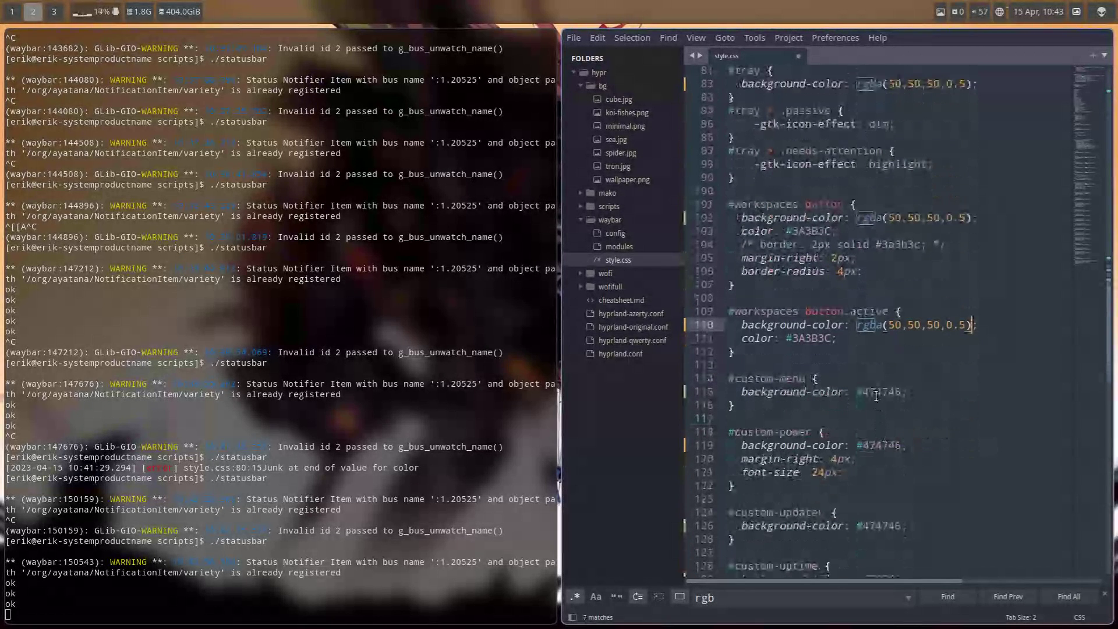
left_click_drag(856, 391, 906, 393)
key("ctrl+v")
left_click_drag(856, 445, 906, 445)
key("ctrl+v")
- Replace the background-color of #custom-updater and #custom-uptime with rgba(50,50,50,0.5)
scroll(873, 458, "down", 3)
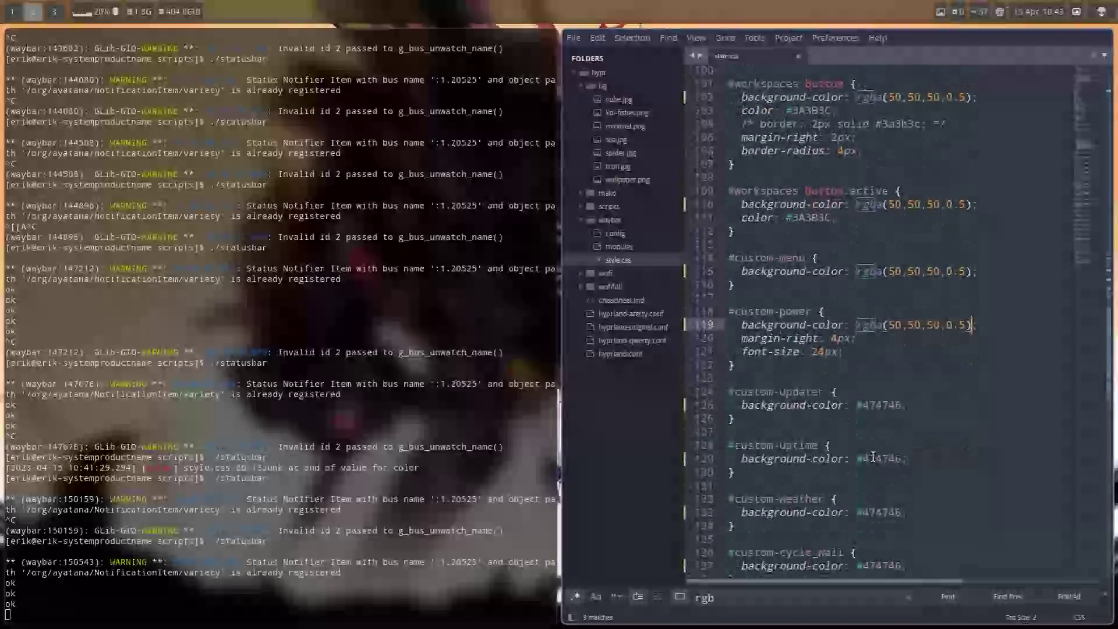
left_click_drag(857, 407, 895, 407)
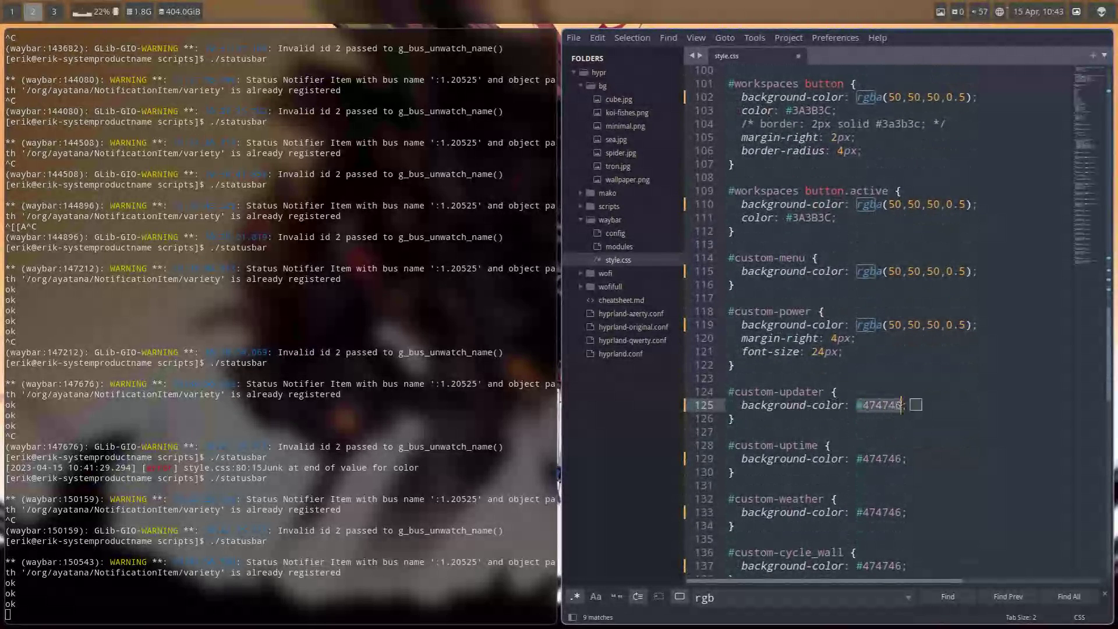
key("ctrl+v")
left_click_drag(857, 458, 901, 463)
key("ctrl+v")
- Replace the background-color of #custom-weather, #custom-cycle_wall and #custom-vpn_check with rgba(50,50,50,0.5)
scroll(855, 444, "down", 3)
left_click_drag(856, 391, 901, 393)
key("ctrl+v")
left_click_drag(856, 445, 893, 445)
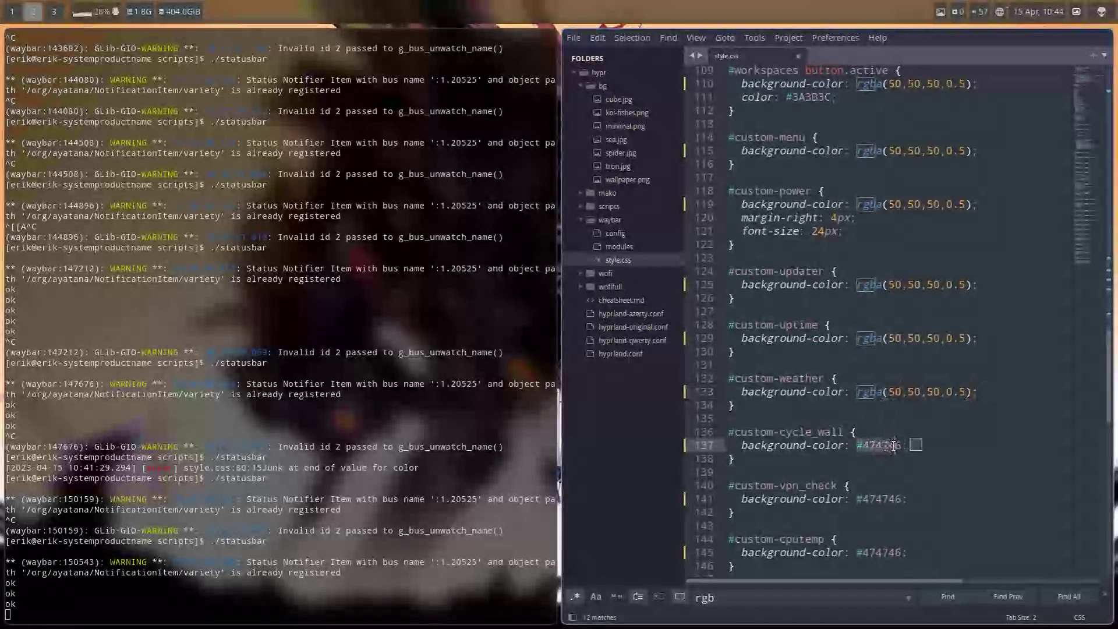
key("ctrl+v")
left_click_drag(855, 499, 905, 499)
key("ctrl+v")
- Replace the background-color of #custom-cputemp, #custom-keybindings and #pulseaudio with rgba(50,50,50,0.5)
scroll(864, 382, "down", 5)
left_click_drag(857, 372, 904, 372)
key("ctrl+v")
left_click_drag(857, 425, 896, 425)
key("ctrl+v")
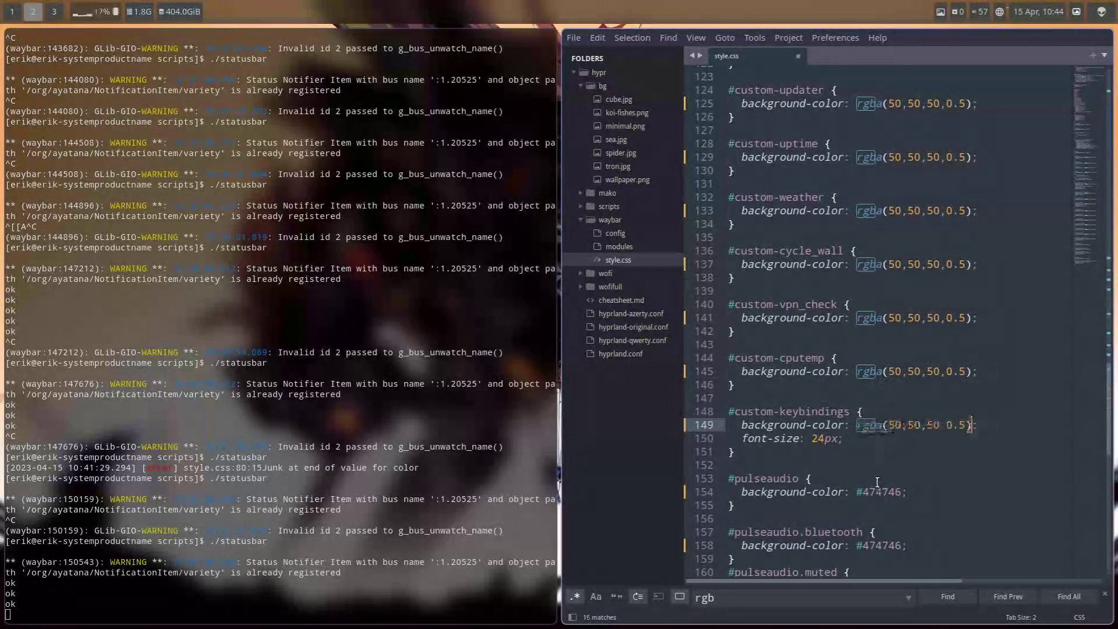
left_click_drag(857, 491, 906, 491)
key("ctrl+v")
- Replace the background-color of #pulseaudio.bluetooth, #pulseaudio.muted, #network and #network.disconnected,#network.disabled with rgba(50,50,50,0.5) and save style.css
scroll(862, 531, "down", 5)
left_click_drag(857, 363, 899, 365)
key("ctrl+v")
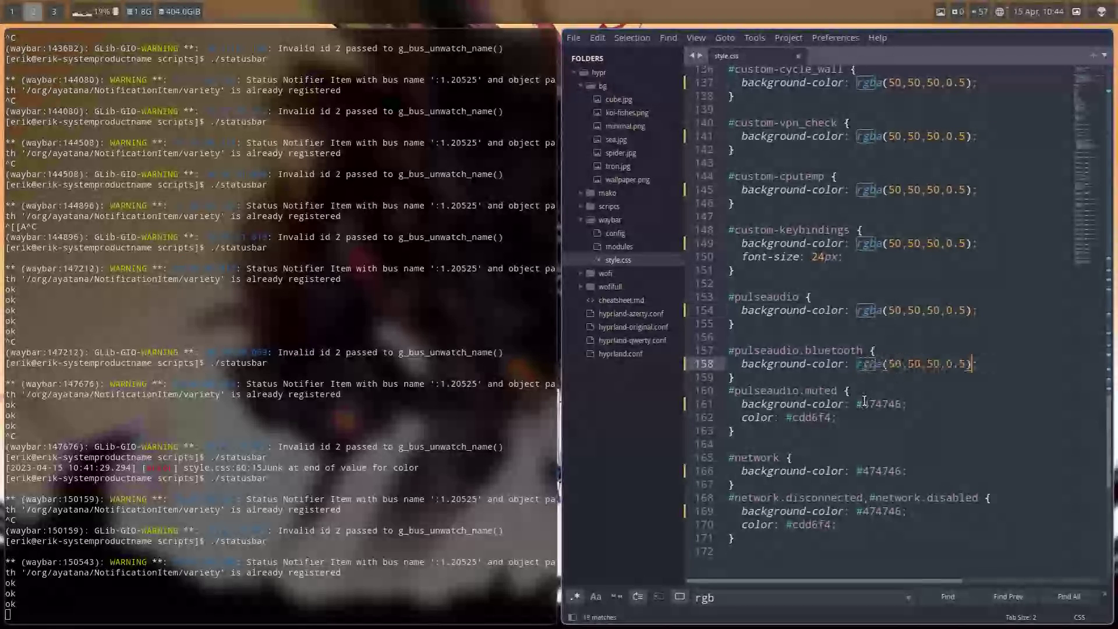
left_click_drag(857, 404, 901, 403)
key("ctrl+v")
left_click_drag(857, 471, 902, 471)
key("ctrl+v")
left_click_drag(858, 511, 903, 511)
key("ctrl+v")
key("ctrl+s")
- Stop the status bar and run ./statusbar again to apply rgba(50,50,50,0.5) to the edited modules
key("ctrl+c")
key("Up")
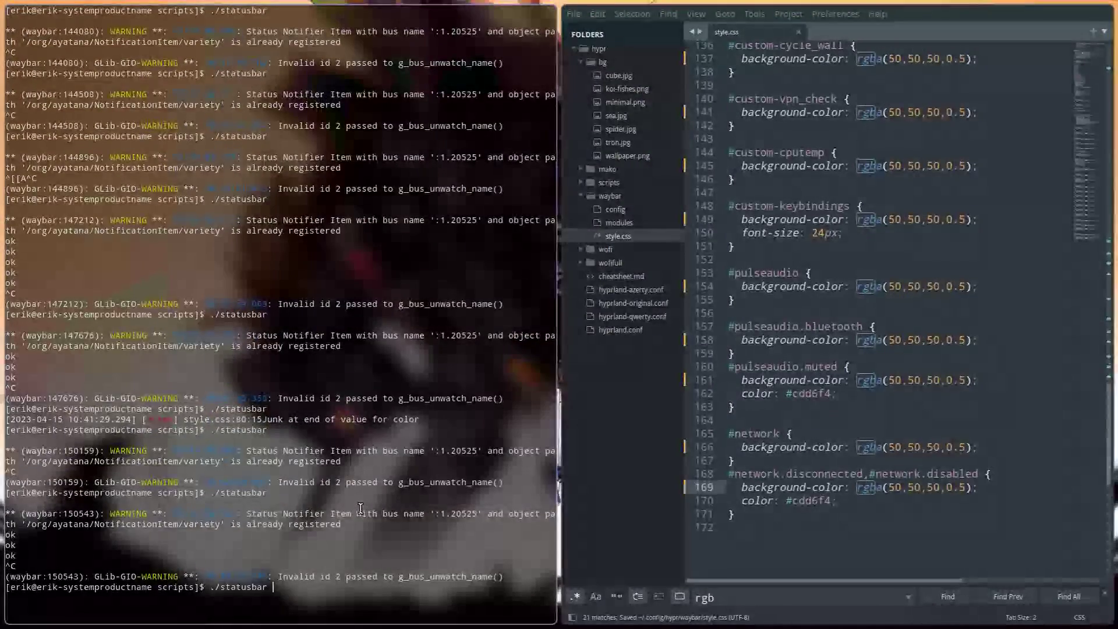
key("Return")
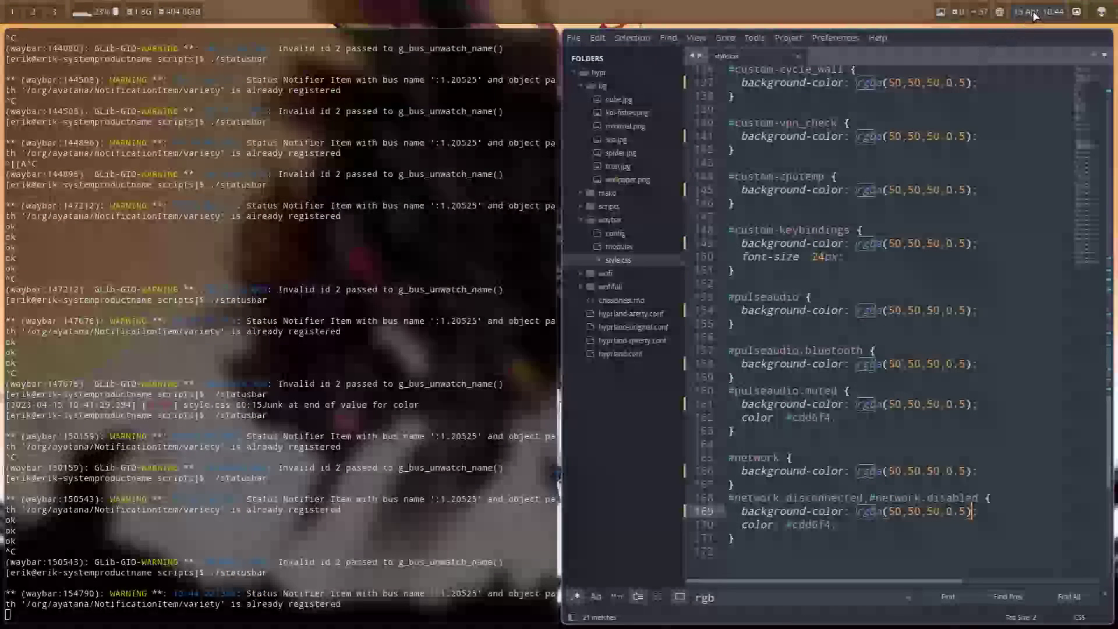
- Find the #clock rule in style.css and replace its background-color with rgba(50,50,50,0.5)
scroll(937, 274, "up", 15)
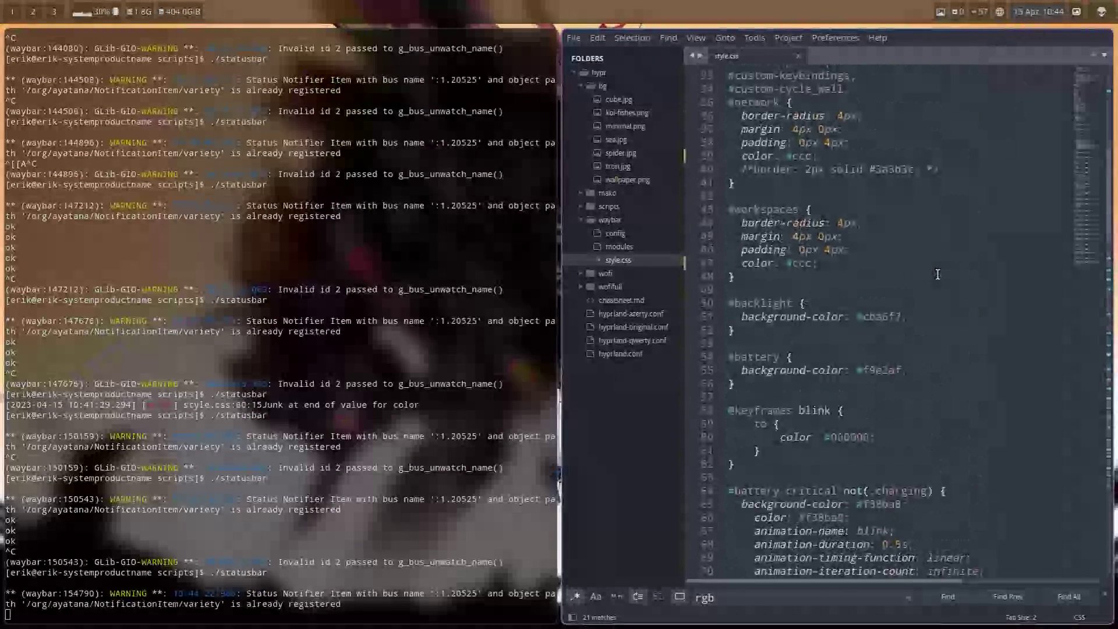
scroll(937, 274, "up", 2)
scroll(937, 273, "down", 3)
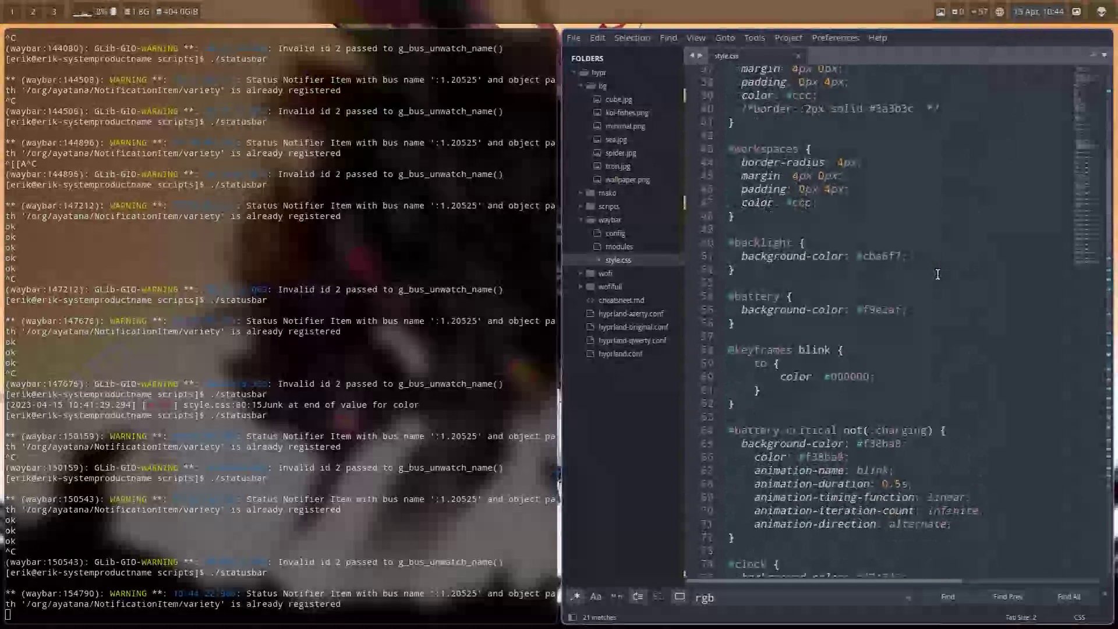
scroll(934, 280, "down", 8)
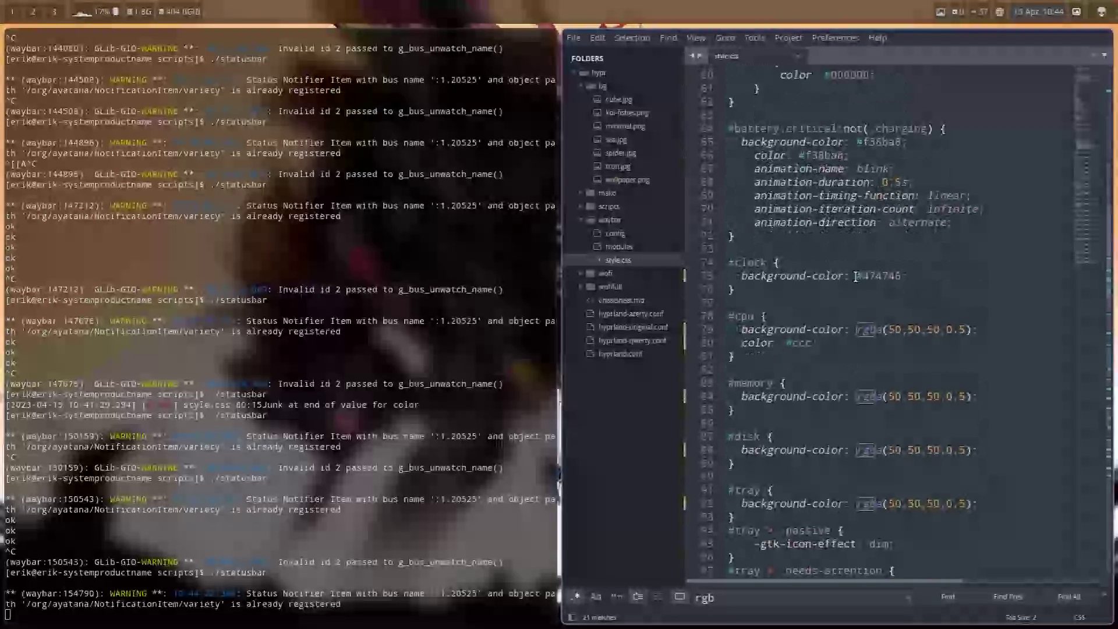
left_click_drag(856, 276, 888, 274)
key("ctrl+v")
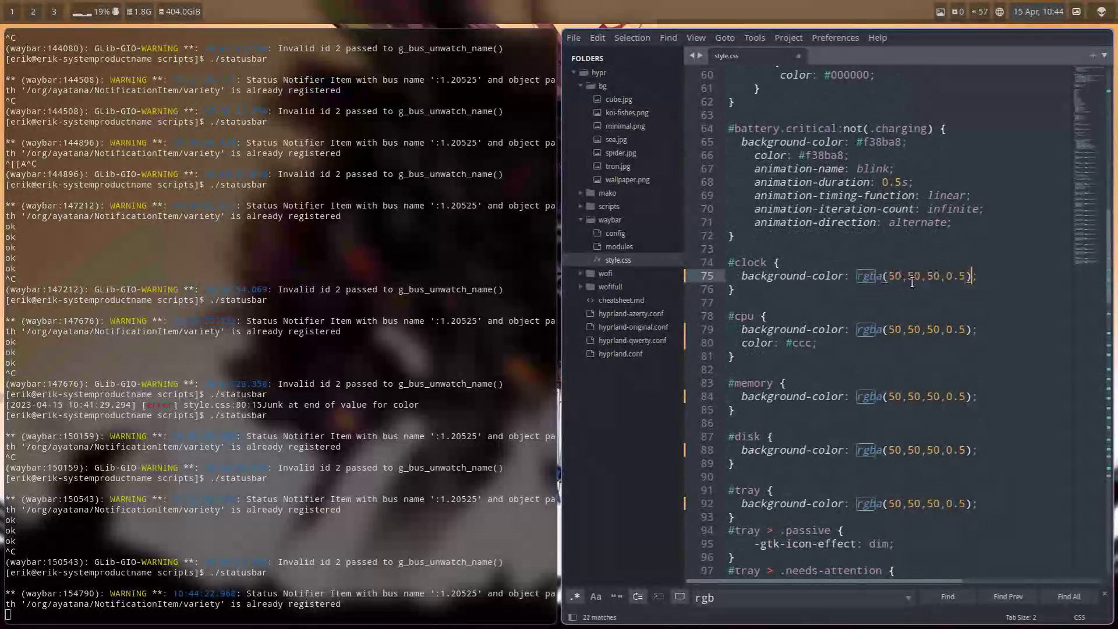
- Open find and replace for the #clock value rgba(50,50,50,0.5) and copy the search pattern into the replacement text
left_click_drag(857, 276, 970, 276)
key("ctrl+h")
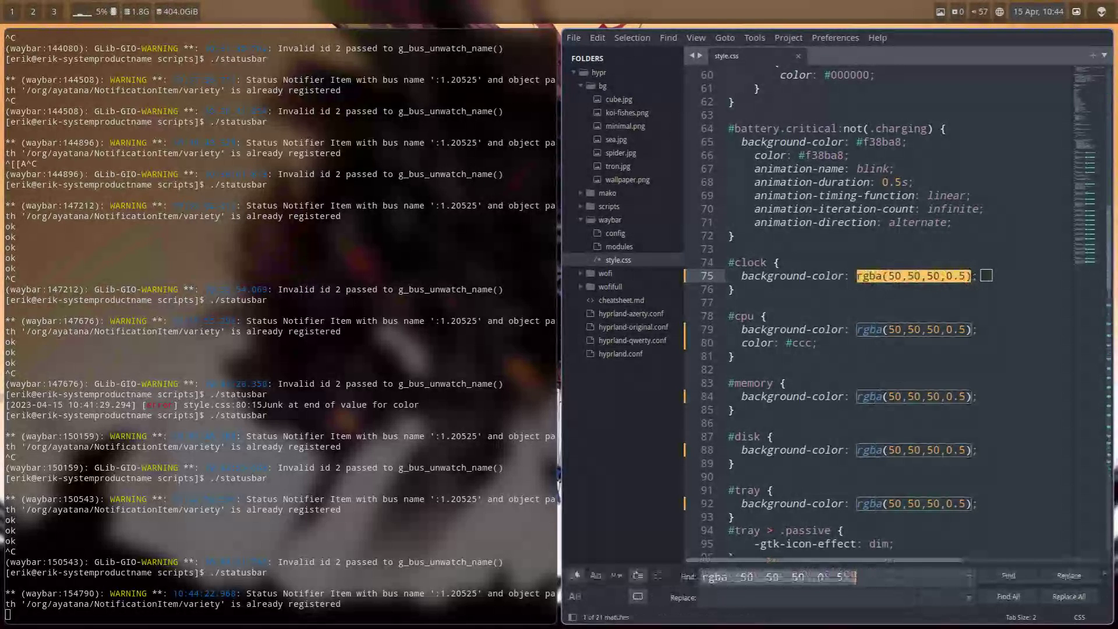
left_click(865, 575)
left_click_drag(865, 575, 697, 579)
key("ctrl+c")
left_click(746, 600)
key("ctrl+v")
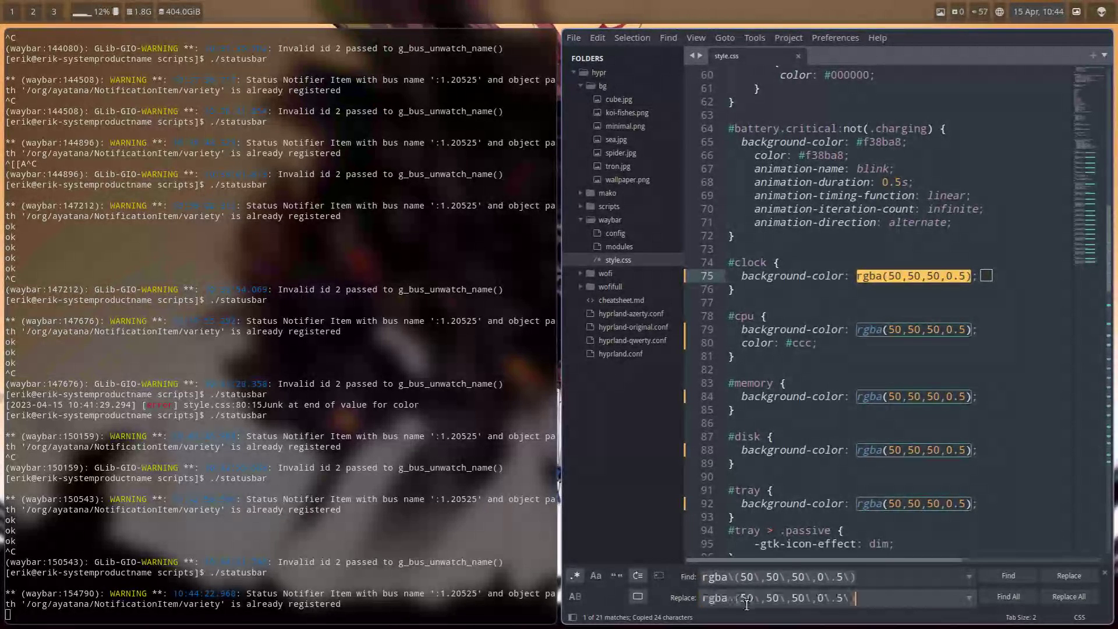
- Change the replacement colour to rgba(60,60,60,0.5), replace all matches in style.css and save the file
left_click(746, 598)
key("BackSpace")
type("6")
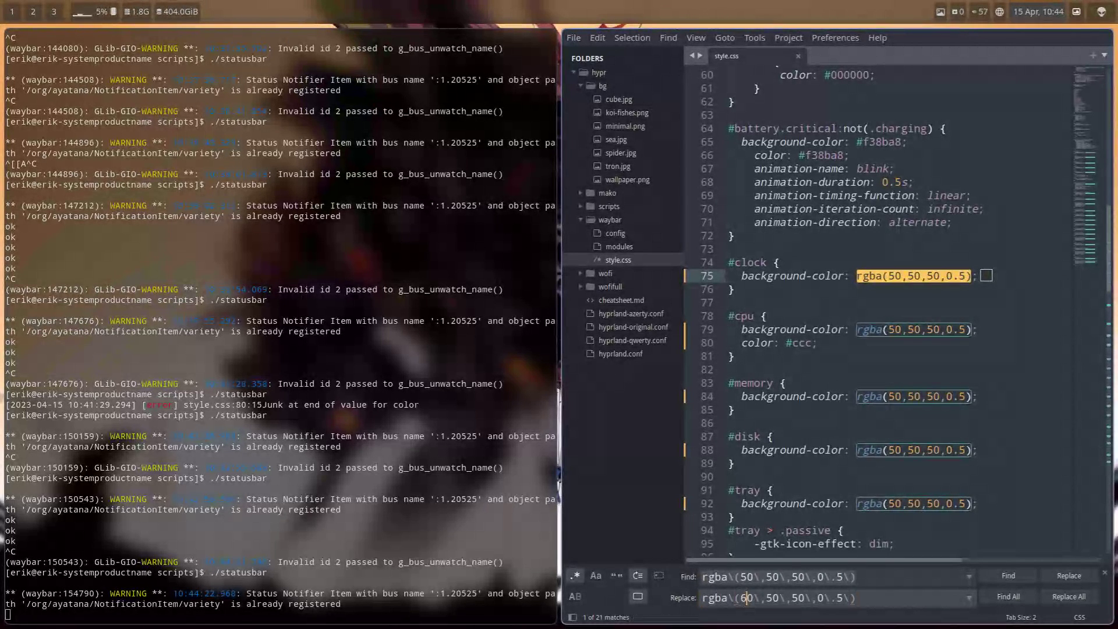
key("BackSpace")
type("6")
key("BackSpace")
type("6")
left_click(1069, 596)
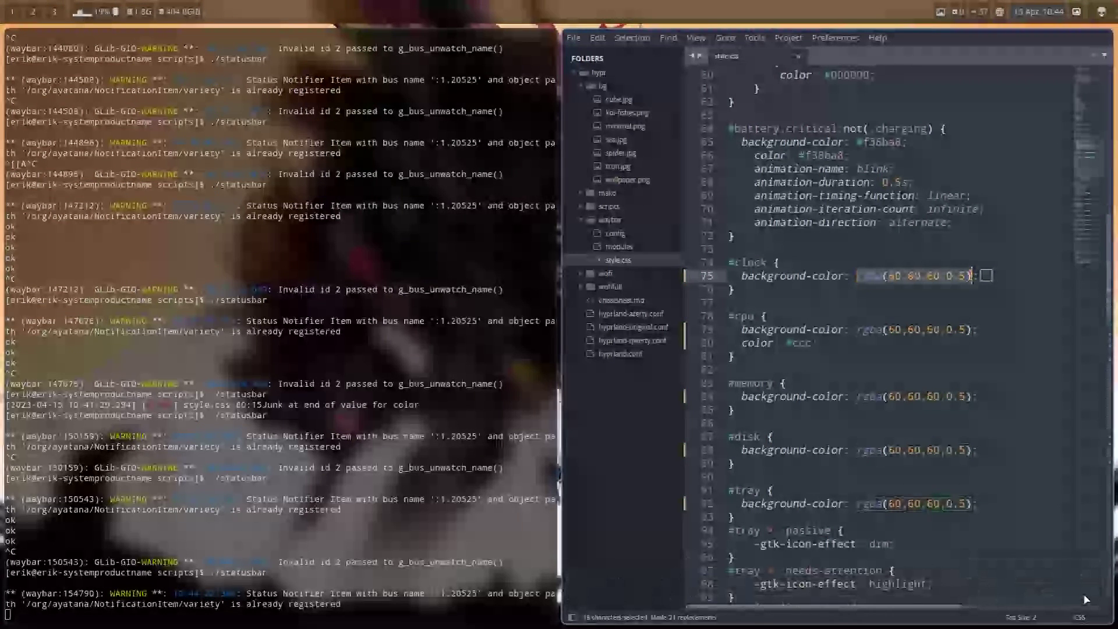
key("ctrl+s")
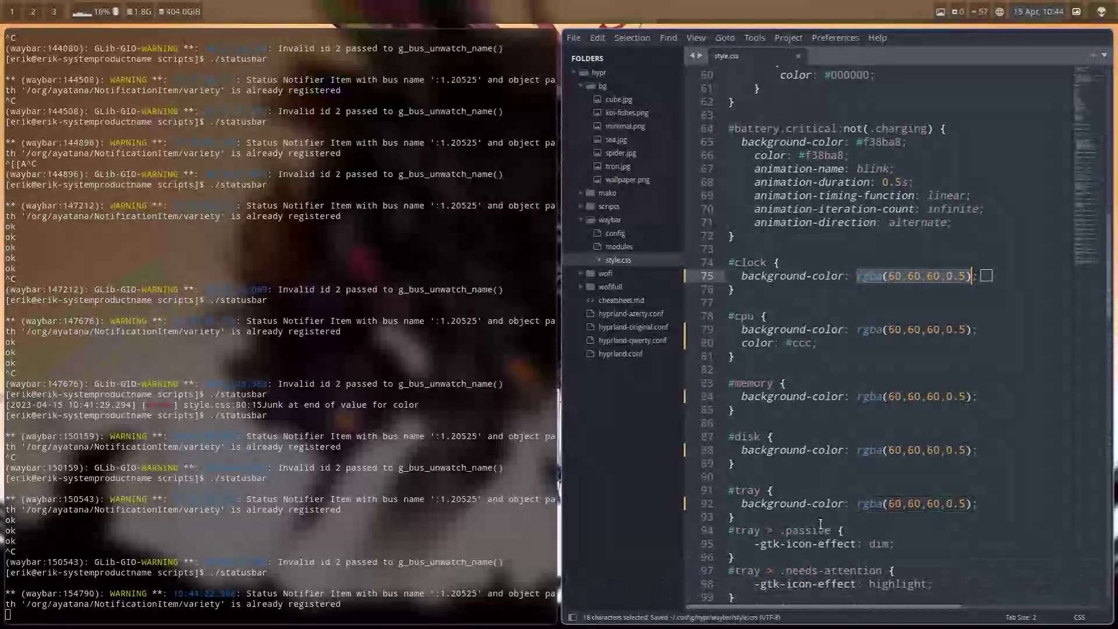
- Stop the status bar and run ./statusbar again to apply the rgba(60,60,60,0.5) backgrounds
key("ctrl+c")
key("Up")
key("Return")
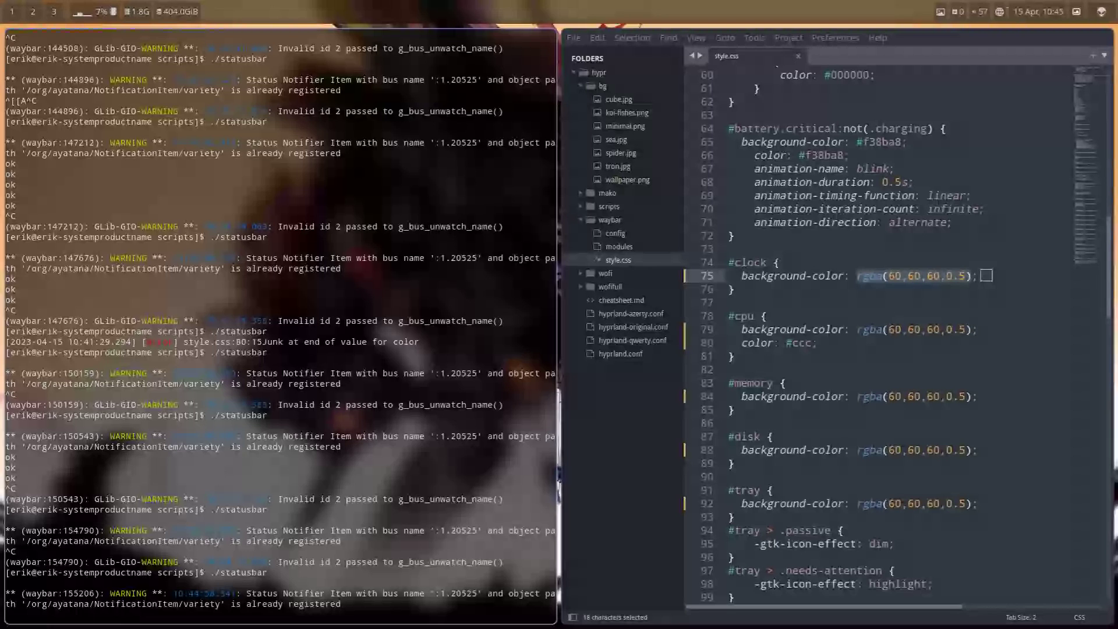
- Set the global text color in the * rule to #fff, save style.css and check the bar on workspace 1
scroll(877, 365, "up", 20)
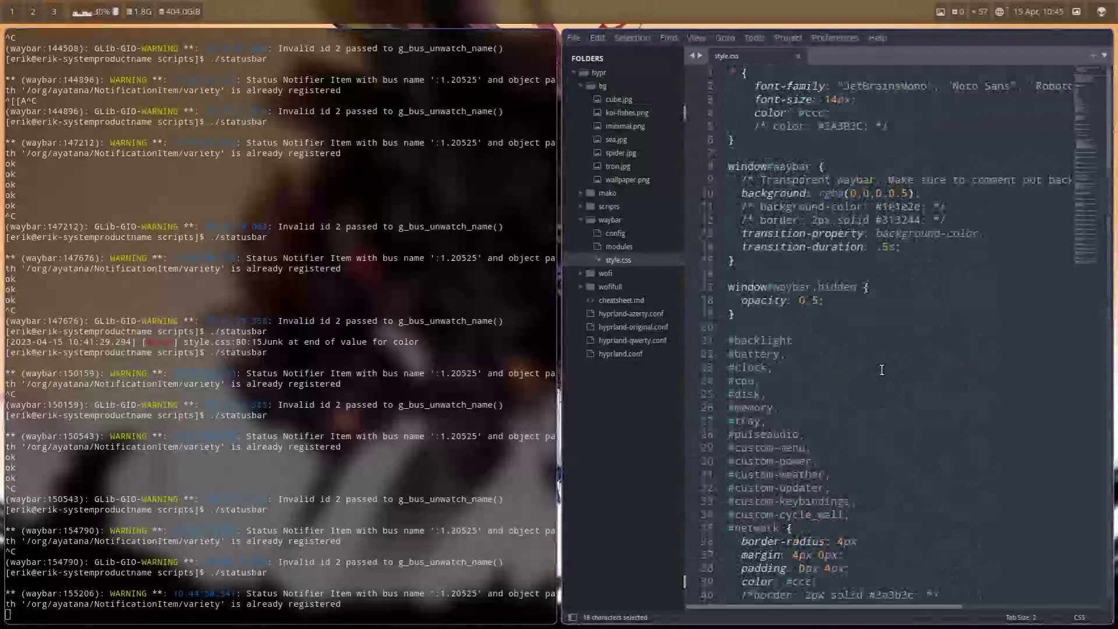
double_click(815, 112)
type("fff")
key("ctrl+s")
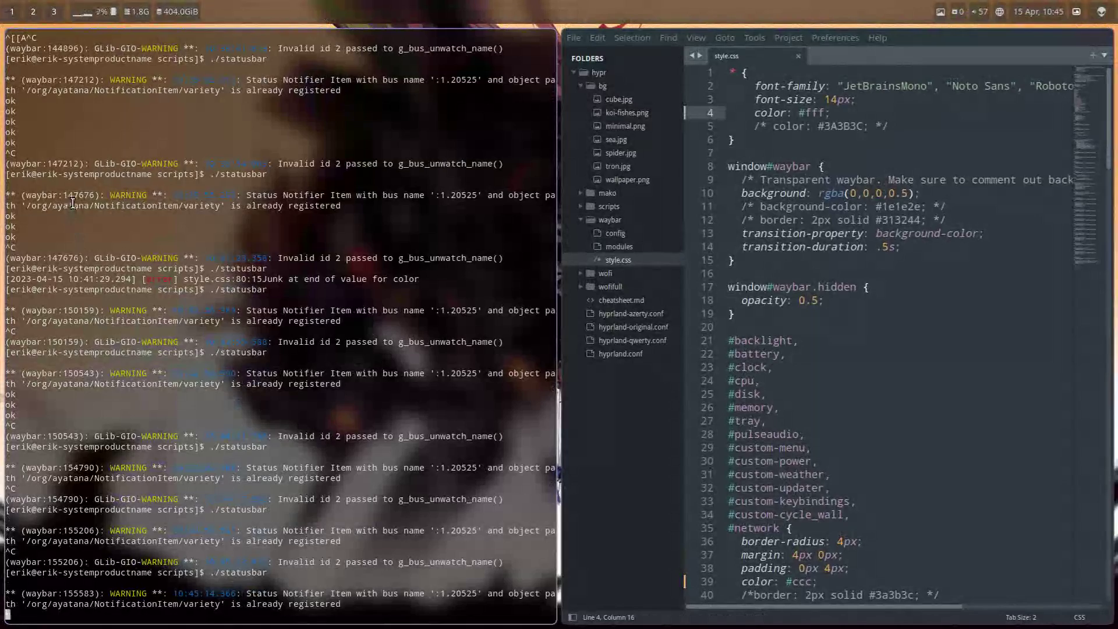
left_click(13, 18)
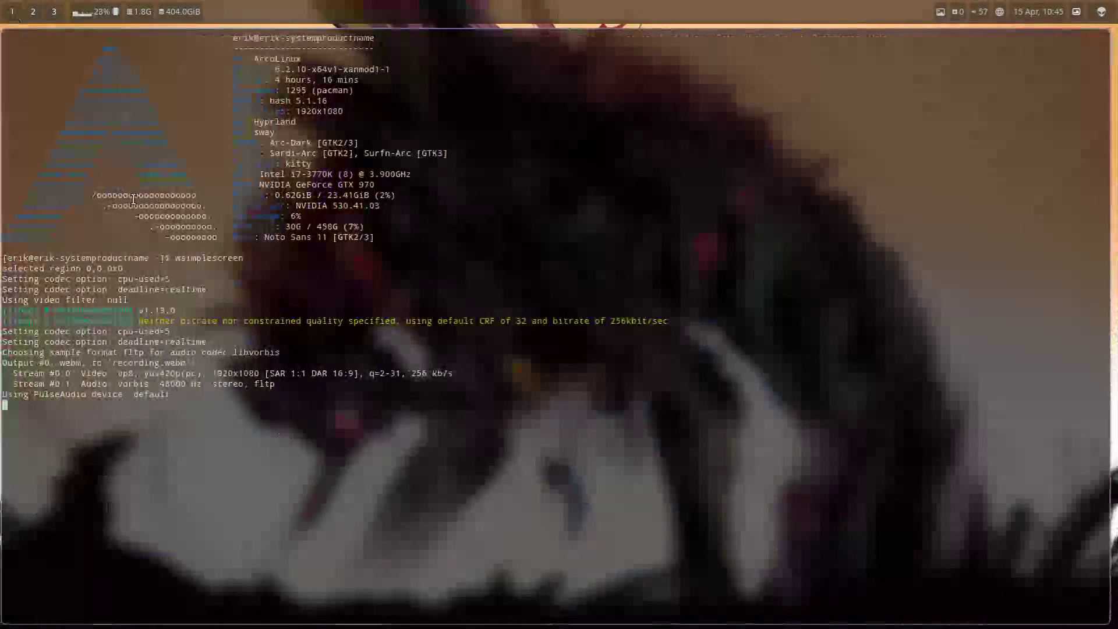